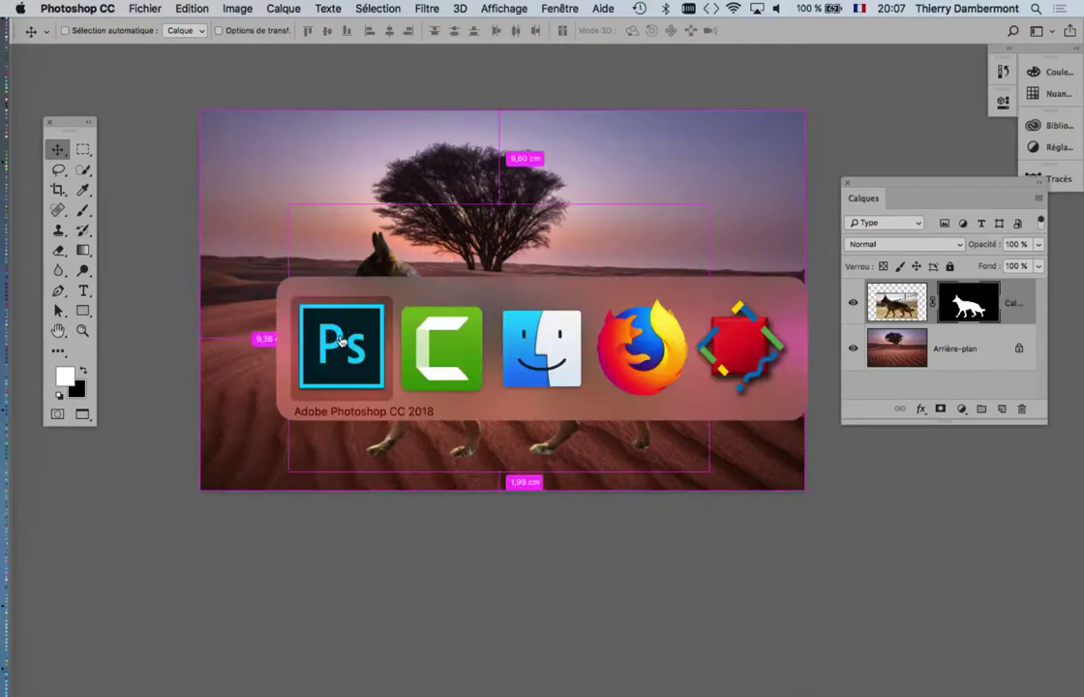
pyautogui.press('super+Tab')
# Open 3177-german-shepherd-walking.jpg from the detourages-complexes-avril-2019 folder.
pyautogui.press('super+shift+Tab')
pyautogui.click(145, 7)
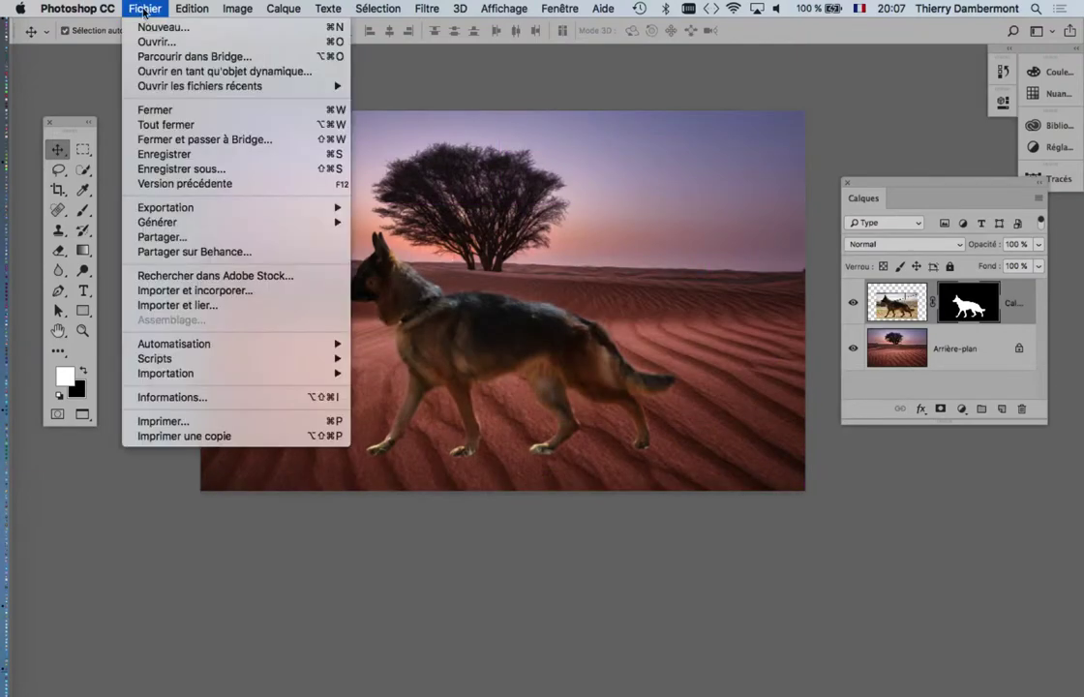
pyautogui.press('Escape')
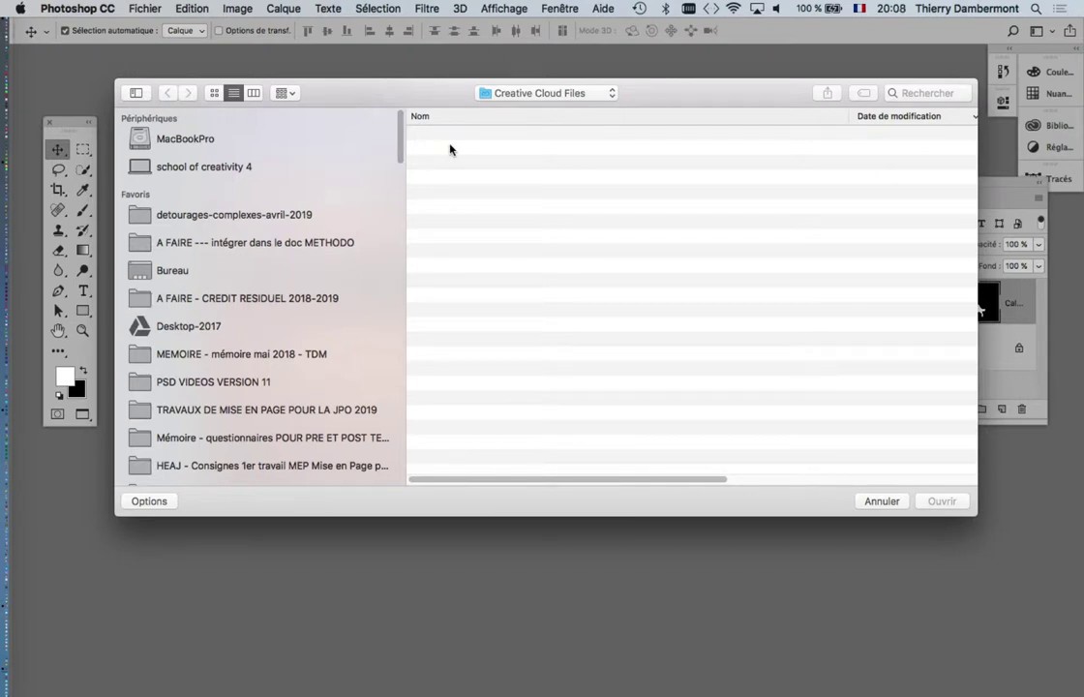
pyautogui.click(248, 215)
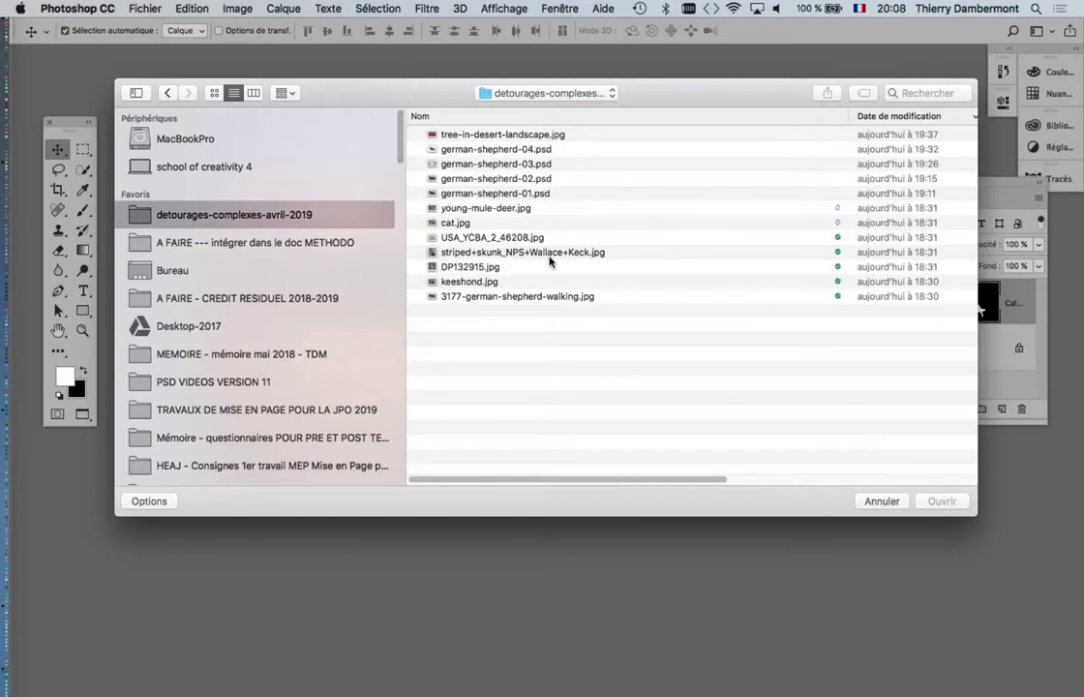
pyautogui.click(564, 209)
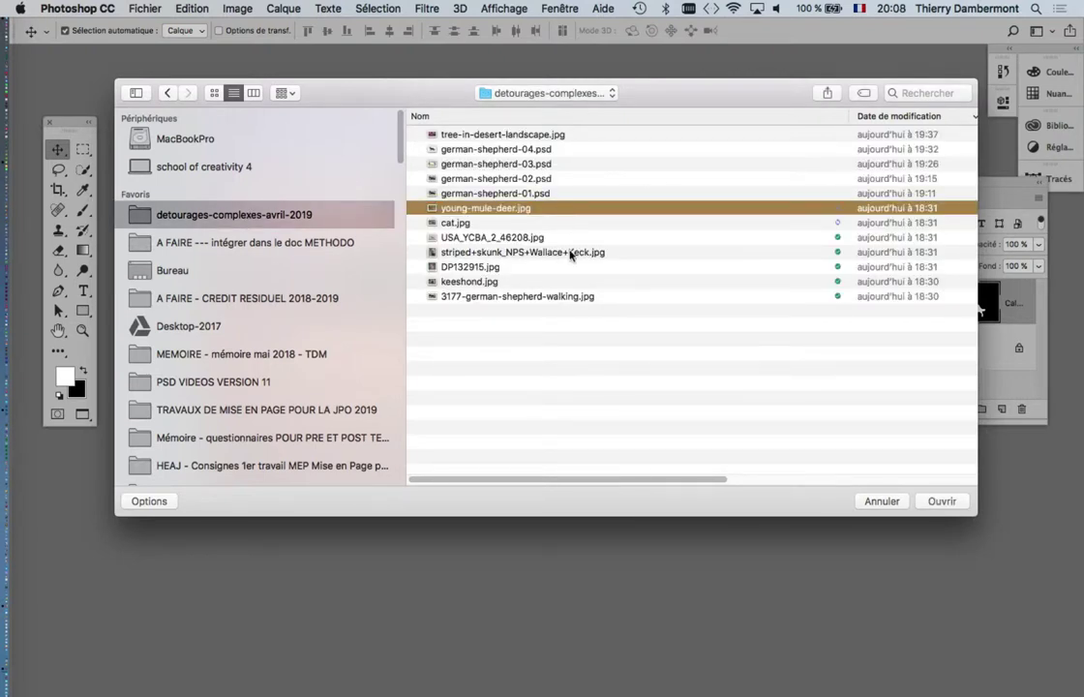
pyautogui.click(621, 297)
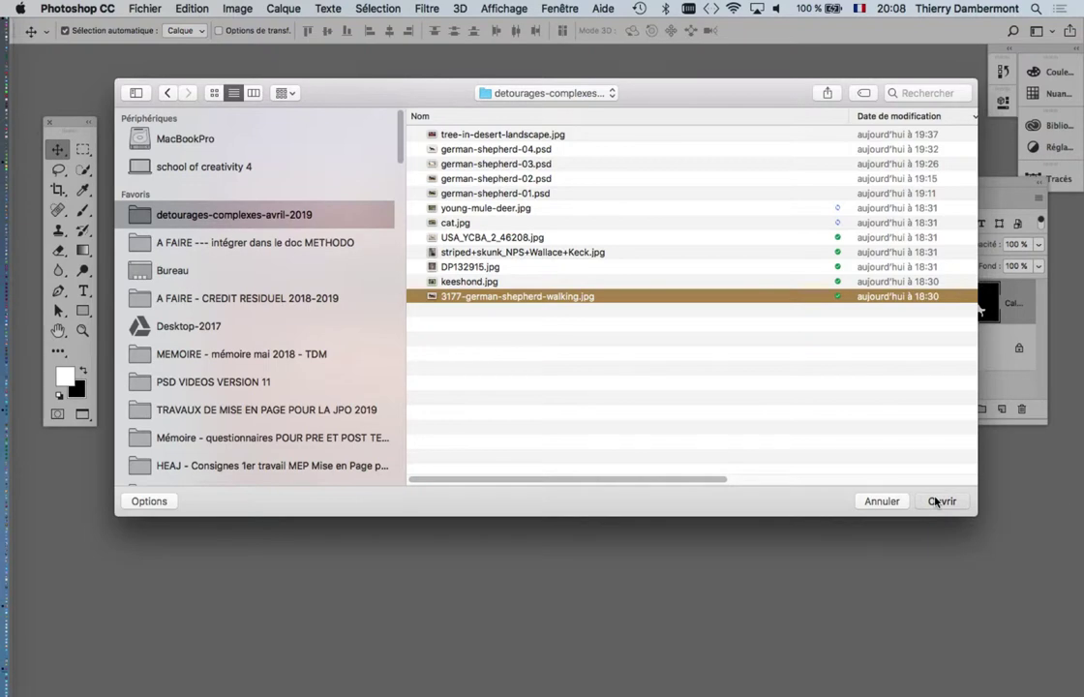
pyautogui.click(939, 501)
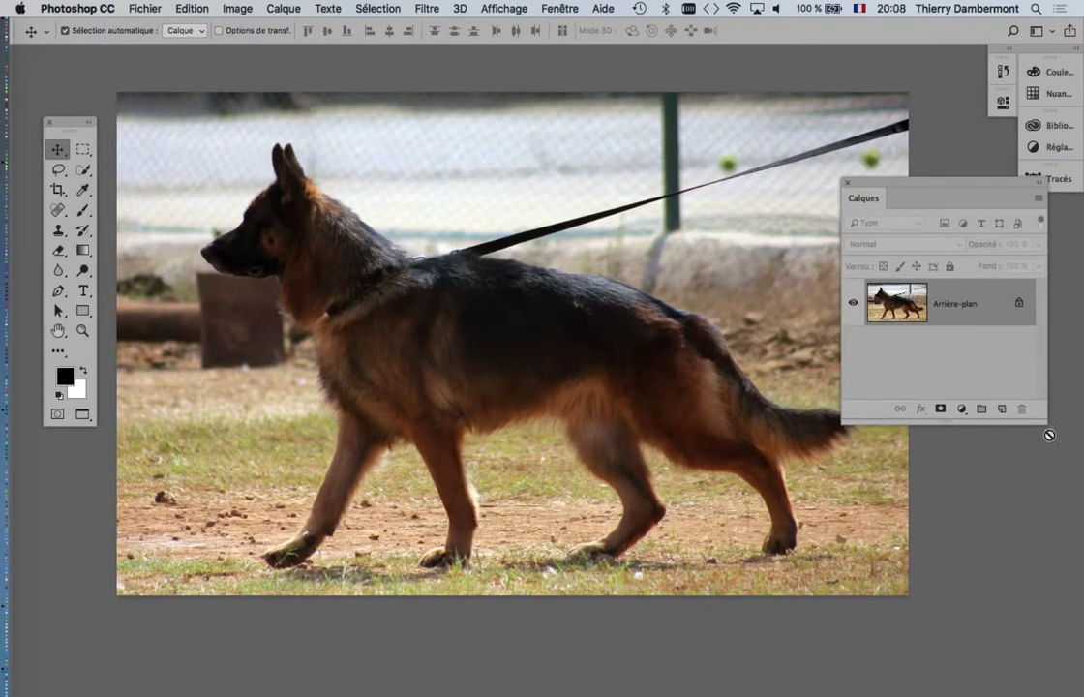
# Resize and move the Layers panel, then run Sélection > Sujet to select the dog.
pyautogui.moveTo(1046, 419); pyautogui.dragTo(1012, 445)
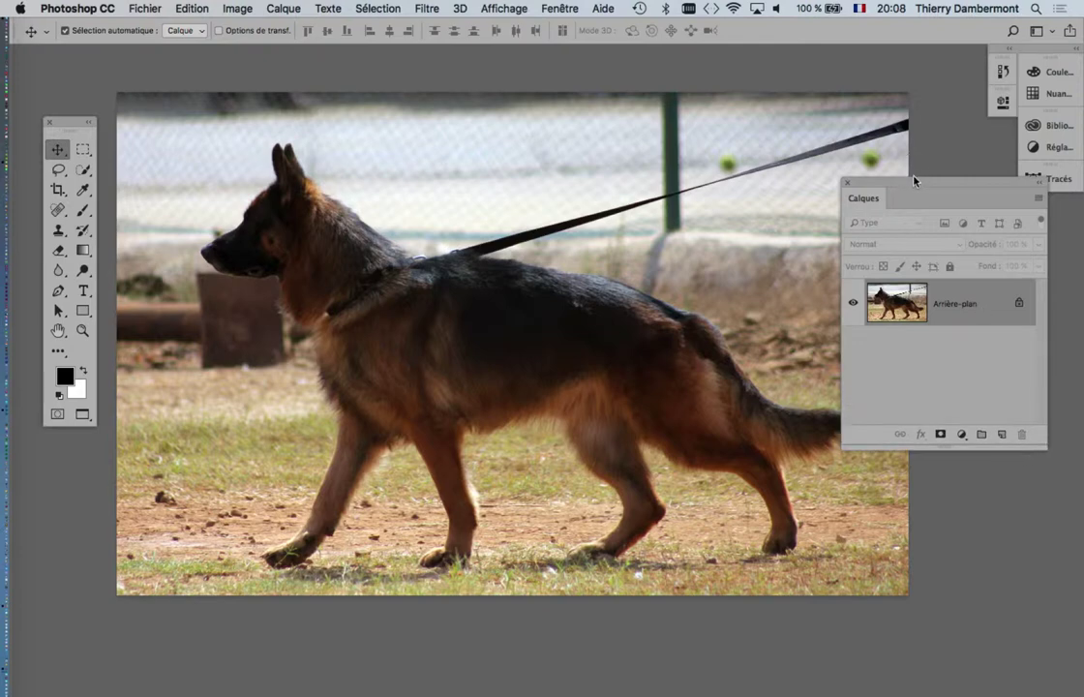
pyautogui.moveTo(913, 180); pyautogui.dragTo(935, 253)
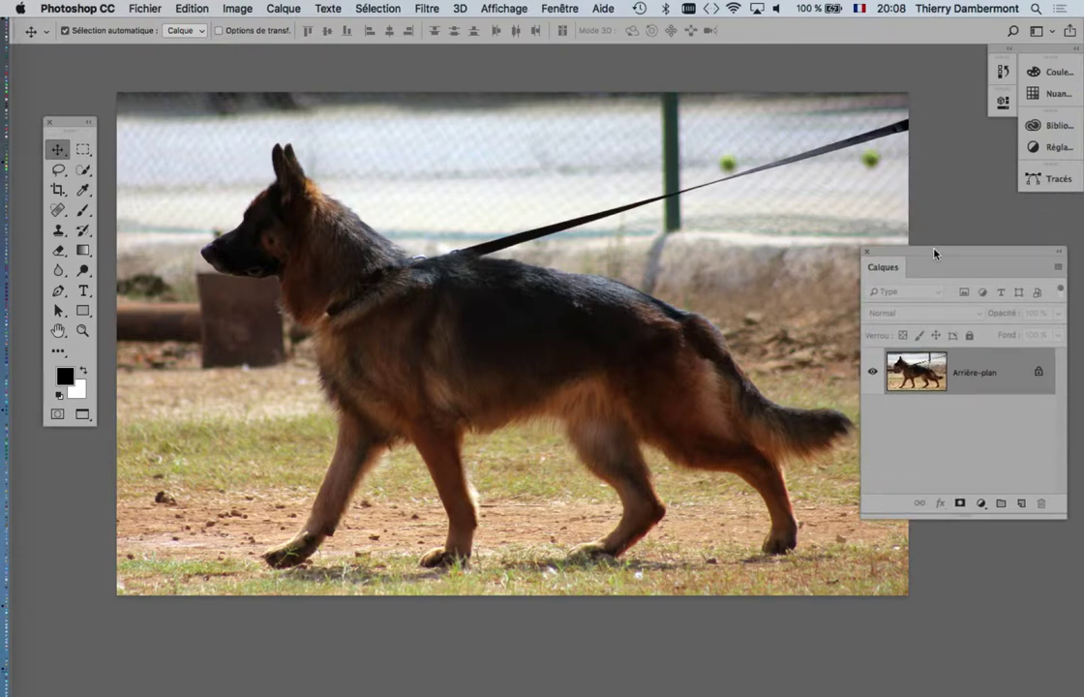
pyautogui.click(422, 9)
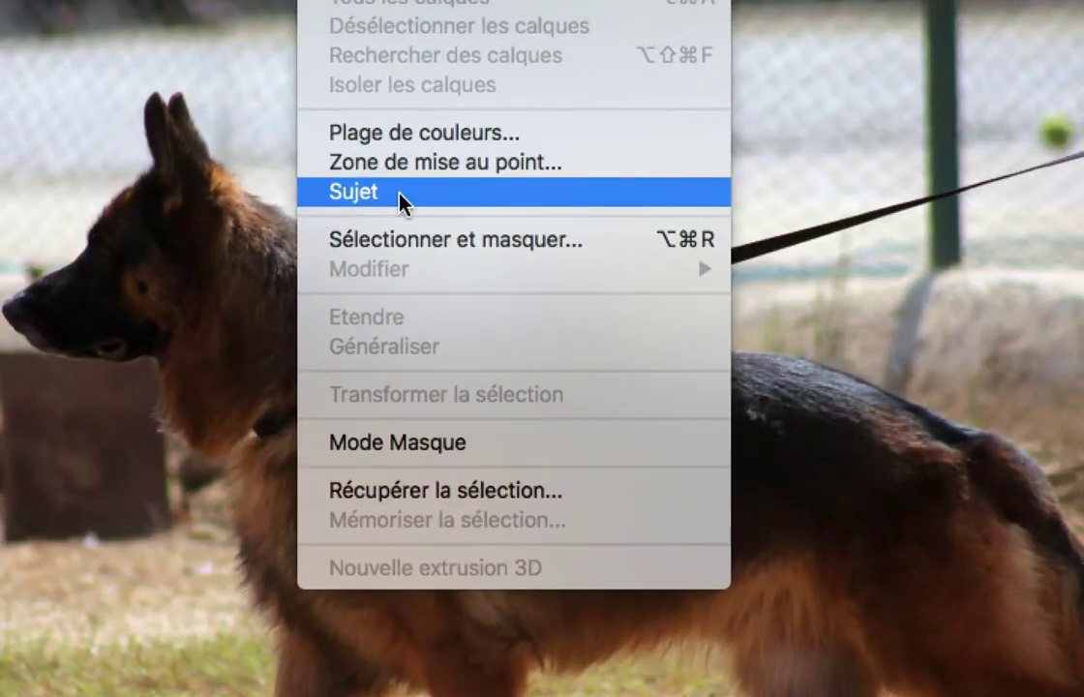
pyautogui.click(400, 199)
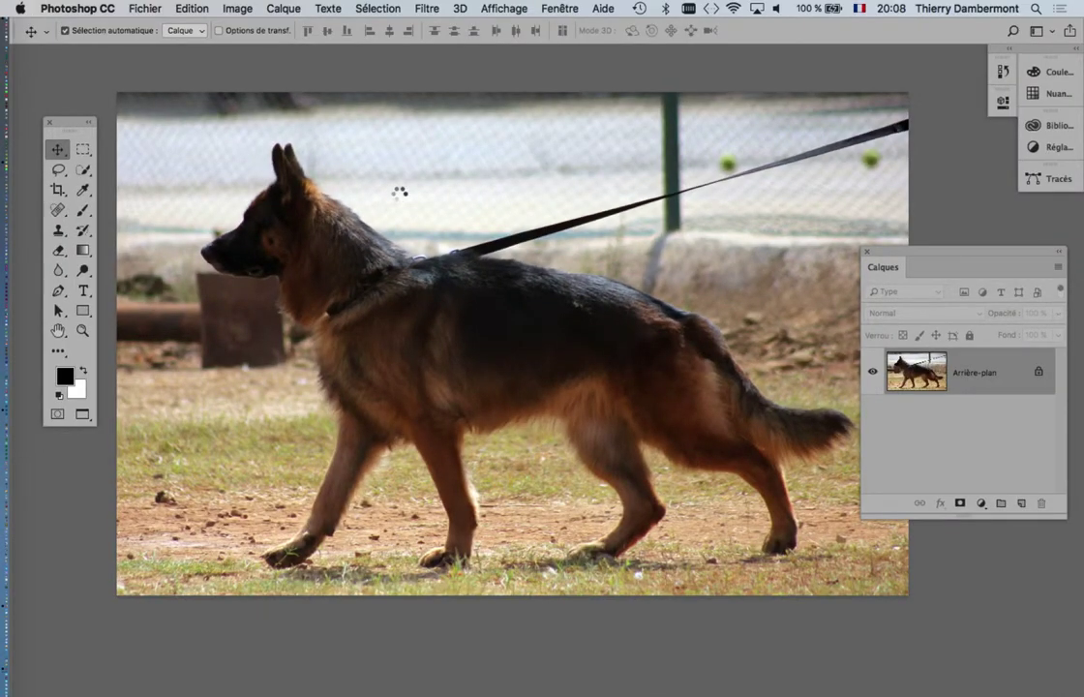
pyautogui.click(380, 9)
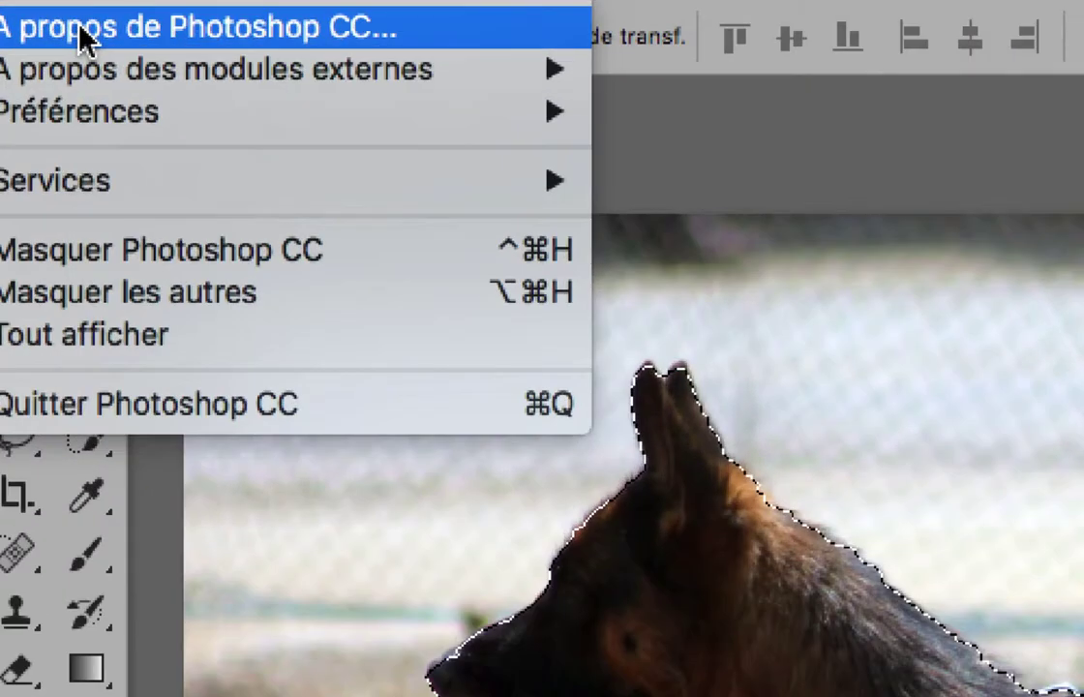
pyautogui.click(81, 31)
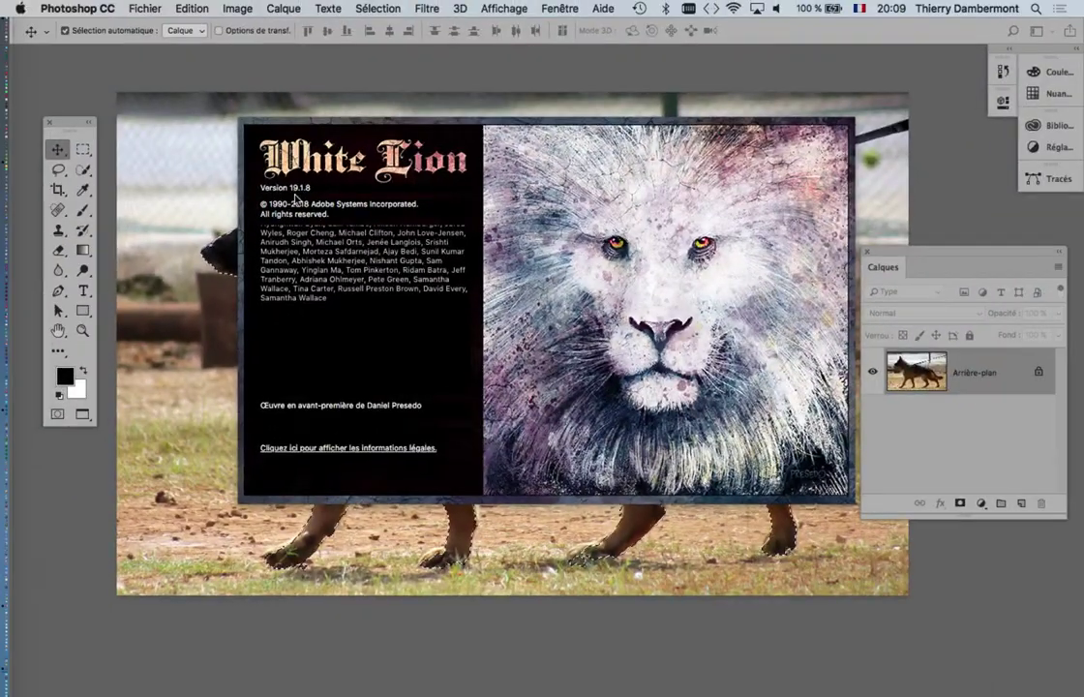
pyautogui.click(446, 194)
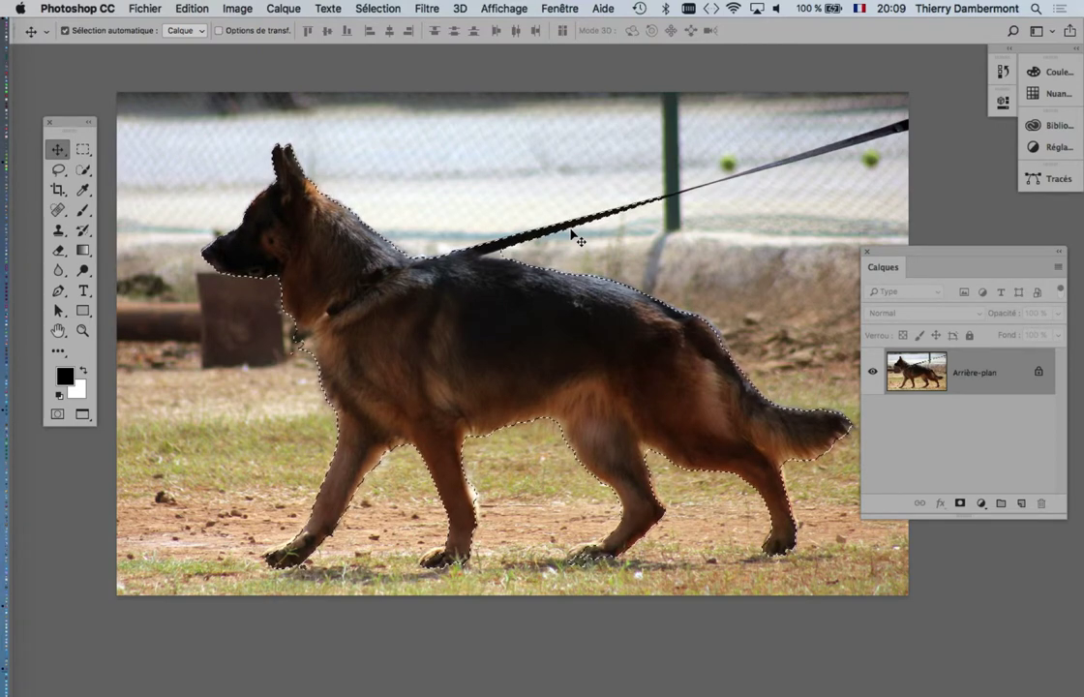
# Add a Faire apparaître la sélection layer mask so only the dog remains visible.
pyautogui.moveTo(883, 266); pyautogui.dragTo(791, 115)
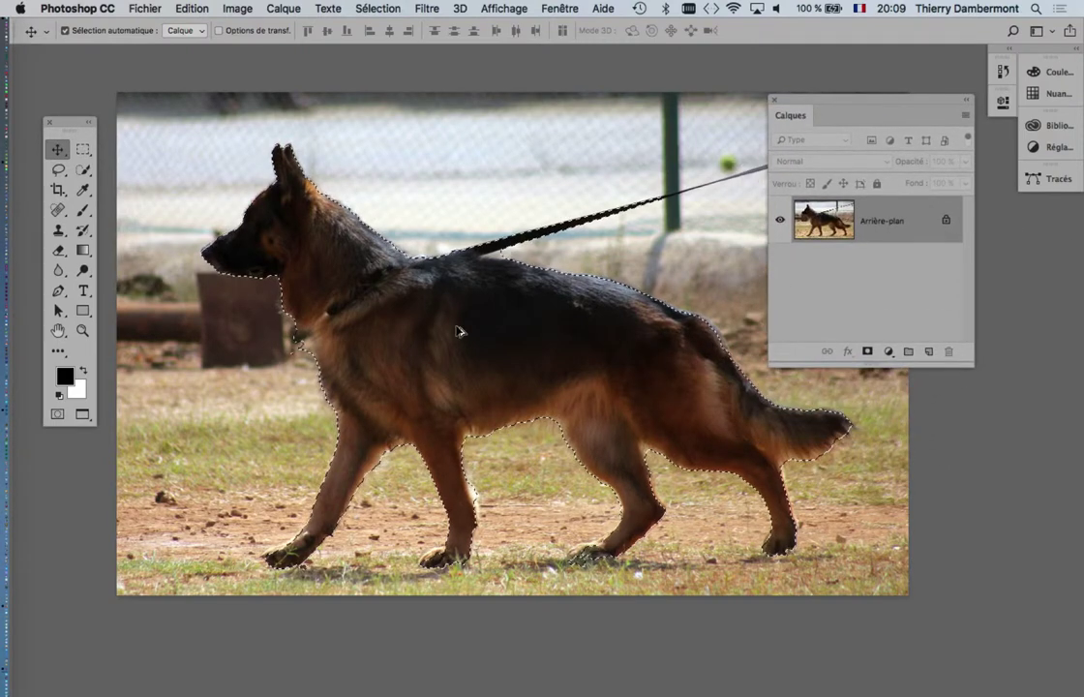
pyautogui.scroll(-2, 458, 332)
pyautogui.scroll(-1, 459, 332)
pyautogui.scroll(-1, 459, 332)
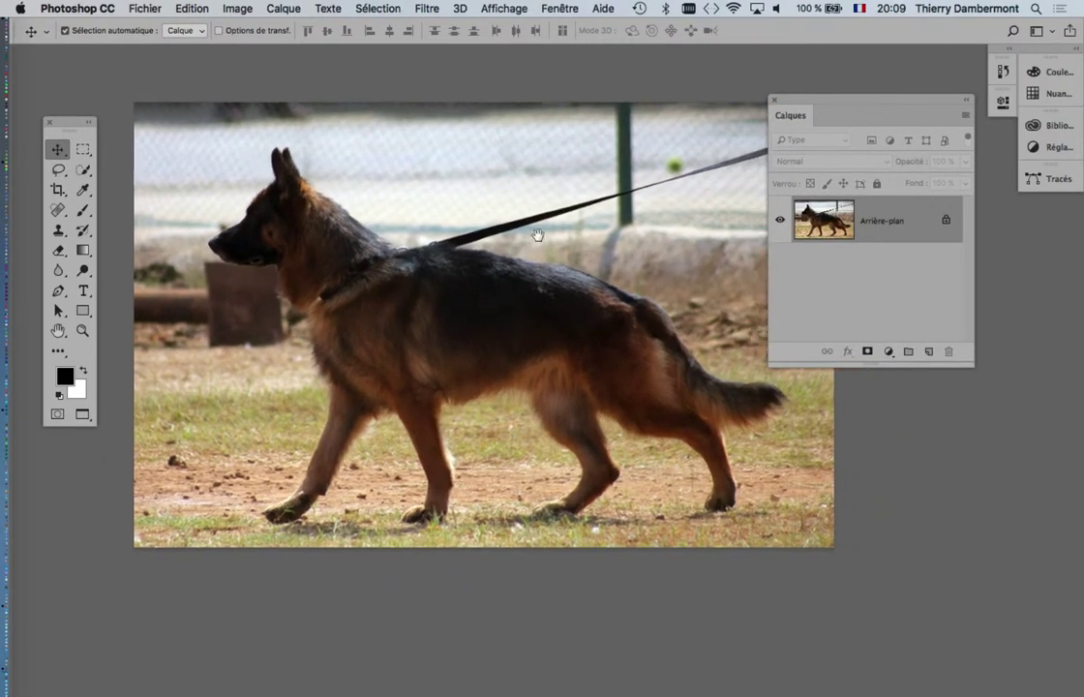
pyautogui.moveTo(564, 272); pyautogui.dragTo(537, 228)
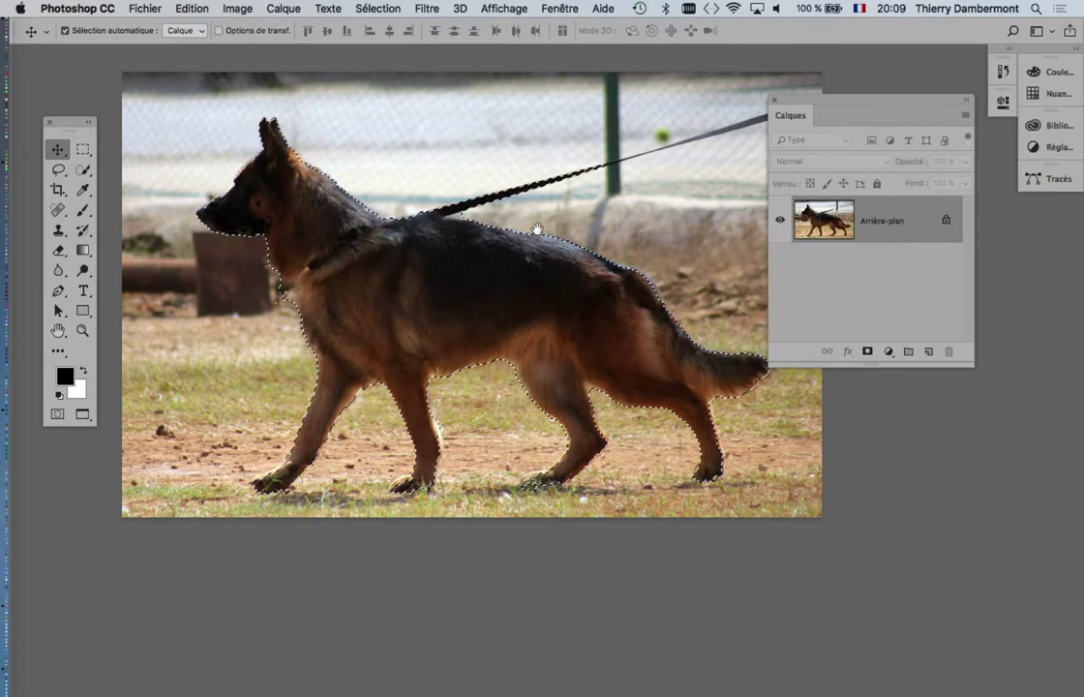
pyautogui.click(283, 8)
pyautogui.click(283, 8)
pyautogui.click(282, 7)
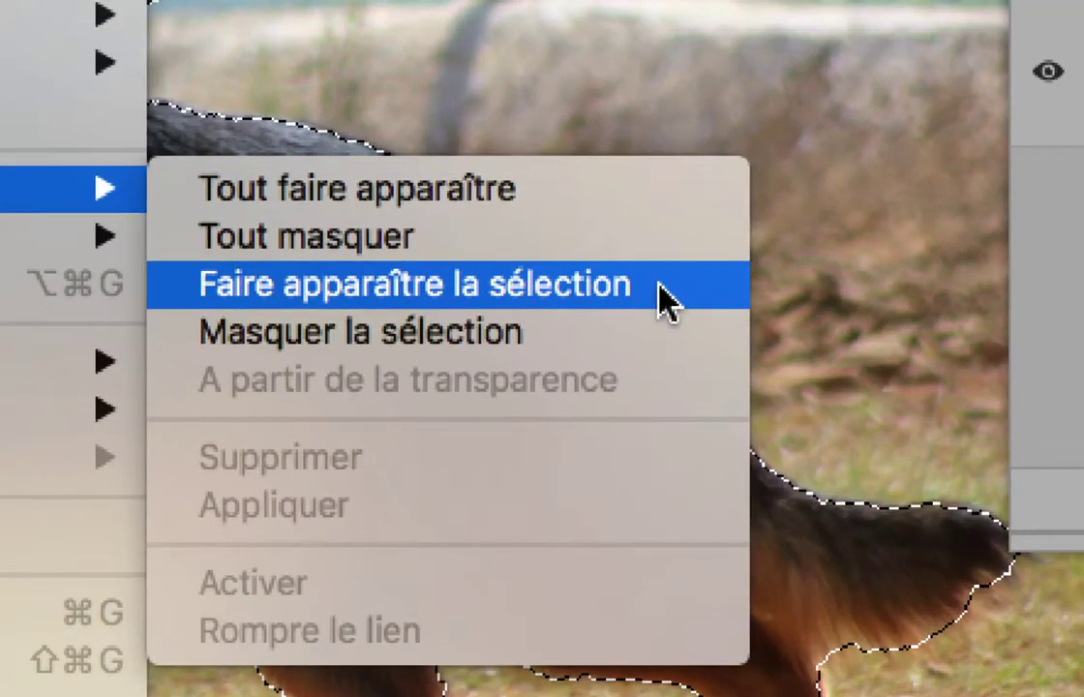
pyautogui.click(666, 300)
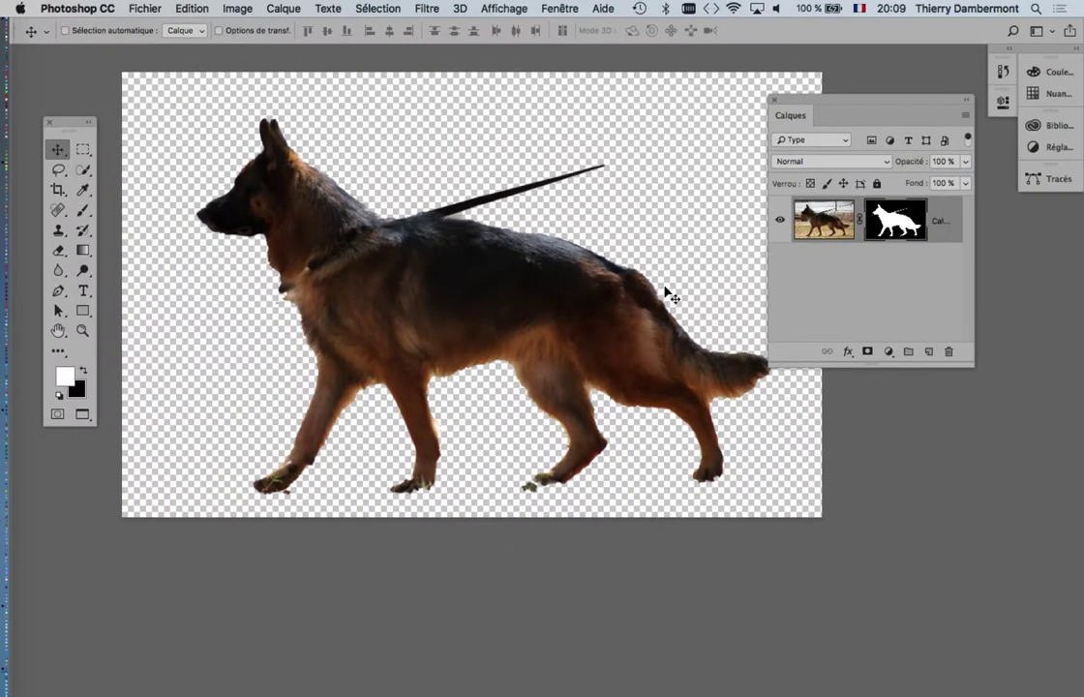
# Set the transparency checkerboard to Moyenne with a custom 717070 grey swatch.
pyautogui.click(85, 9)
pyautogui.moveTo(79, 56)
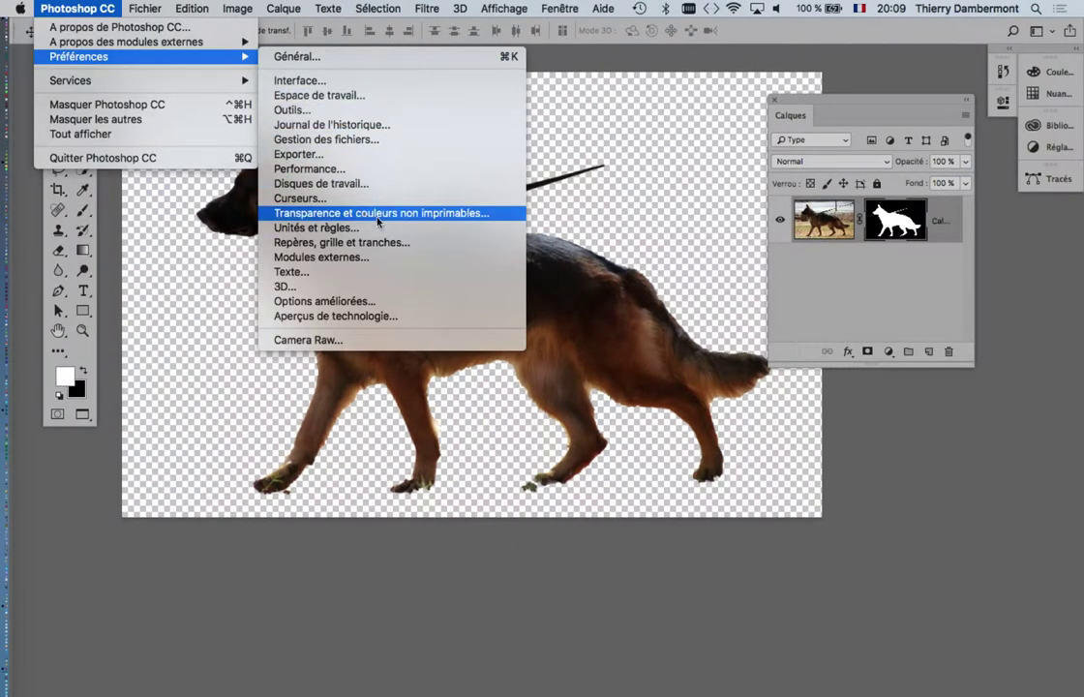
pyautogui.click(383, 215)
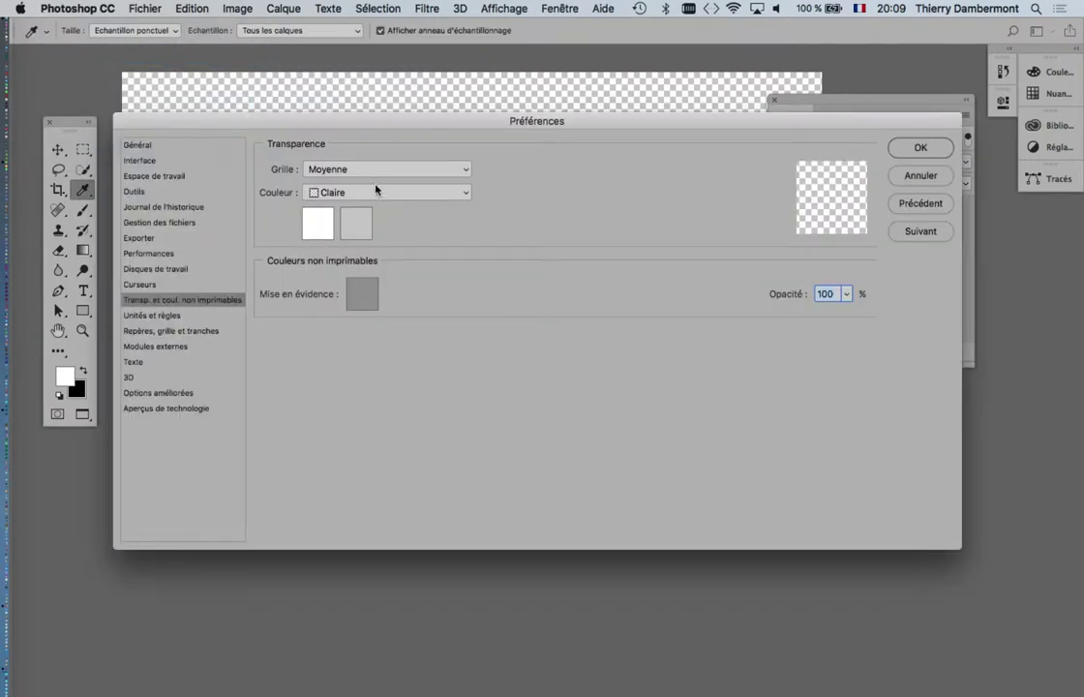
pyautogui.click(376, 190)
pyautogui.click(375, 206)
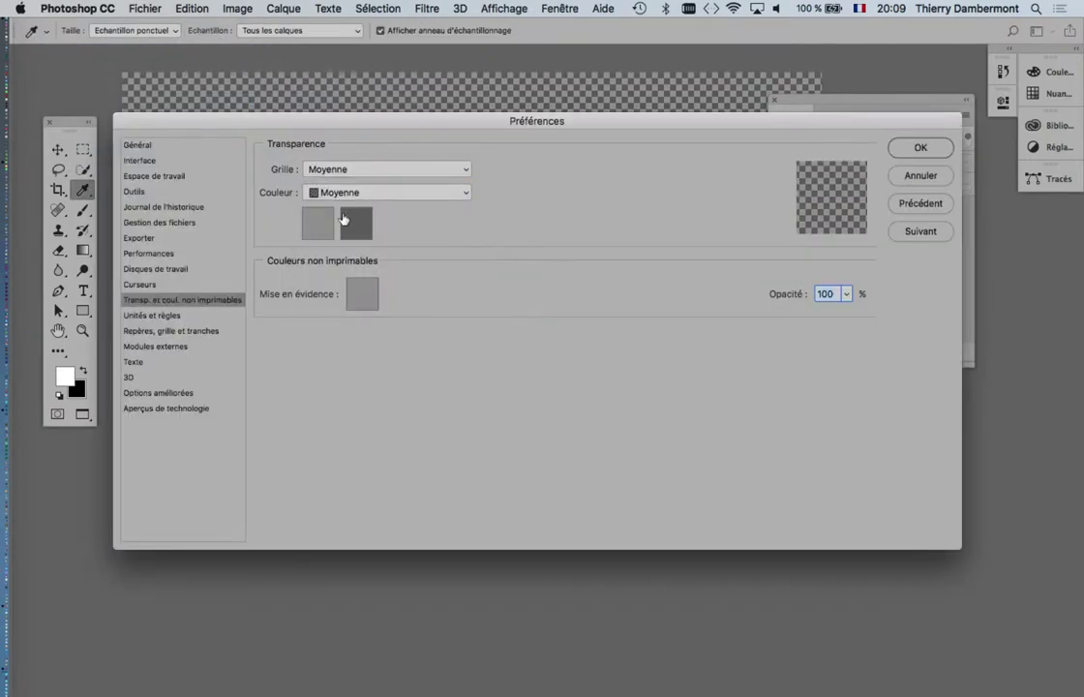
pyautogui.click(318, 221)
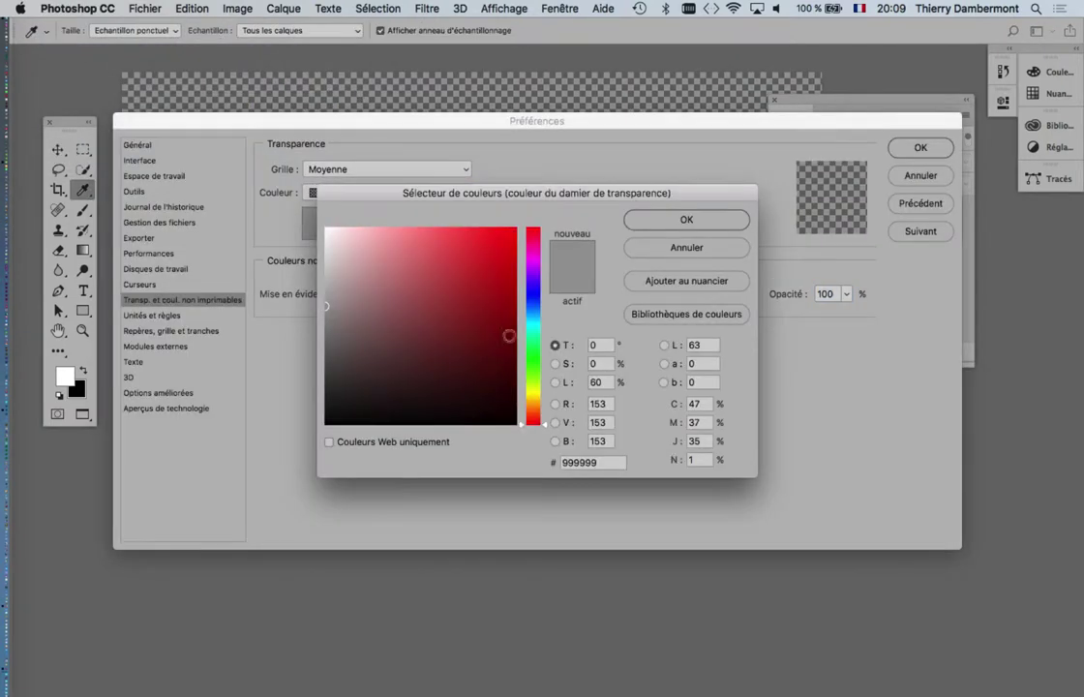
pyautogui.click(328, 336)
pyautogui.click(742, 221)
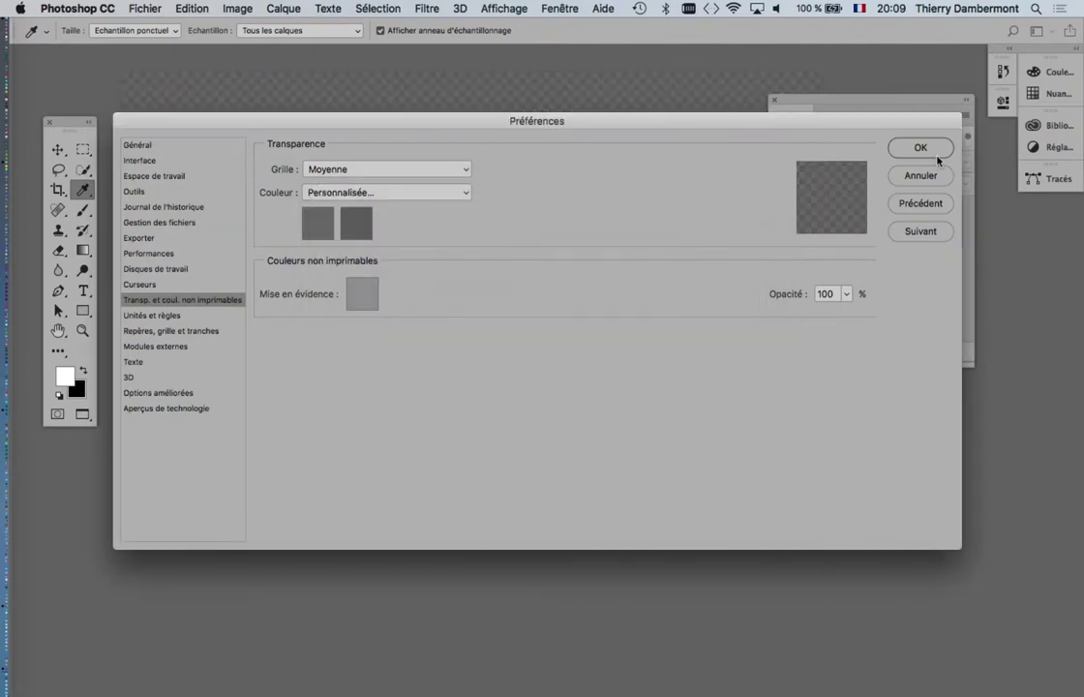
pyautogui.click(929, 151)
pyautogui.scroll(2, 288, 210)
pyautogui.scroll(2, 287, 209)
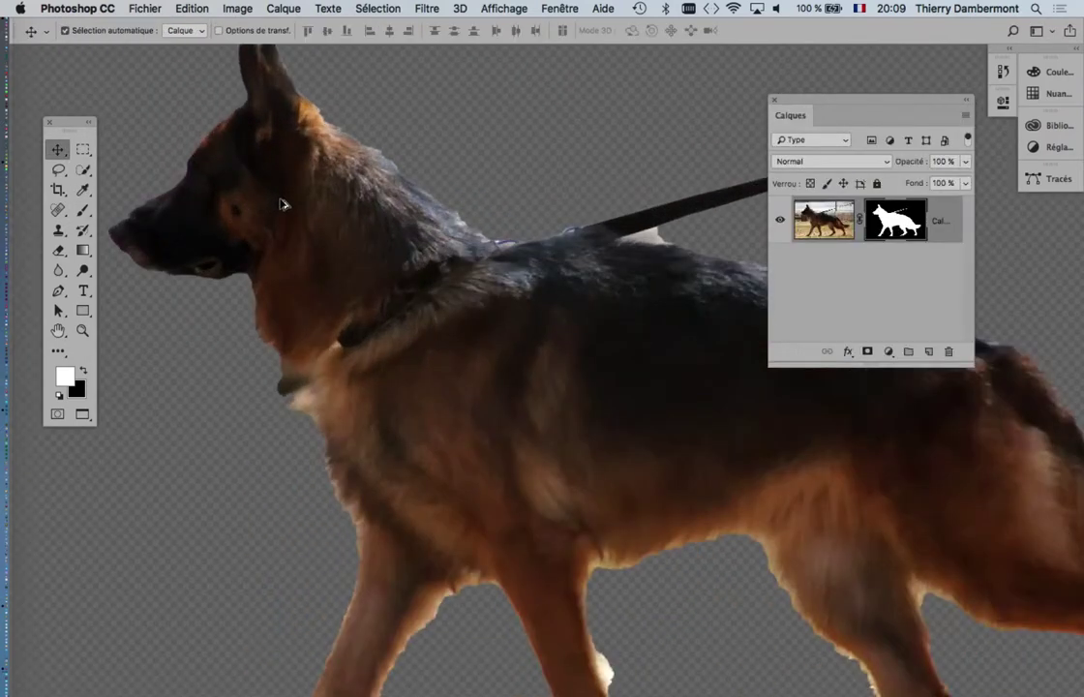
pyautogui.scroll(1, 286, 207)
pyautogui.scroll(2, 284, 206)
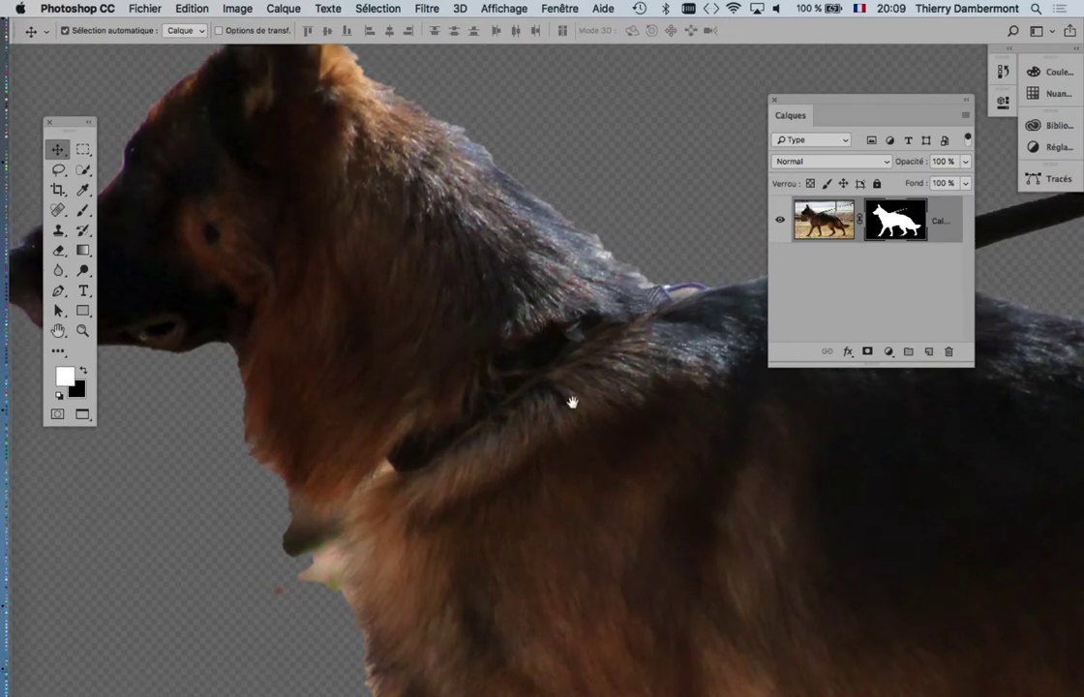
pyautogui.scroll(-2, 320, 310)
pyautogui.scroll(2, 298, 361)
pyautogui.scroll(2, 298, 361)
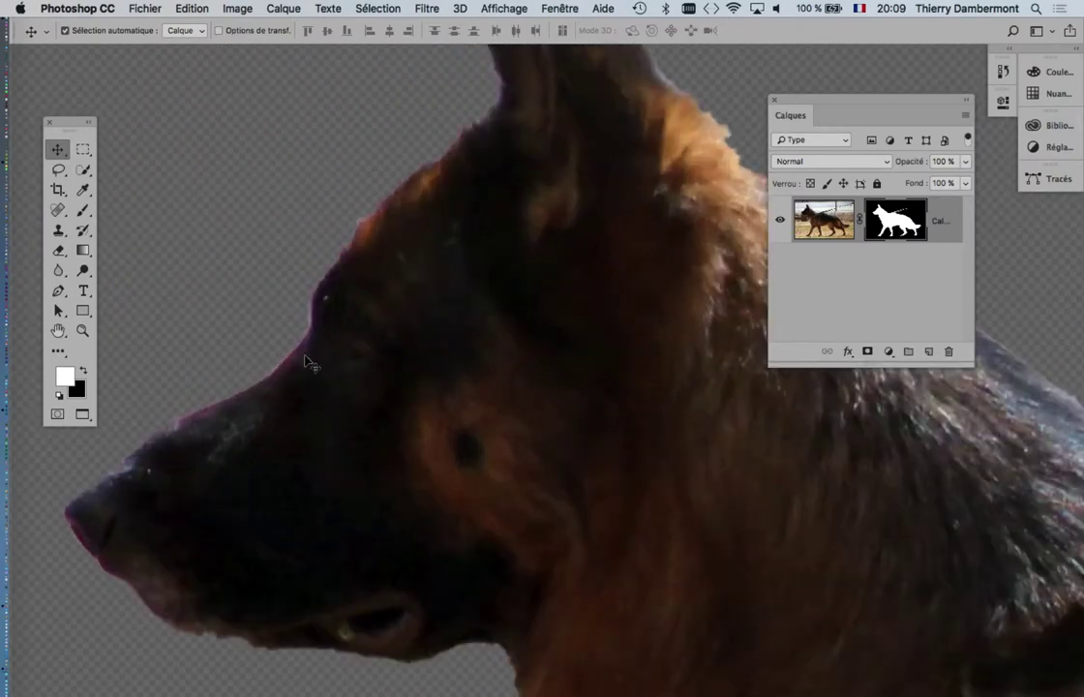
pyautogui.scroll(2, 319, 377)
pyautogui.scroll(1, 348, 397)
pyautogui.scroll(1, 348, 398)
pyautogui.scroll(1, 281, 317)
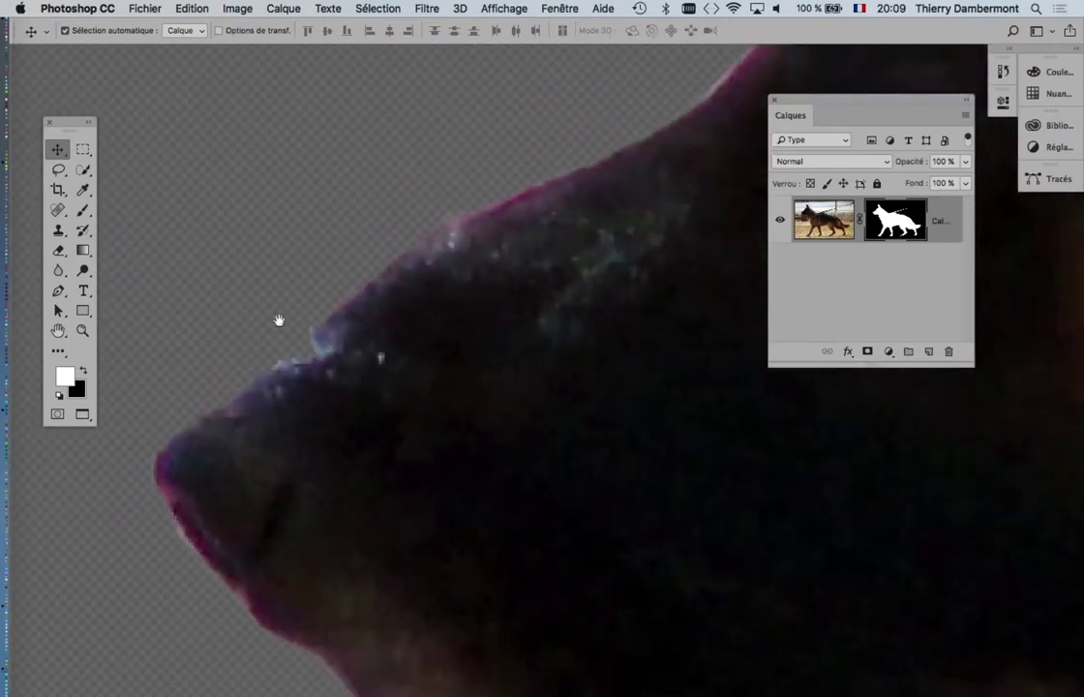
pyautogui.scroll(1, 290, 310)
pyautogui.scroll(-1, 302, 321)
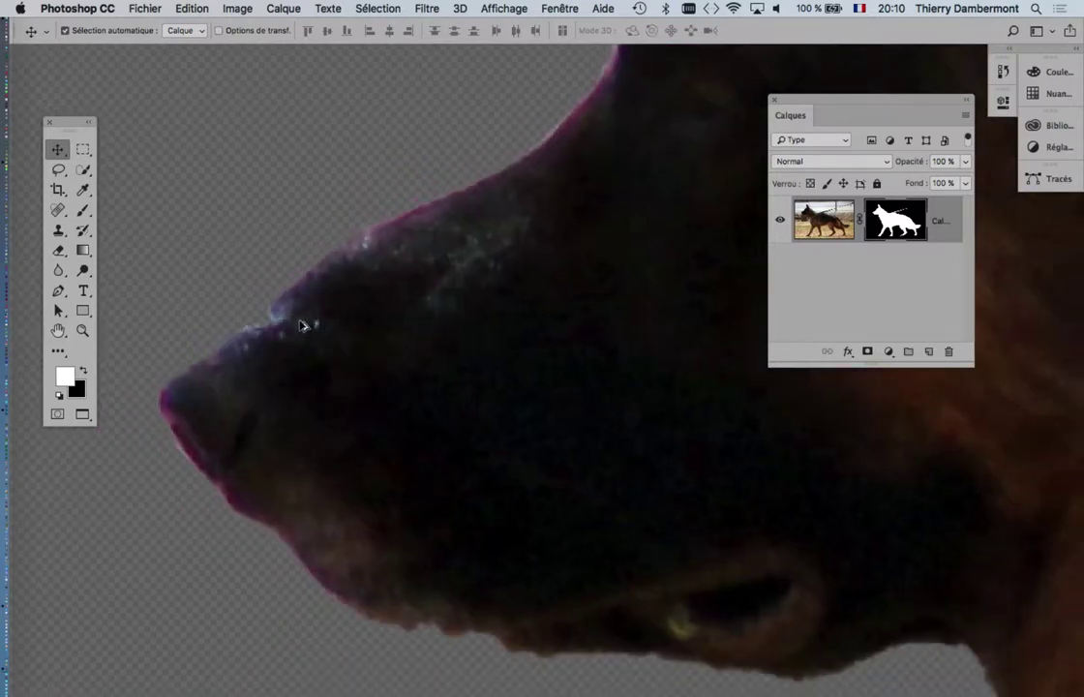
pyautogui.scroll(-1, 302, 321)
pyautogui.scroll(-1, 302, 322)
pyautogui.moveTo(466, 249); pyautogui.dragTo(394, 303)
pyautogui.moveTo(486, 332); pyautogui.dragTo(423, 308)
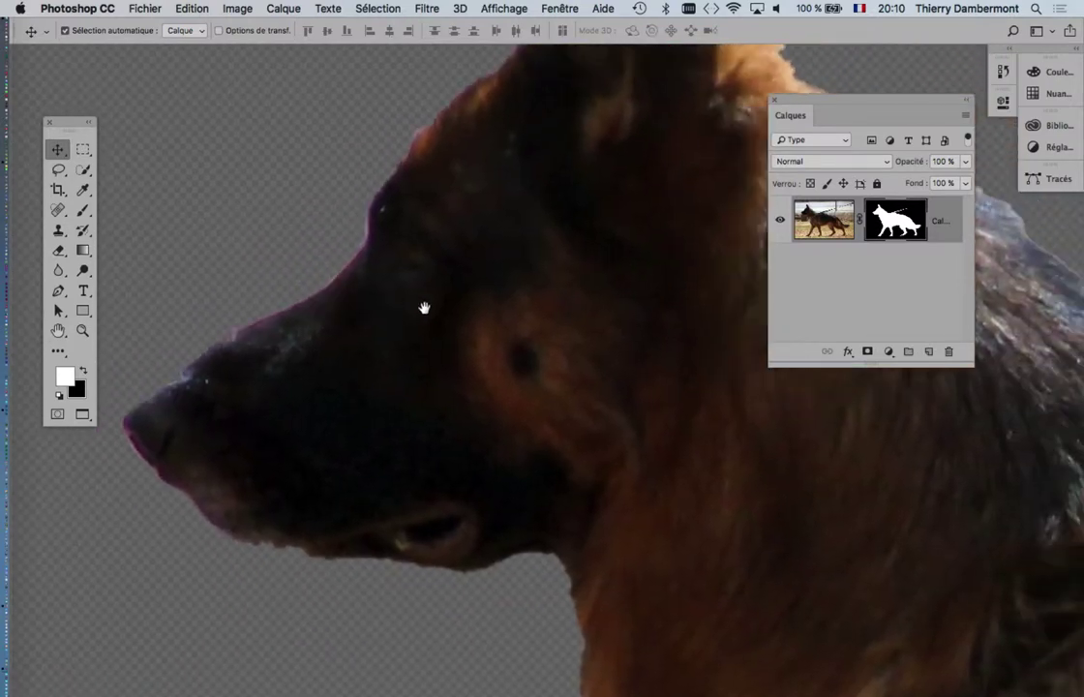
pyautogui.scroll(3, 417, 387)
pyautogui.hscroll(3, 416, 387)
pyautogui.scroll(3, 397, 310)
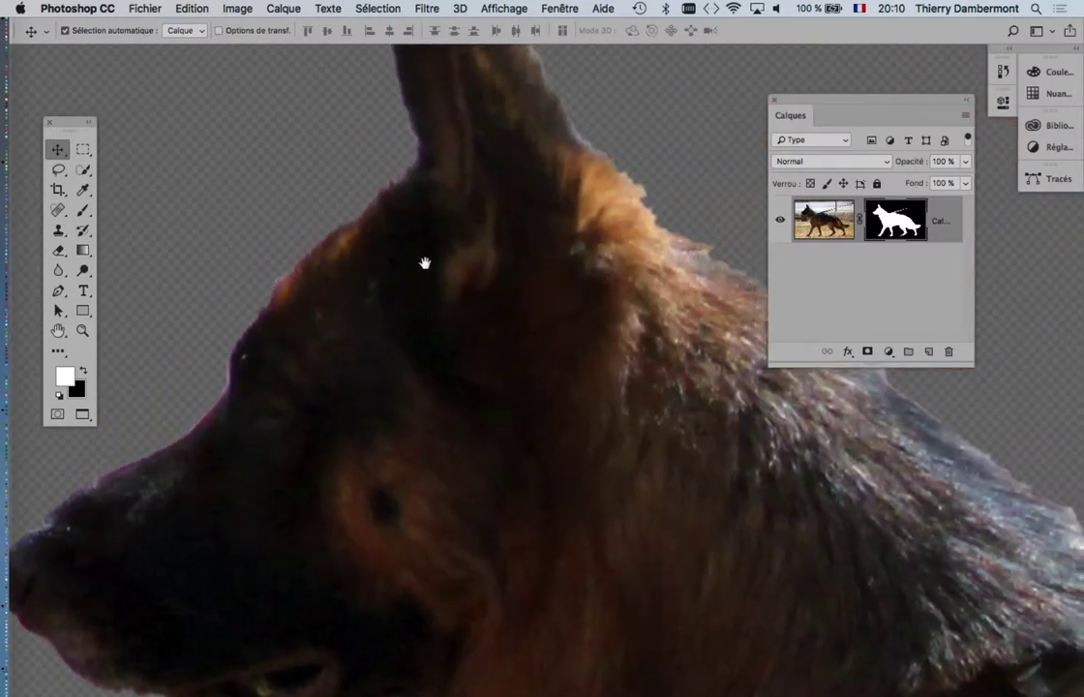
pyautogui.hscroll(3, 397, 290)
pyautogui.scroll(4, 348, 368)
pyautogui.scroll(3, 387, 387)
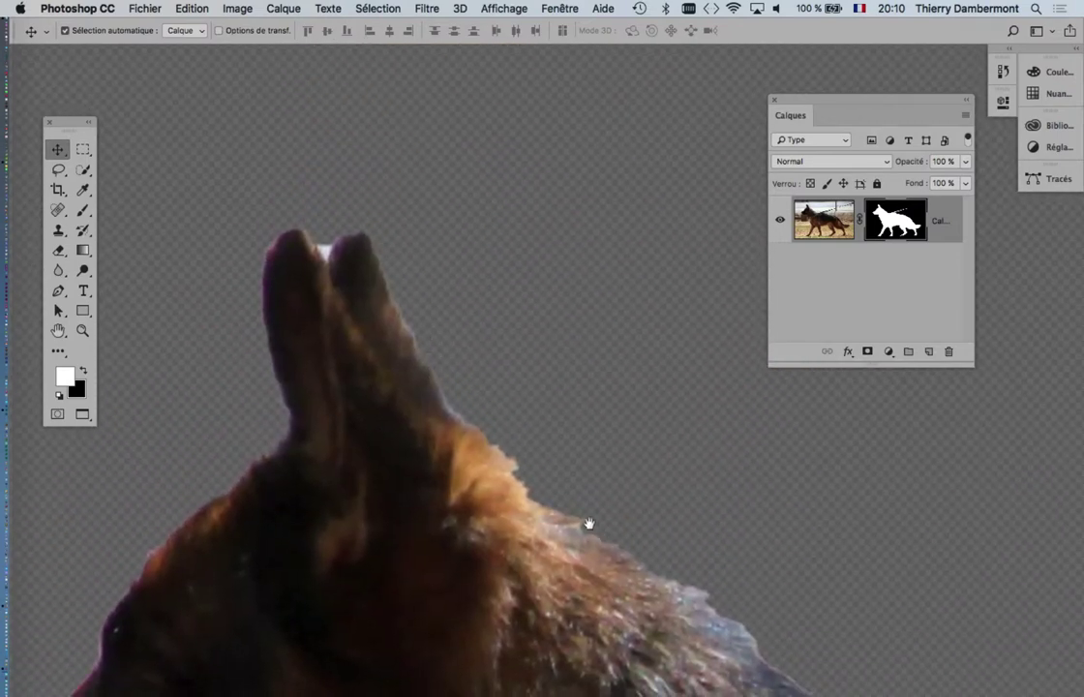
pyautogui.scroll(-4, 513, 406)
pyautogui.hscroll(3, 513, 406)
pyautogui.scroll(-2, 455, 319)
pyautogui.hscroll(2, 455, 319)
pyautogui.hscroll(5, 473, 349)
pyautogui.scroll(-2, 473, 348)
pyautogui.hscroll(4, 541, 407)
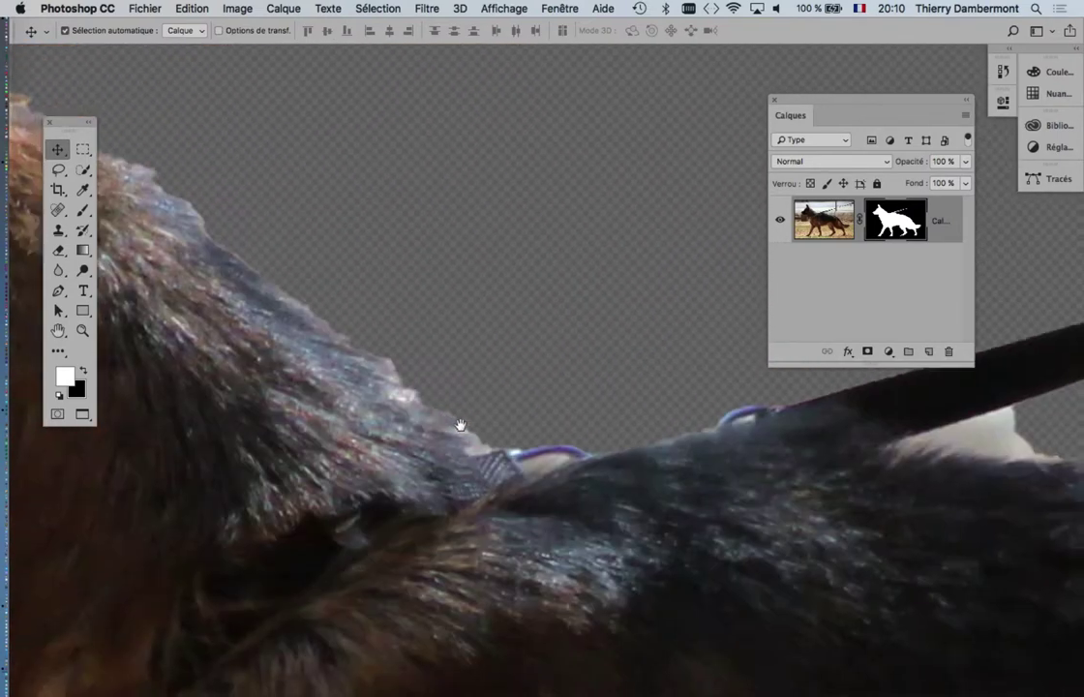
pyautogui.hscroll(3, 615, 460)
pyautogui.hscroll(3, 600, 484)
pyautogui.scroll(-1, 600, 484)
pyautogui.scroll(-1, 619, 486)
pyautogui.hscroll(1, 580, 479)
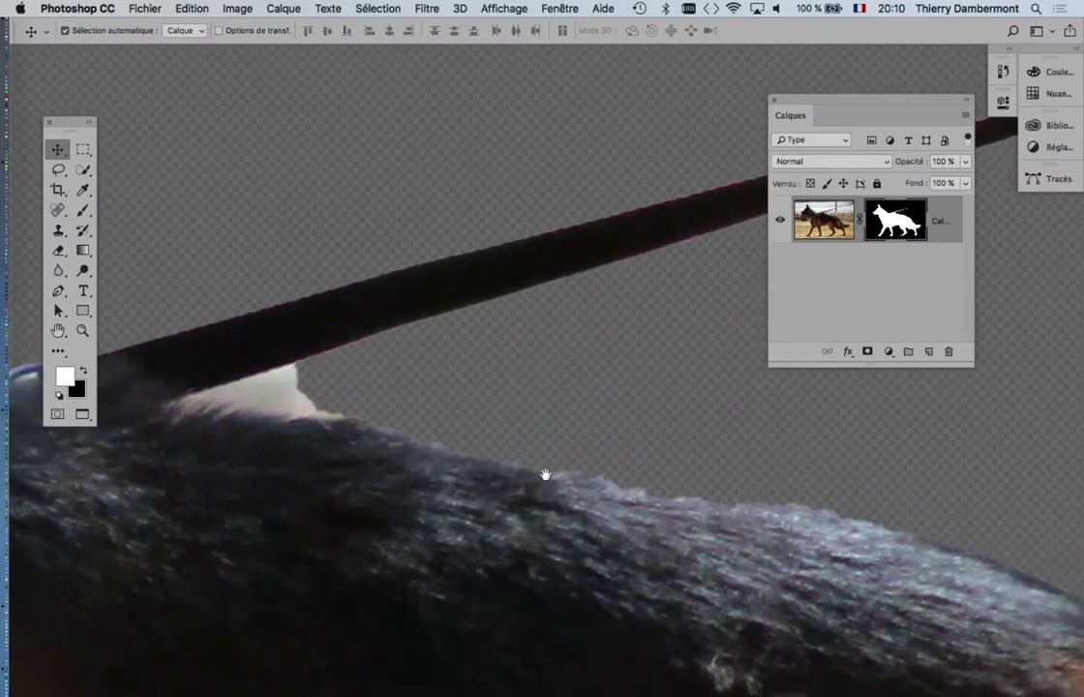
pyautogui.scroll(-6, 562, 470)
pyautogui.scroll(-2, 585, 468)
pyautogui.hscroll(2, 585, 468)
pyautogui.scroll(-2, 489, 394)
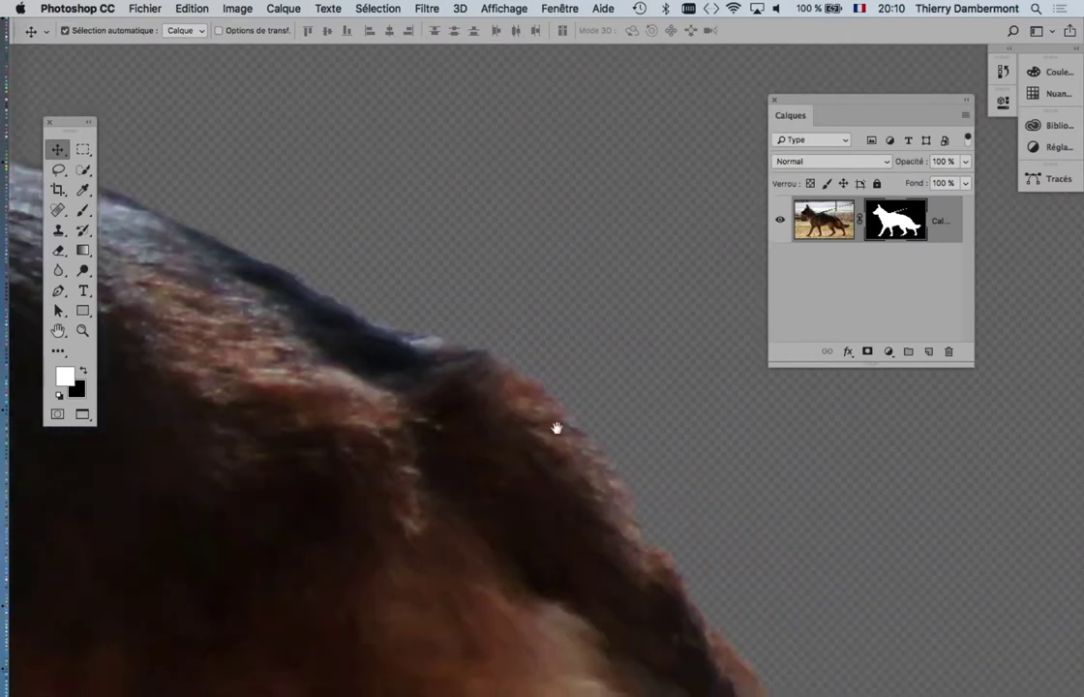
pyautogui.scroll(-3, 559, 428)
pyautogui.scroll(-3, 658, 472)
pyautogui.scroll(-1, 525, 300)
pyautogui.scroll(-3, 586, 404)
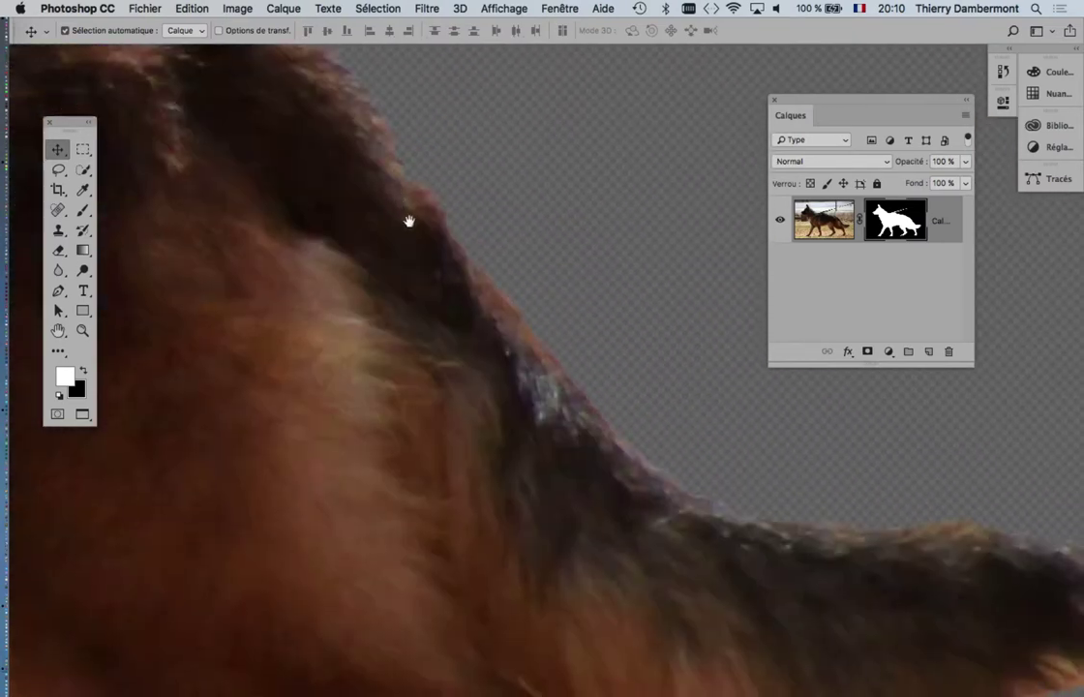
pyautogui.scroll(-3, 410, 223)
pyautogui.hscroll(2, 409, 222)
pyautogui.hscroll(3, 551, 370)
pyautogui.scroll(-3, 423, 377)
pyautogui.hscroll(3, 408, 361)
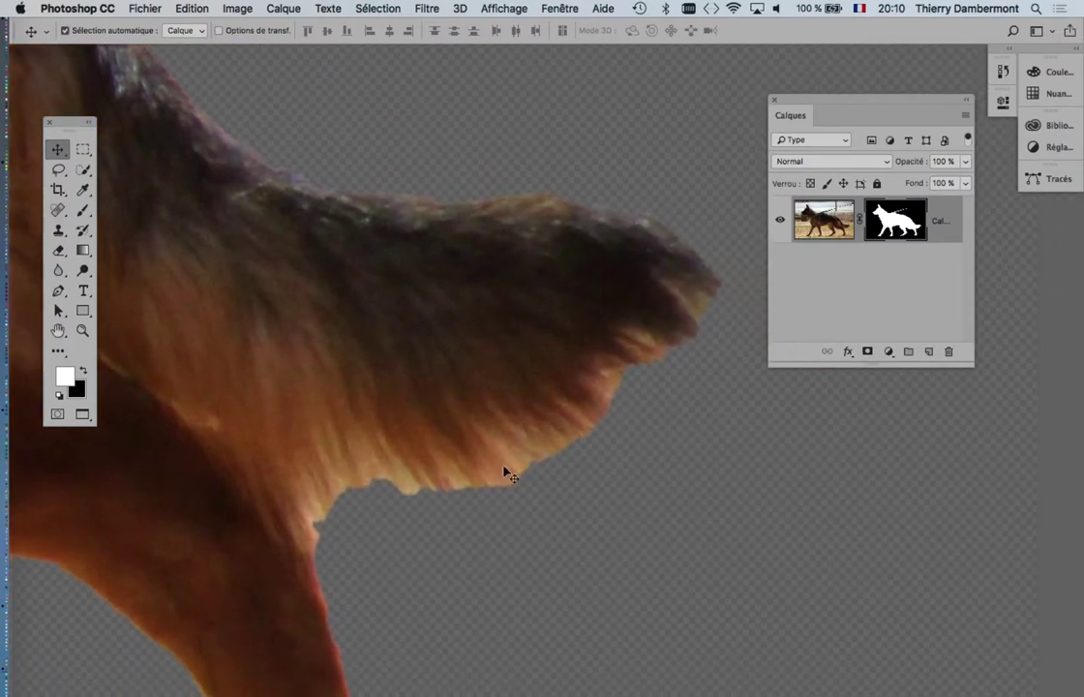
pyautogui.scroll(2, 504, 472)
pyautogui.scroll(-3, 559, 432)
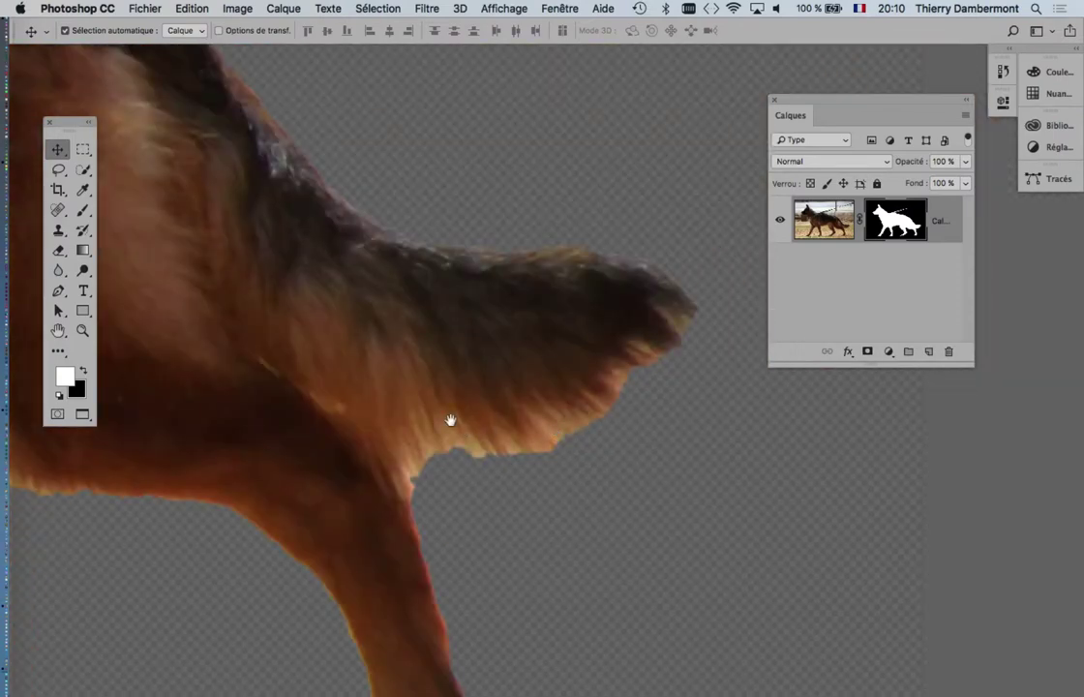
pyautogui.scroll(-3, 450, 419)
pyautogui.scroll(2, 564, 305)
pyautogui.scroll(2, 620, 362)
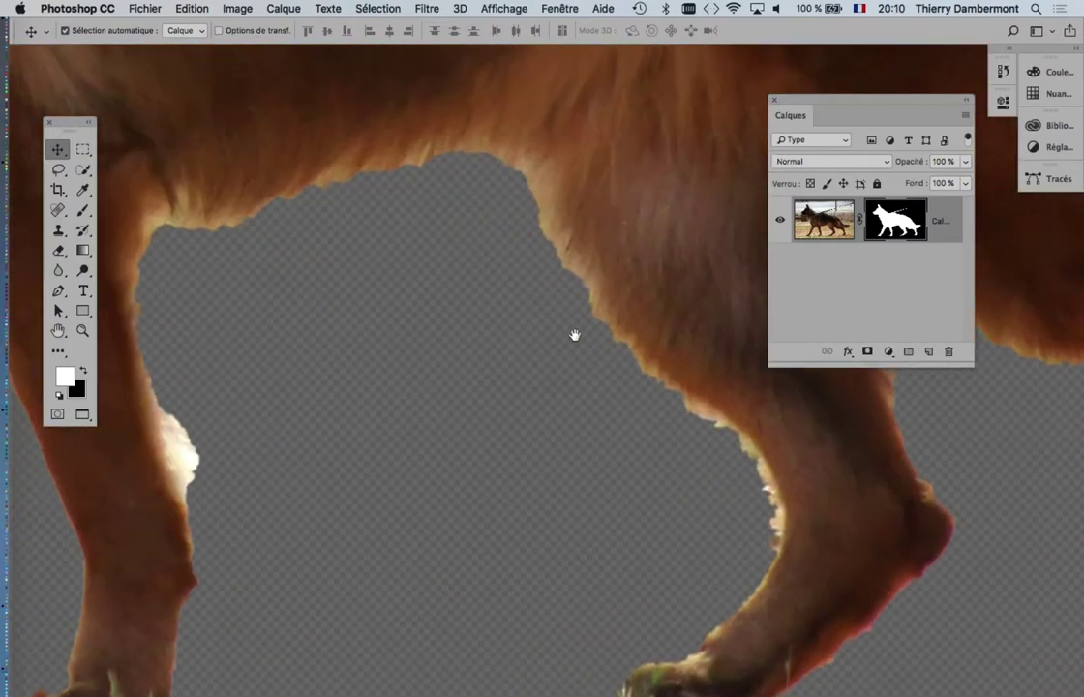
pyautogui.scroll(-2, 551, 276)
pyautogui.scroll(1, 650, 292)
pyautogui.scroll(2, 694, 293)
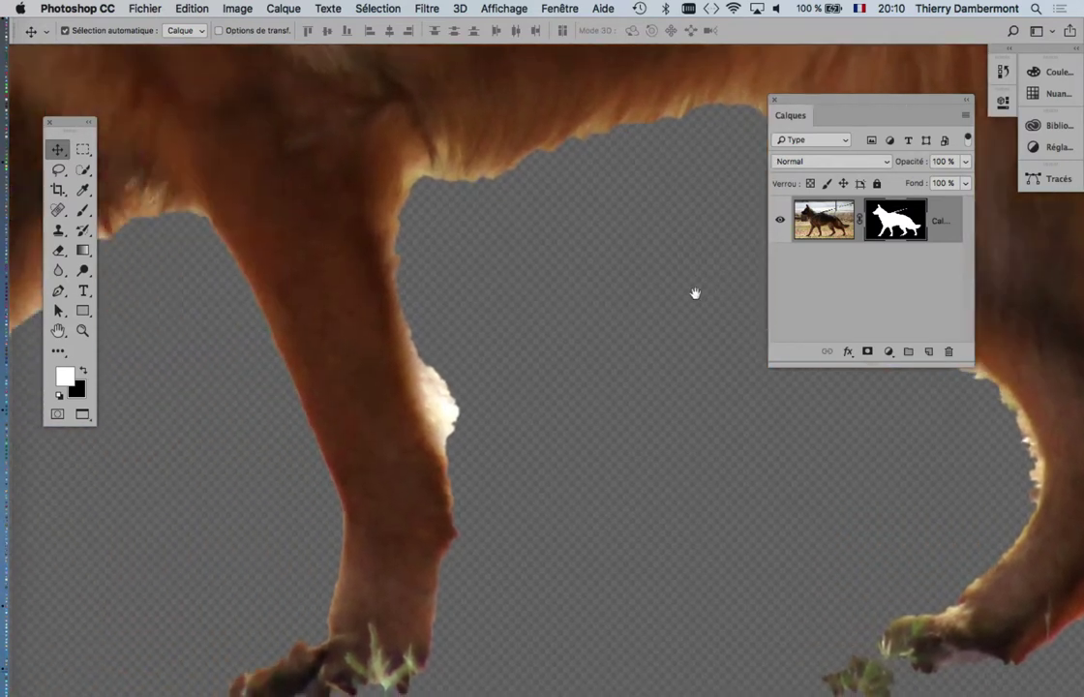
pyautogui.hscroll(-5, 668, 295)
pyautogui.hscroll(-1, 639, 297)
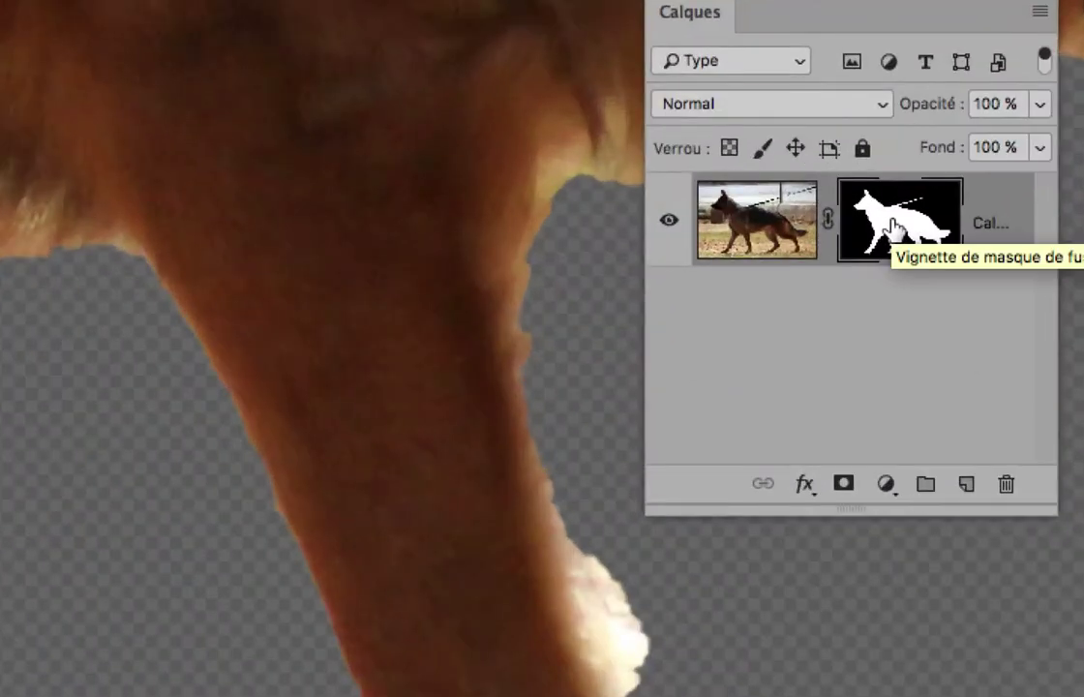
# Disable the layer mask to show the grassy background, then open the Couches panel.
pyautogui.keyDown('shift'); pyautogui.click(895, 225); pyautogui.keyUp('shift')
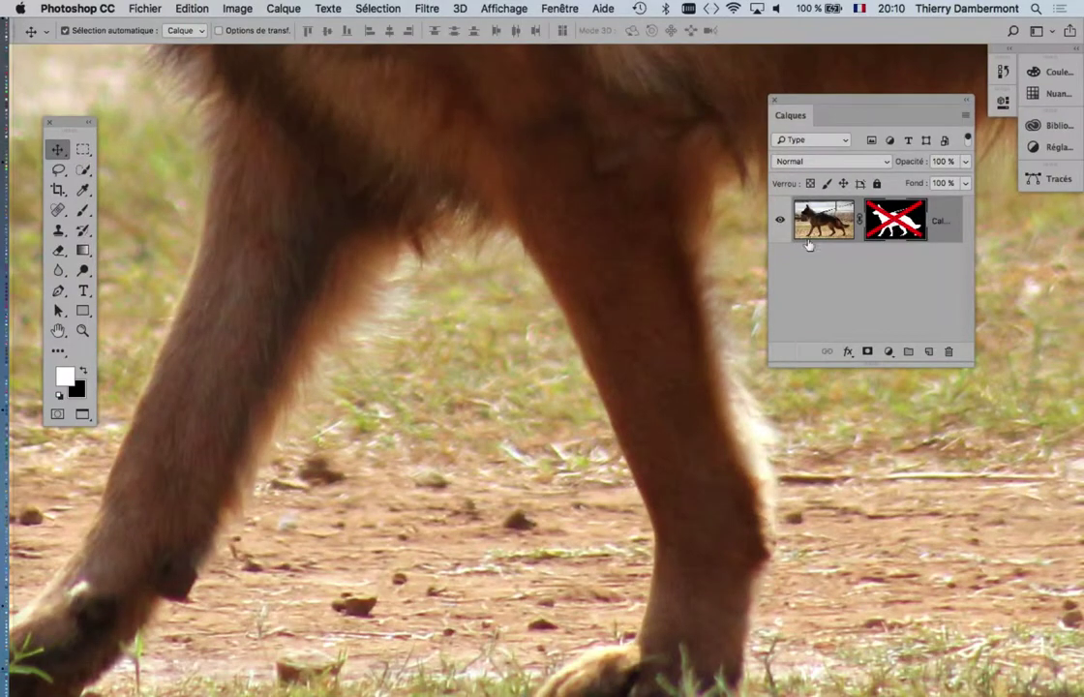
pyautogui.scroll(-2, 692, 289)
pyautogui.scroll(-2, 690, 292)
pyautogui.moveTo(568, 247); pyautogui.dragTo(362, 276)
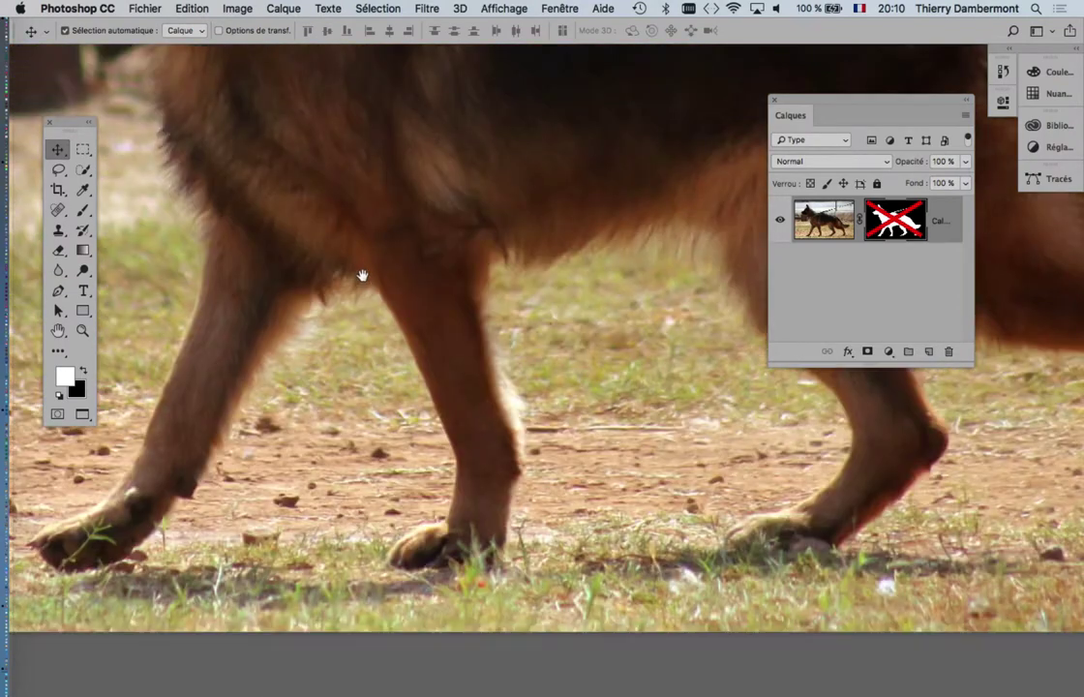
pyautogui.click(557, 8)
pyautogui.click(580, 208)
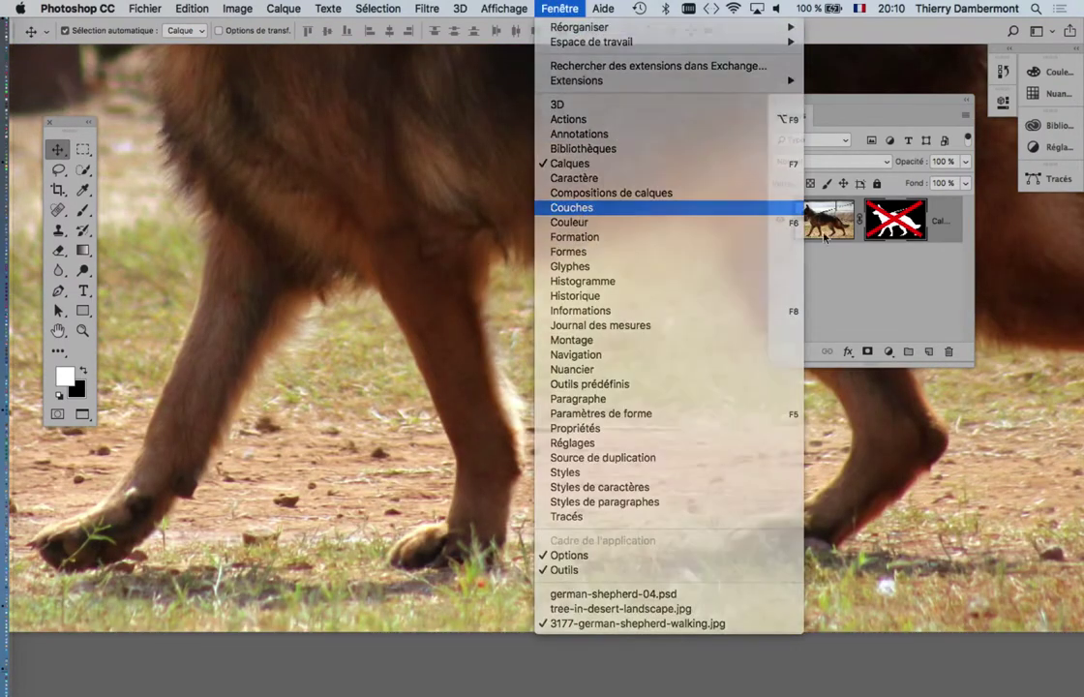
# Show Calque 0 Masque as a red overlay and close the Couches and Calques panels.
pyautogui.moveTo(962, 103); pyautogui.dragTo(462, 103)
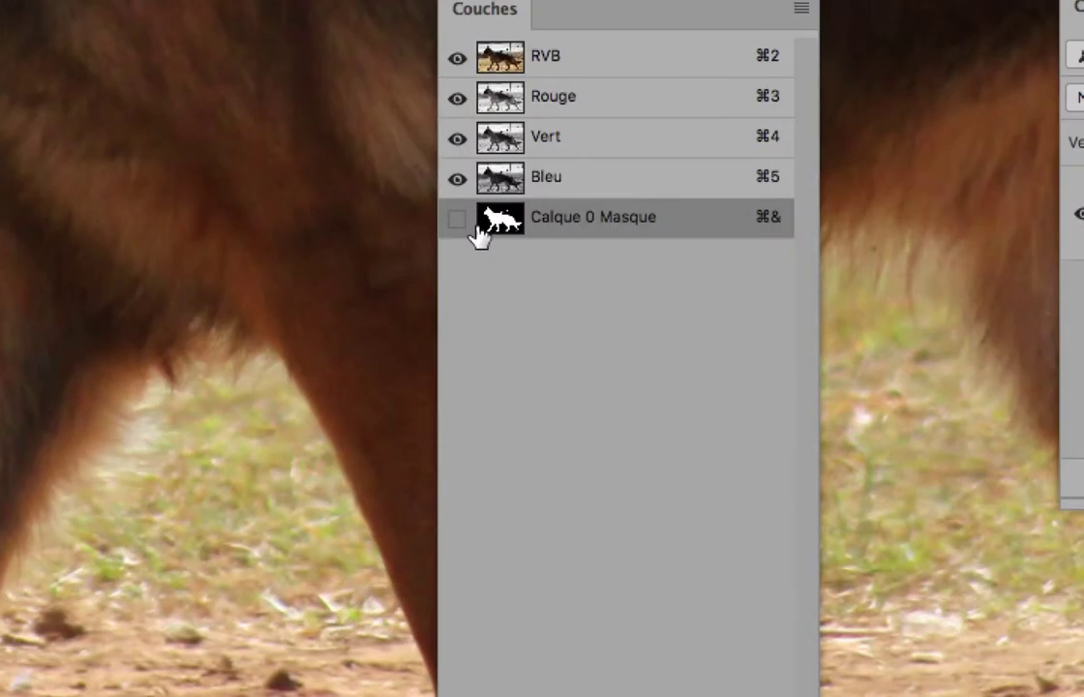
pyautogui.click(457, 220)
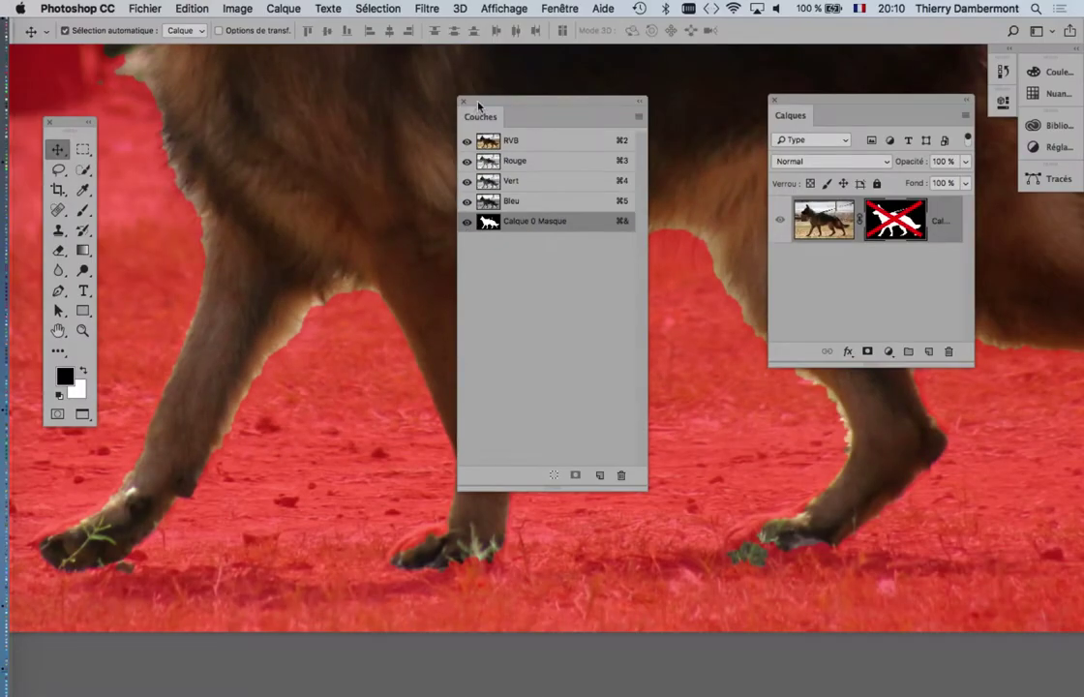
pyautogui.click(462, 101)
pyautogui.click(774, 100)
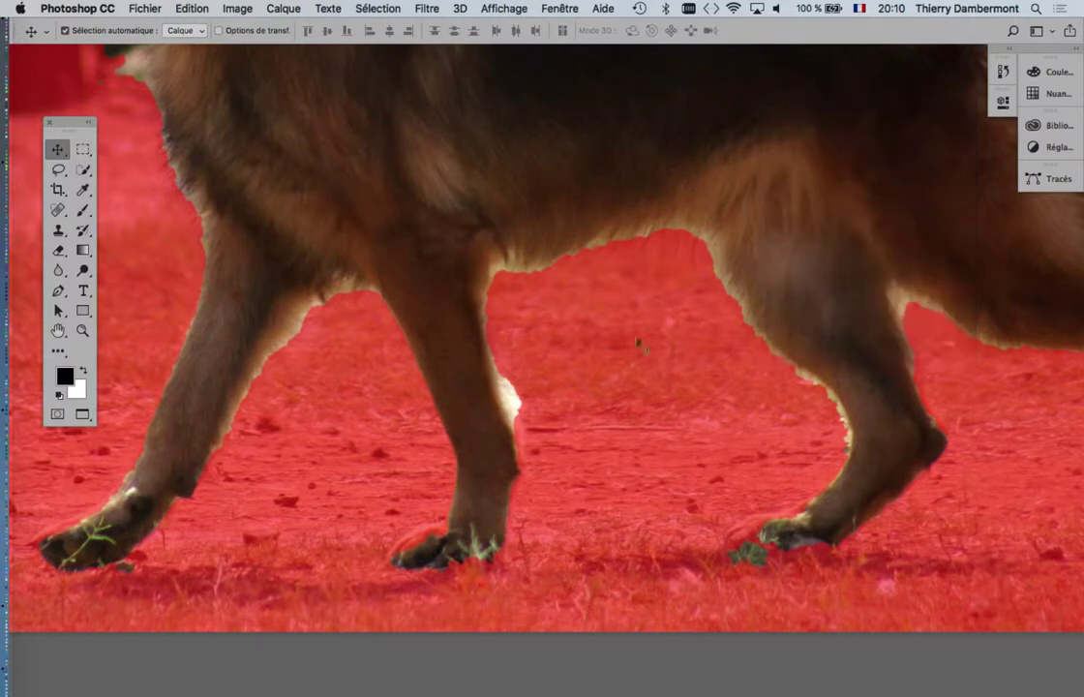
pyautogui.scroll(-2, 645, 390)
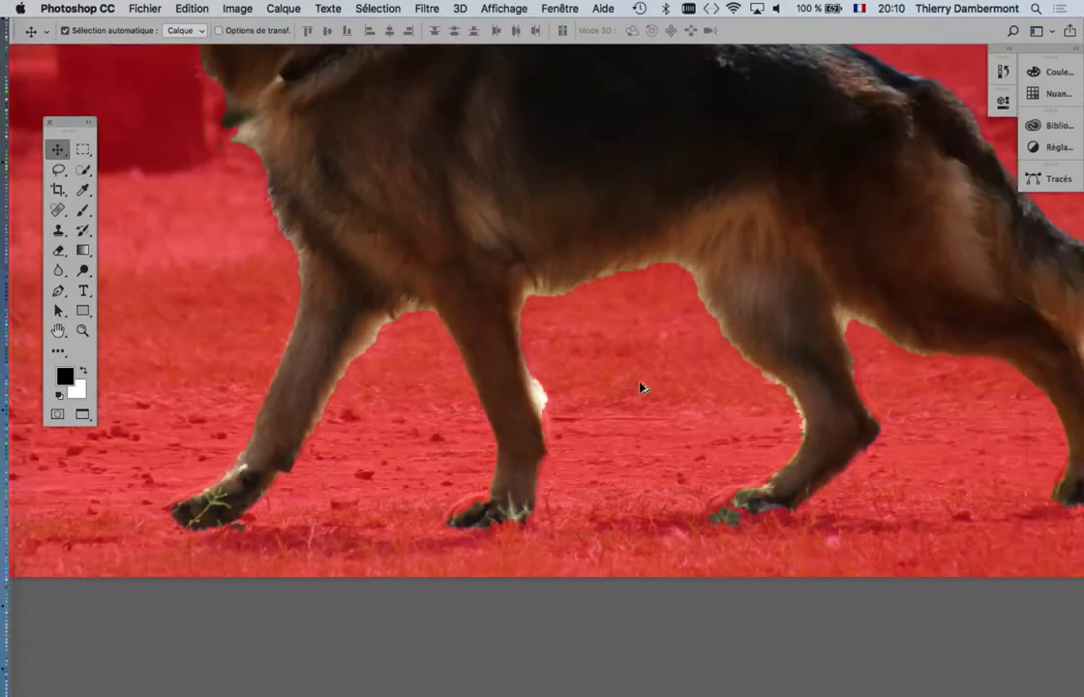
pyautogui.scroll(-2, 643, 387)
pyautogui.scroll(1, 641, 385)
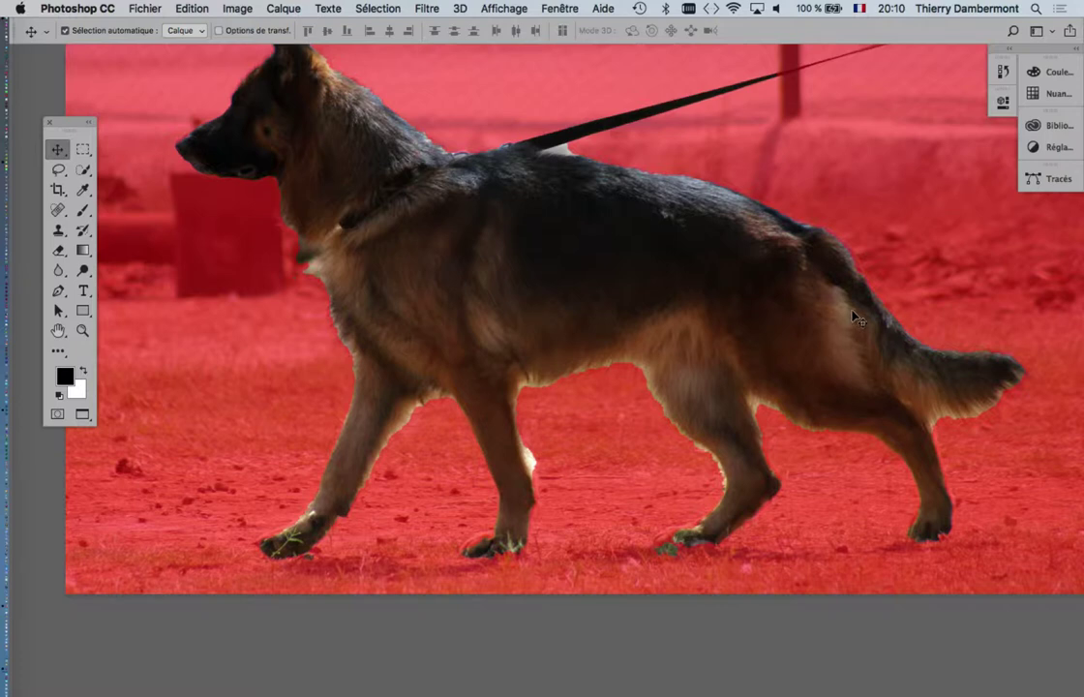
# Revert the image and open Select and Mask to refine the dog's selection.
pyautogui.click(129, 5)
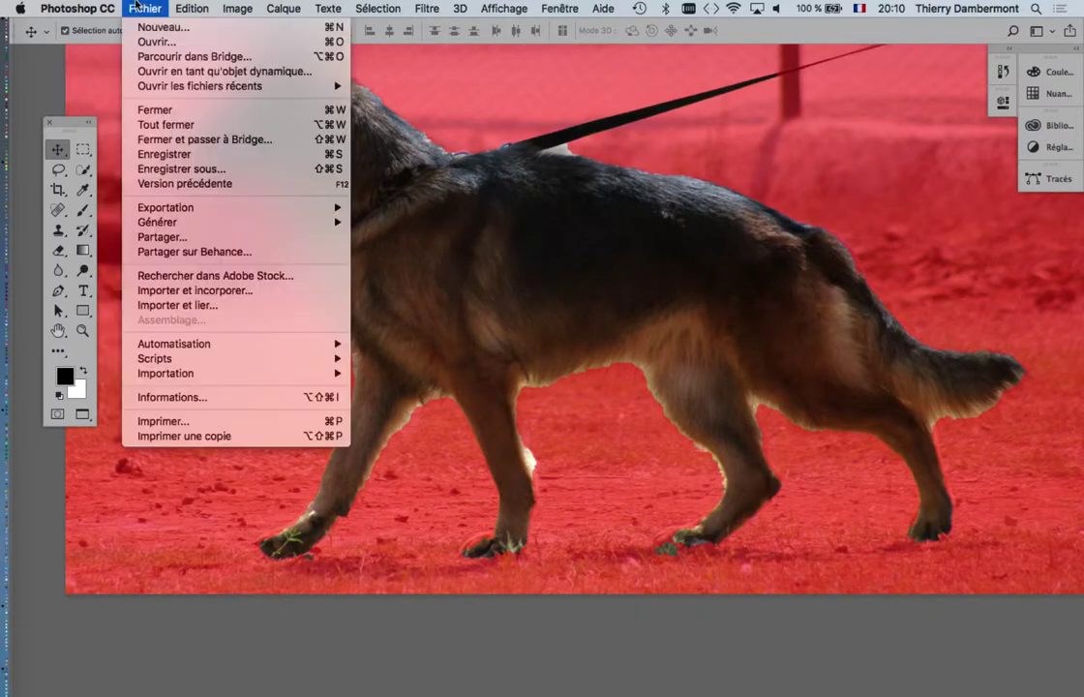
pyautogui.click(184, 184)
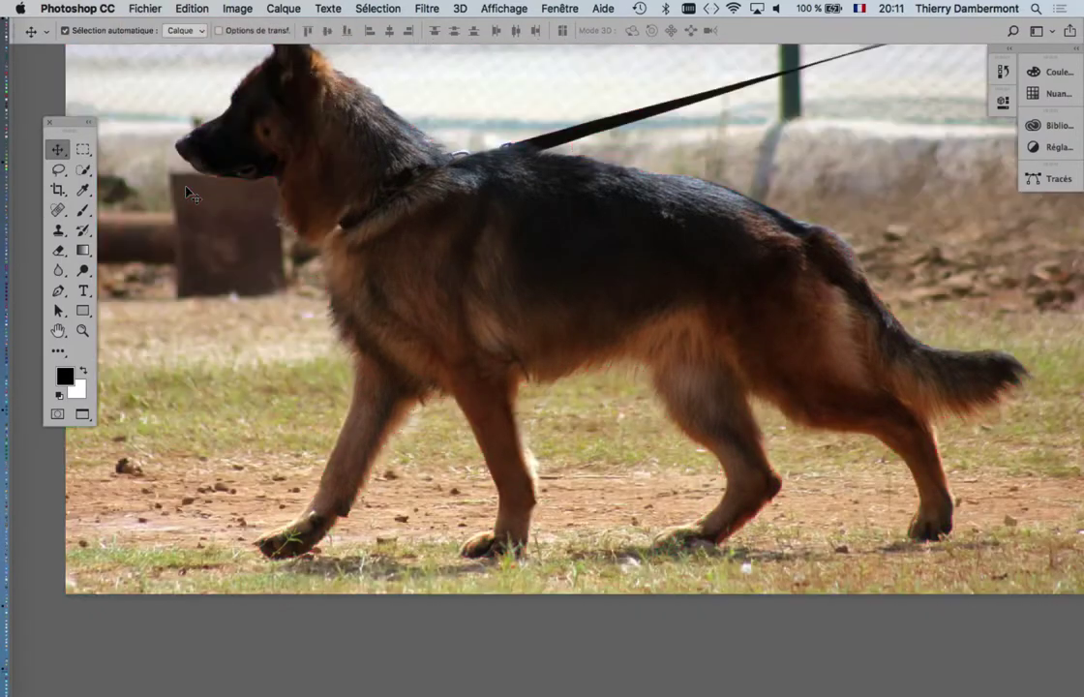
pyautogui.click(375, 8)
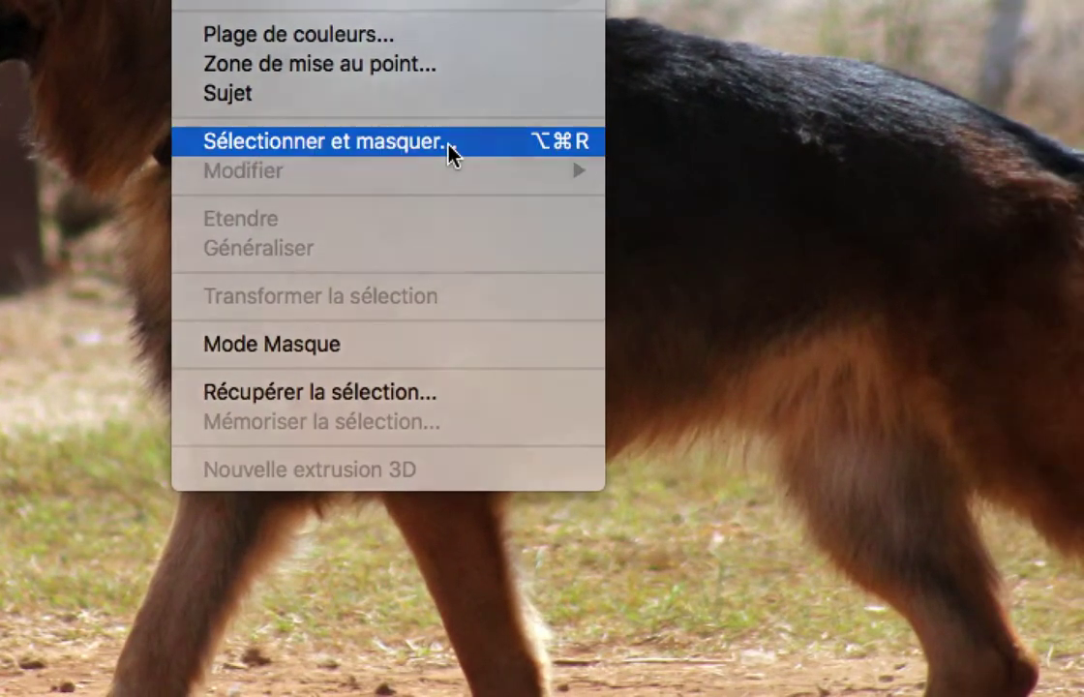
pyautogui.click(448, 145)
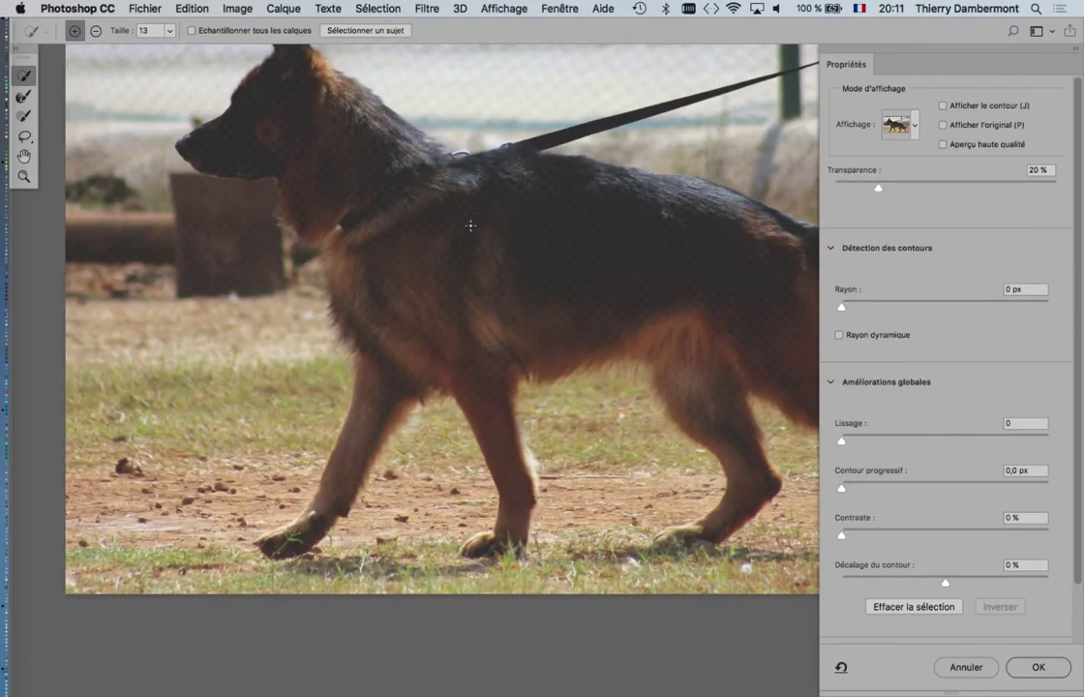
# Brush in the dog's forehead, muzzle and neck with a 73 px brush; set transparency to 68 %.
pyautogui.moveTo(454, 202); pyautogui.dragTo(358, 274)
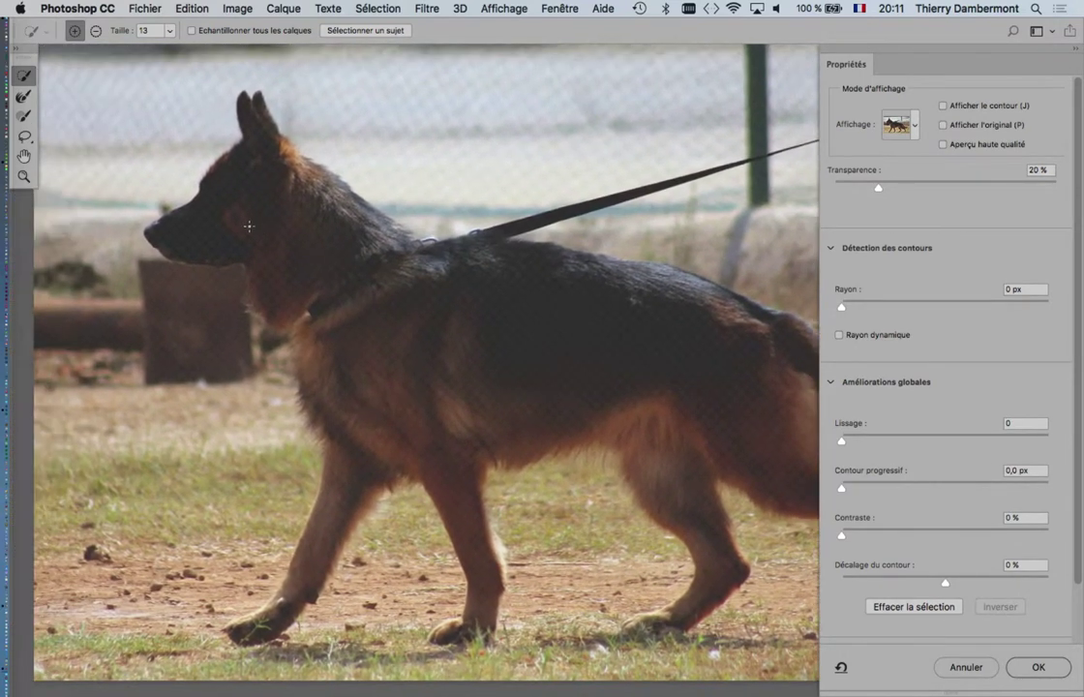
pyautogui.scroll(3, 249, 225)
pyautogui.moveTo(285, 224); pyautogui.dragTo(343, 263)
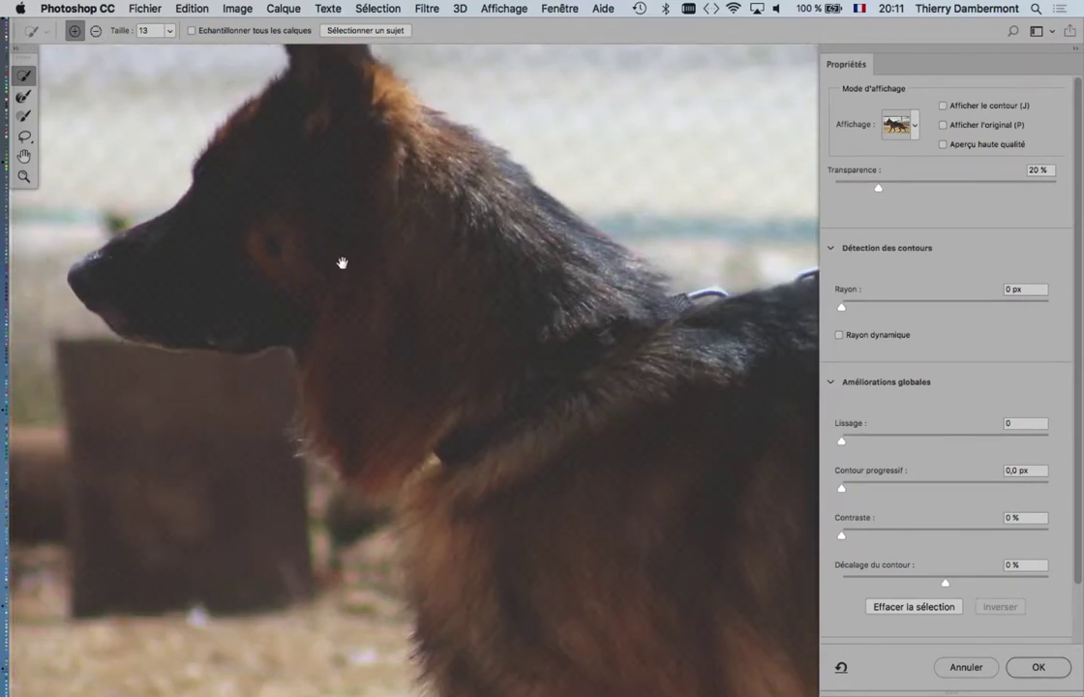
pyautogui.moveTo(501, 192); pyautogui.dragTo(506, 315)
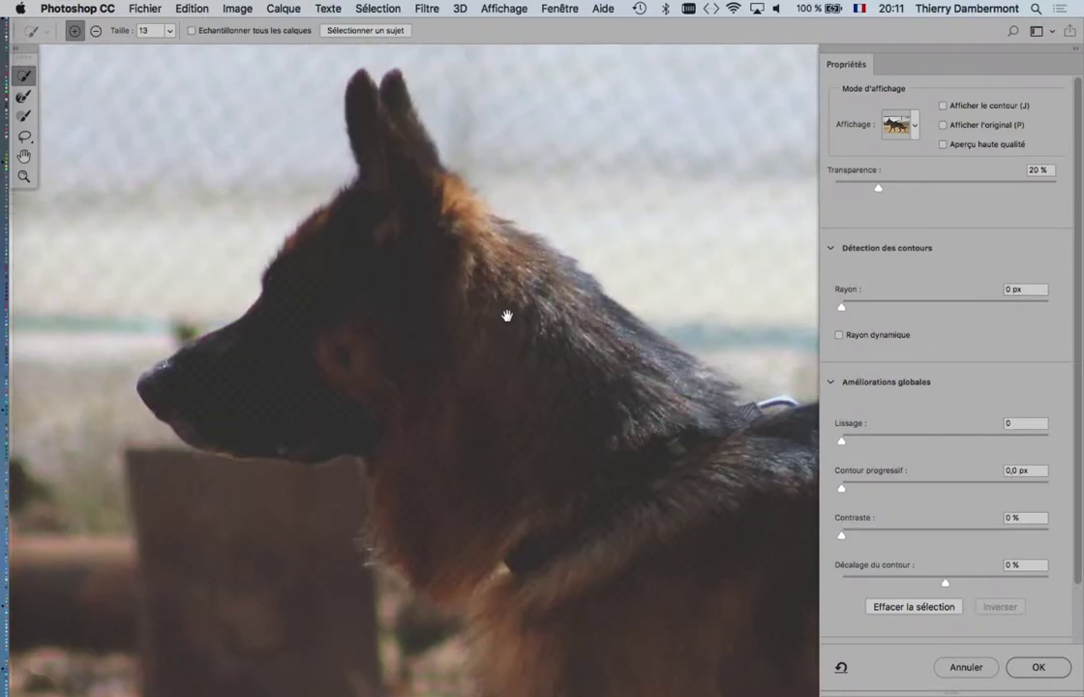
pyautogui.moveTo(341, 325); pyautogui.dragTo(356, 331)
pyautogui.moveTo(292, 304)
pyautogui.mouseDown()
pyautogui.moveTo(368, 213)
pyautogui.moveTo(460, 246)
pyautogui.mouseUp()
pyautogui.moveTo(505, 283); pyautogui.dragTo(344, 395)
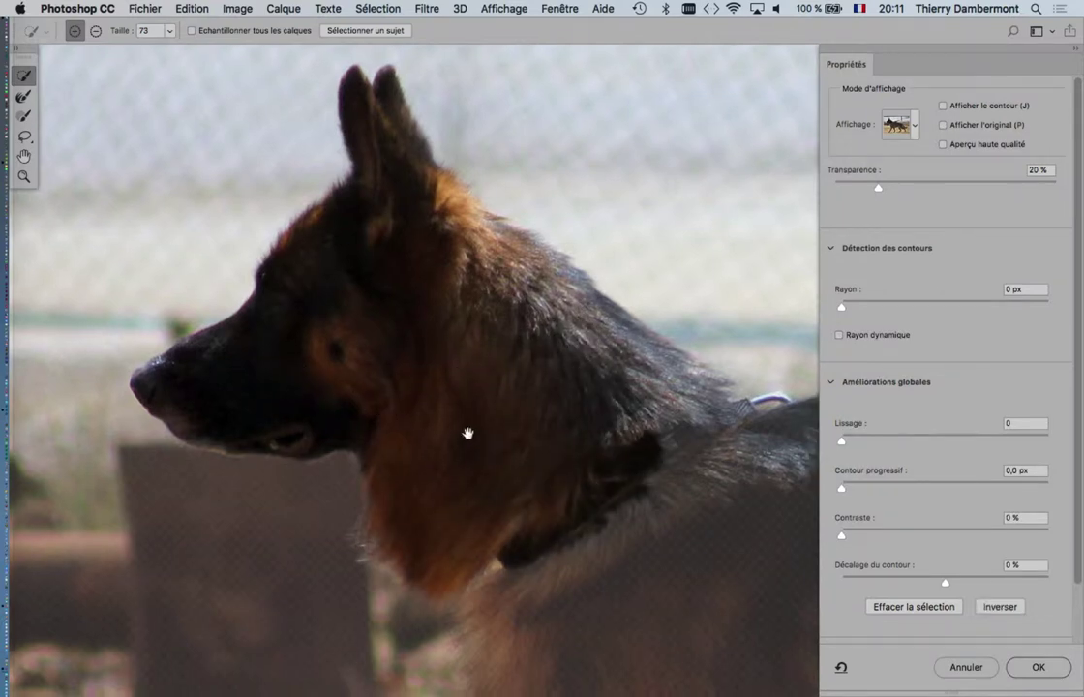
pyautogui.scroll(5, 249, 253)
pyautogui.scroll(-5, 298, 328)
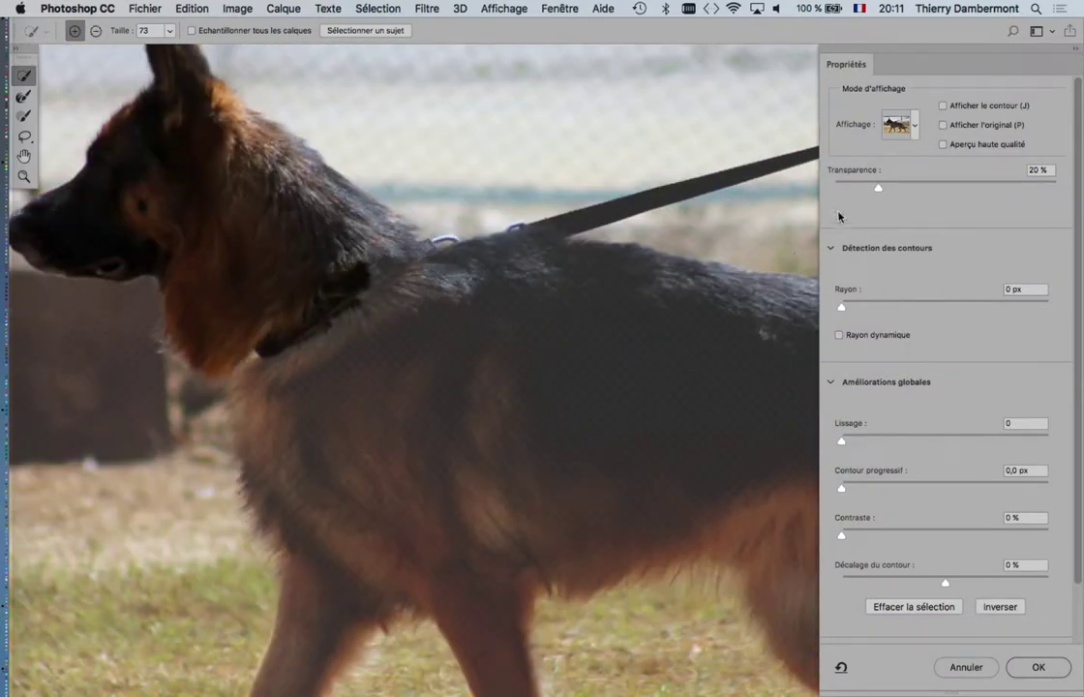
pyautogui.moveTo(877, 187)
pyautogui.mouseDown()
pyautogui.moveTo(851, 187)
pyautogui.moveTo(985, 188)
pyautogui.mouseUp()
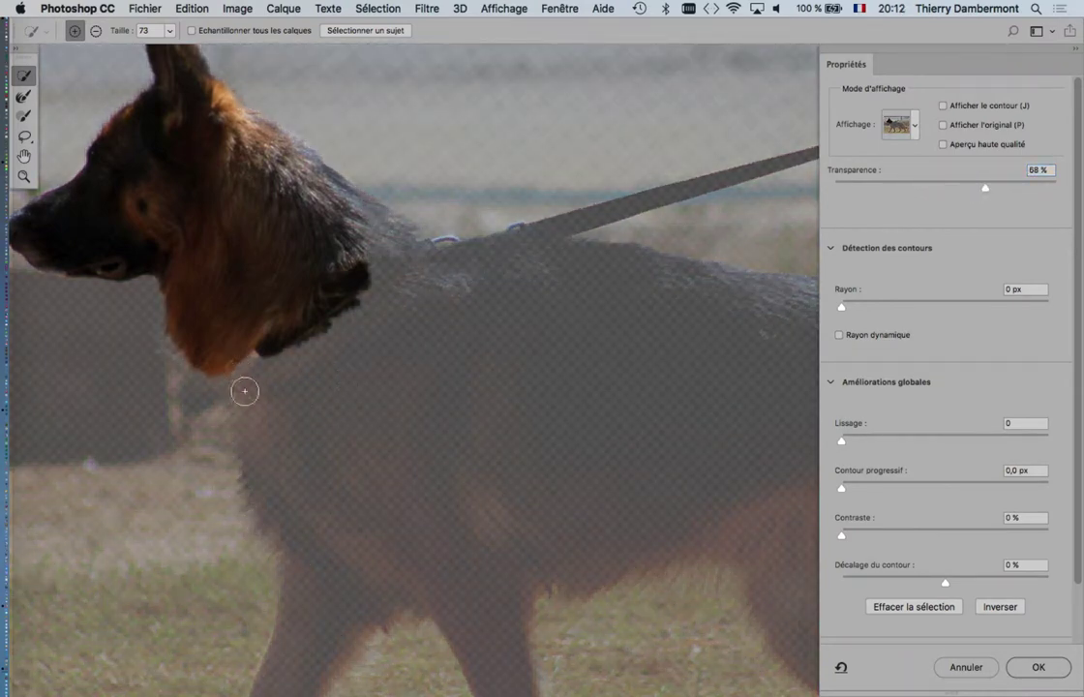
# Brush the dog's chest, shoulder fur and front leg into the selection.
pyautogui.moveTo(241, 389)
pyautogui.mouseDown()
pyautogui.moveTo(278, 503)
pyautogui.moveTo(310, 542)
pyautogui.moveTo(305, 397)
pyautogui.moveTo(358, 308)
pyautogui.moveTo(363, 238)
pyautogui.mouseUp()
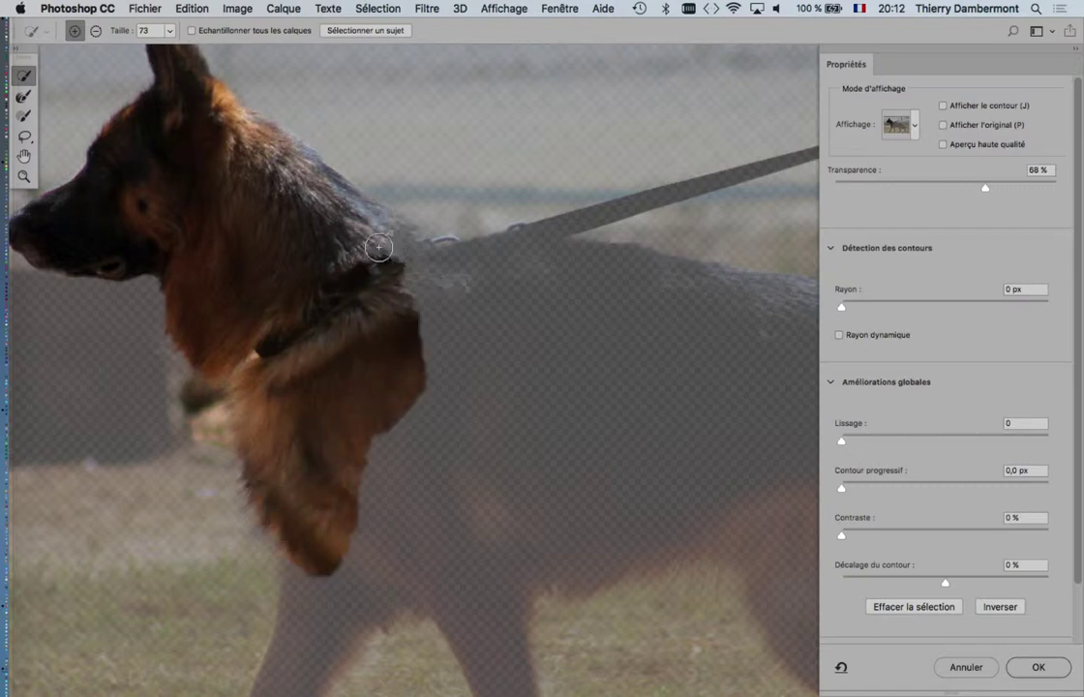
pyautogui.moveTo(486, 273)
pyautogui.mouseDown()
pyautogui.moveTo(641, 288)
pyautogui.moveTo(732, 317)
pyautogui.mouseUp()
pyautogui.scroll(-5, 329, 387)
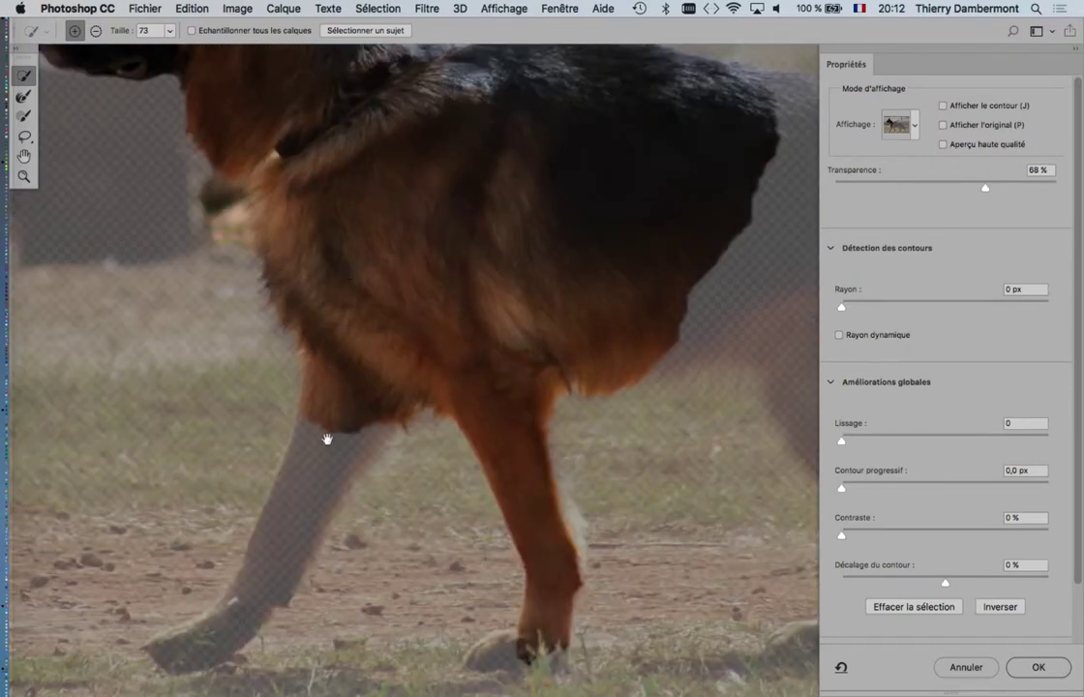
pyautogui.scroll(-2, 326, 440)
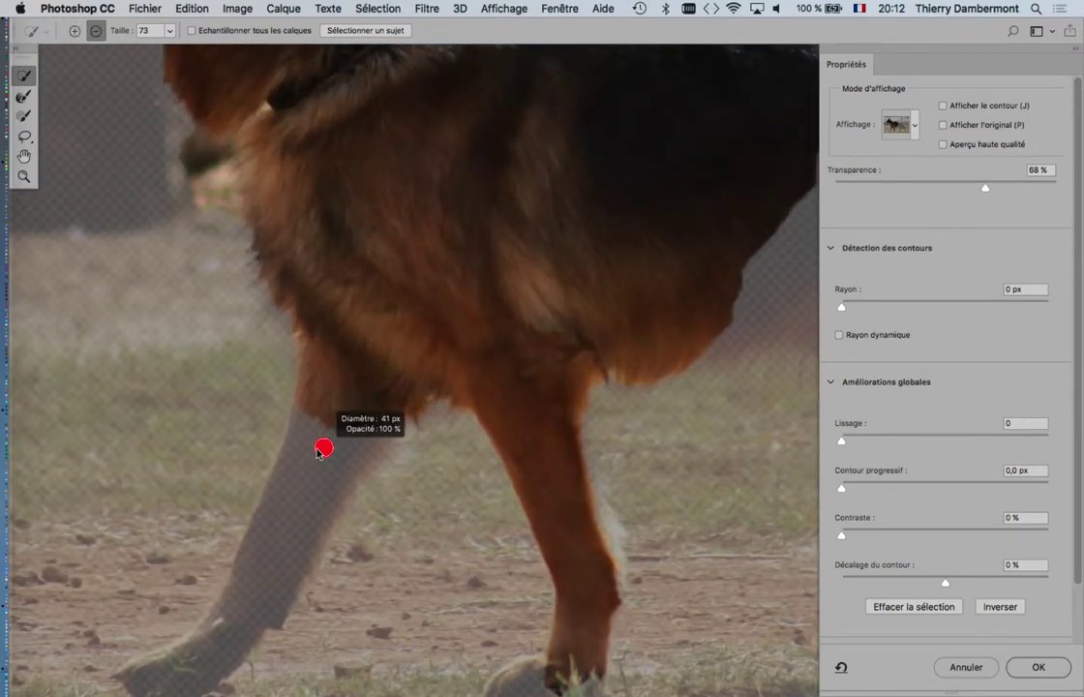
pyautogui.moveTo(319, 450); pyautogui.dragTo(294, 506)
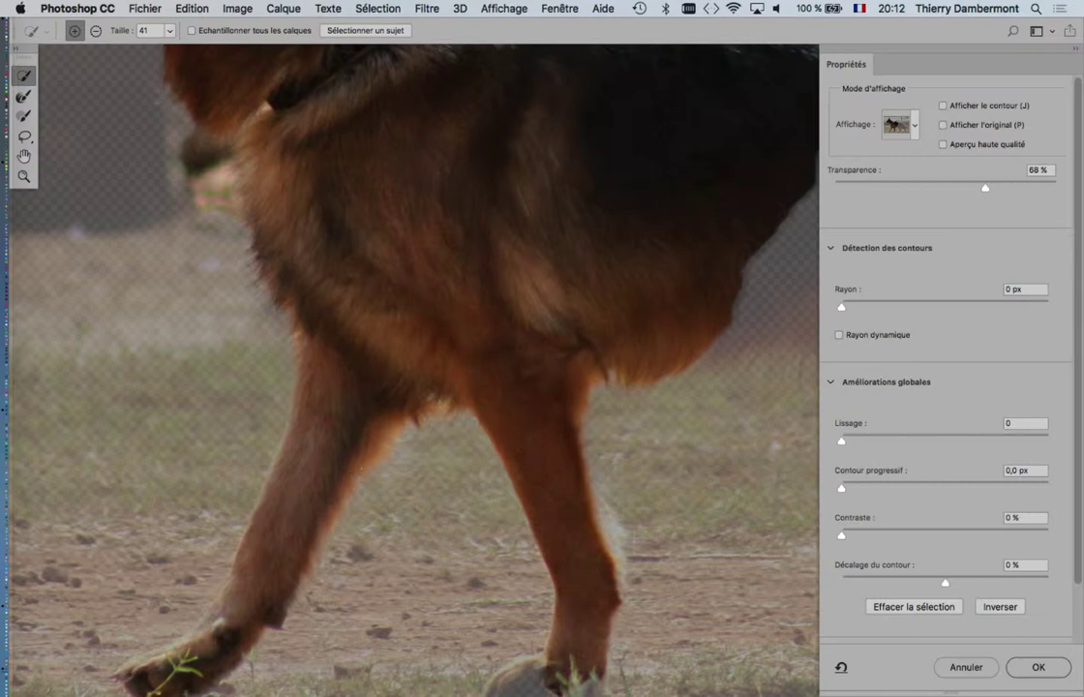
# Add the back and hindquarters to the selection and set overlay transparency to 100 %.
pyautogui.scroll(-2, 519, 393)
pyautogui.scroll(-3, 519, 394)
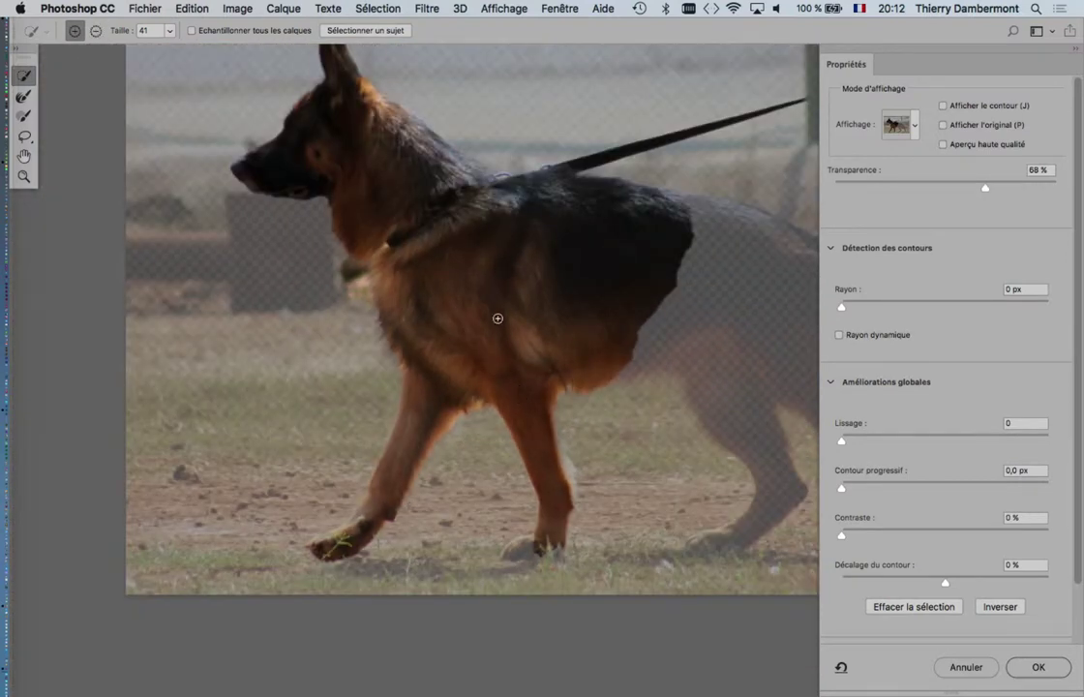
pyautogui.scroll(3, 377, 324)
pyautogui.scroll(2, 387, 314)
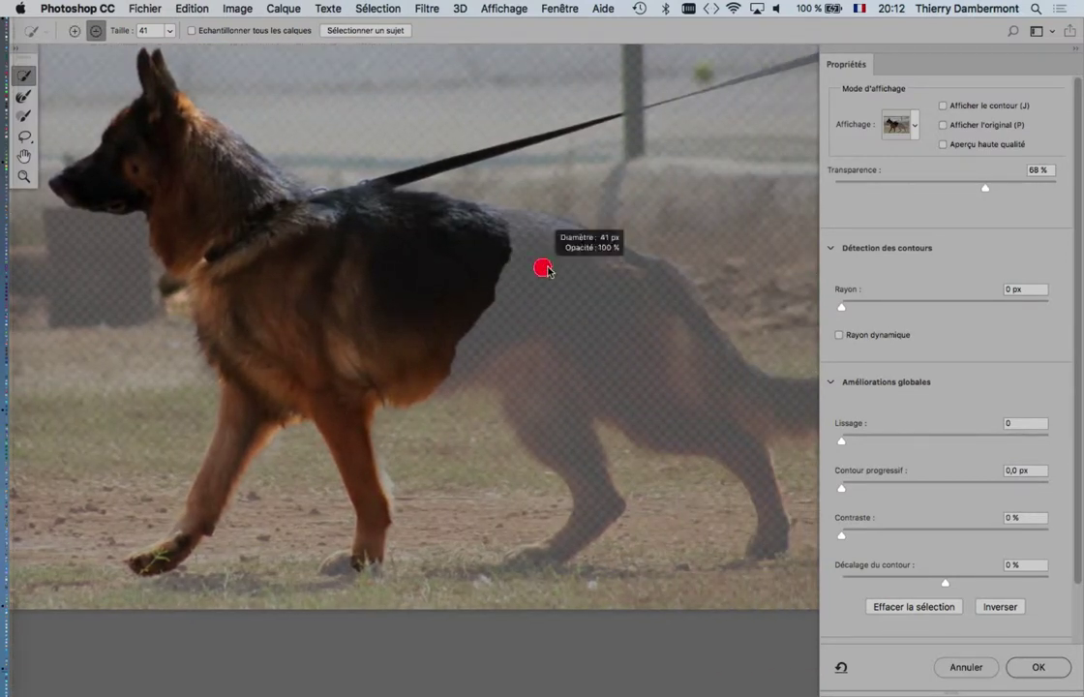
pyautogui.moveTo(561, 260)
pyautogui.mouseDown()
pyautogui.moveTo(637, 292)
pyautogui.moveTo(668, 344)
pyautogui.mouseUp()
pyautogui.press('alt')
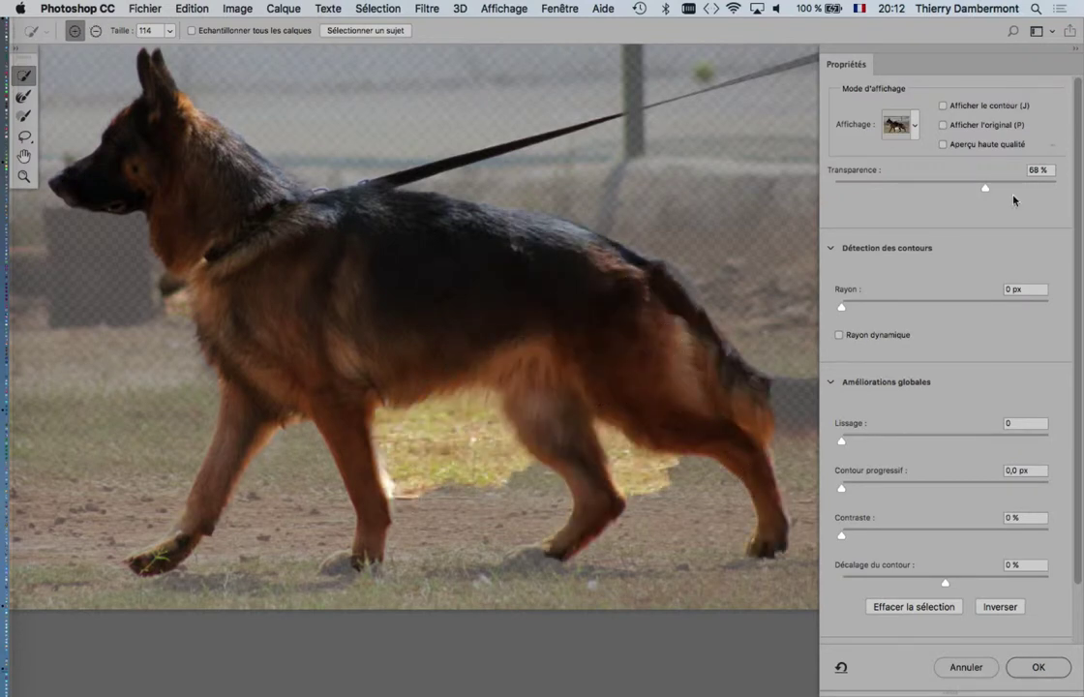
pyautogui.moveTo(1014, 187)
pyautogui.mouseDown()
pyautogui.moveTo(1055, 187)
pyautogui.moveTo(941, 189)
pyautogui.moveTo(1057, 189)
pyautogui.mouseUp()
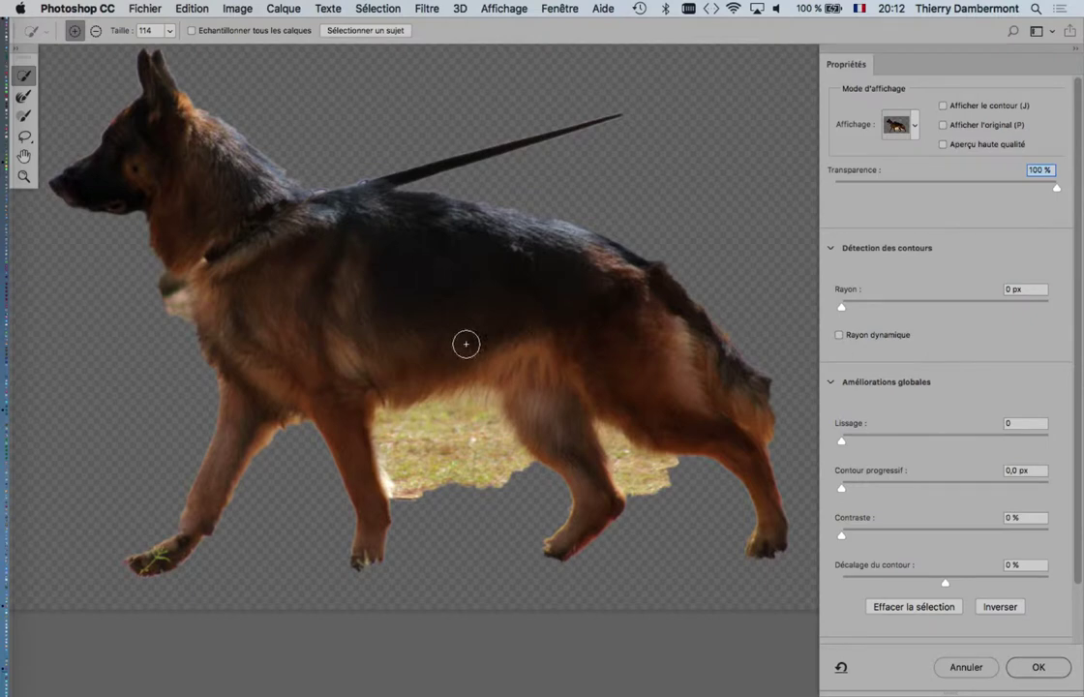
# Alt-brush away the grass patch and leftover strands between the dog's legs.
pyautogui.press('alt')
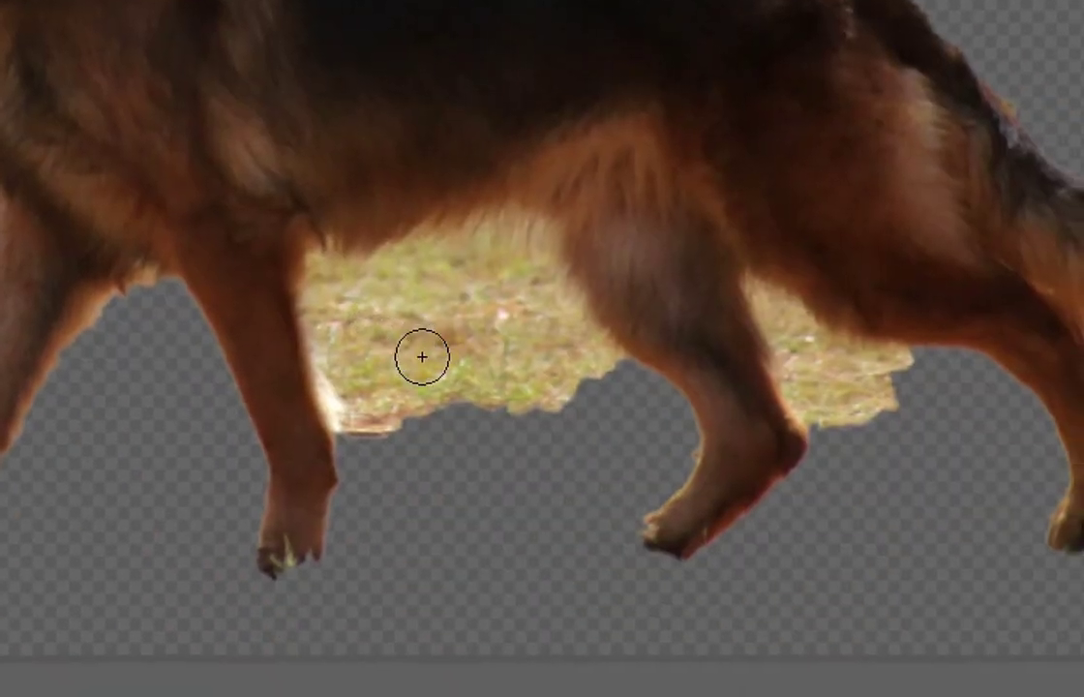
pyautogui.keyDown('ctrl'); pyautogui.keyDown('alt'); pyautogui.click(423, 361); pyautogui.keyUp('alt'); pyautogui.keyUp('ctrl')
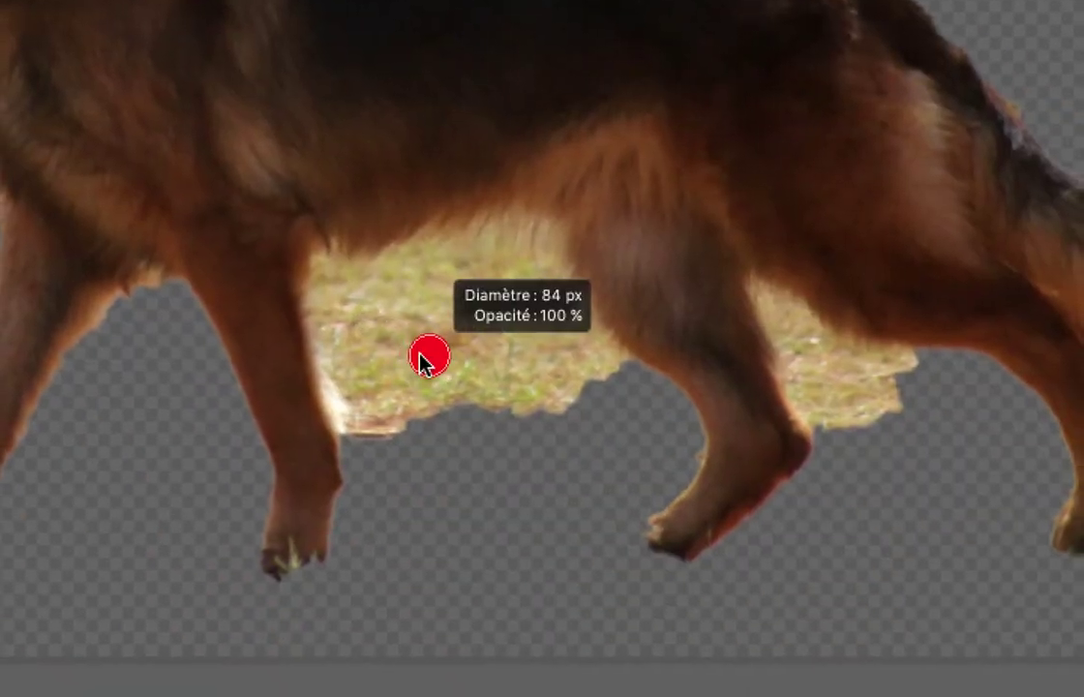
pyautogui.moveTo(422, 354)
pyautogui.mouseDown()
pyautogui.moveTo(431, 327)
pyautogui.moveTo(387, 331)
pyautogui.moveTo(456, 324)
pyautogui.moveTo(479, 358)
pyautogui.mouseUp()
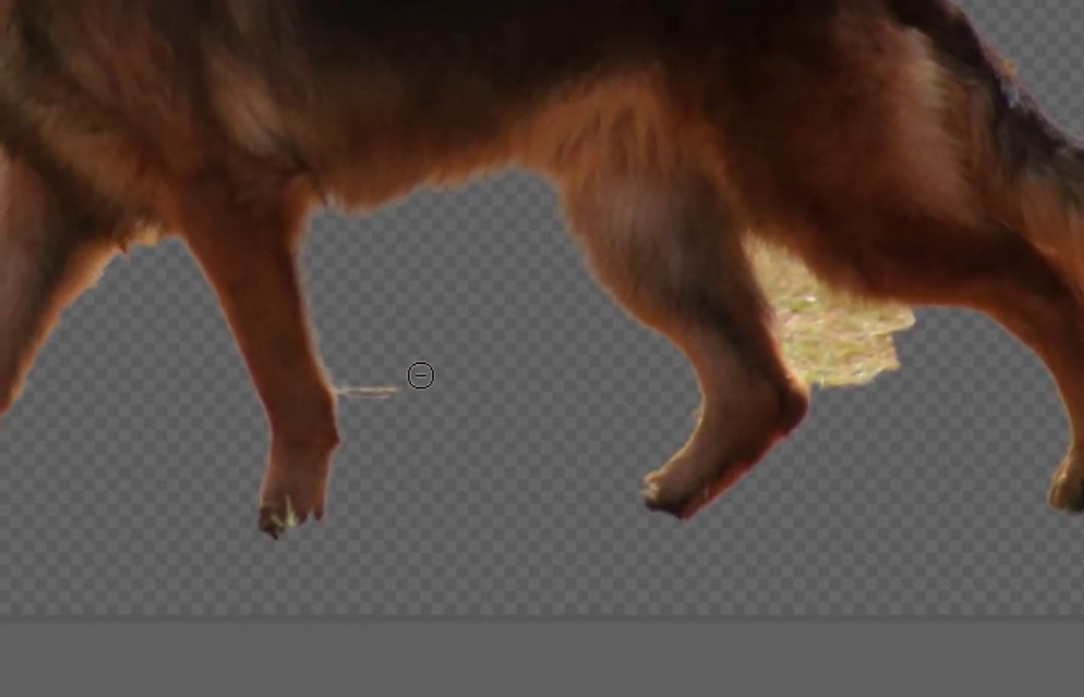
pyautogui.moveTo(418, 375); pyautogui.dragTo(398, 379)
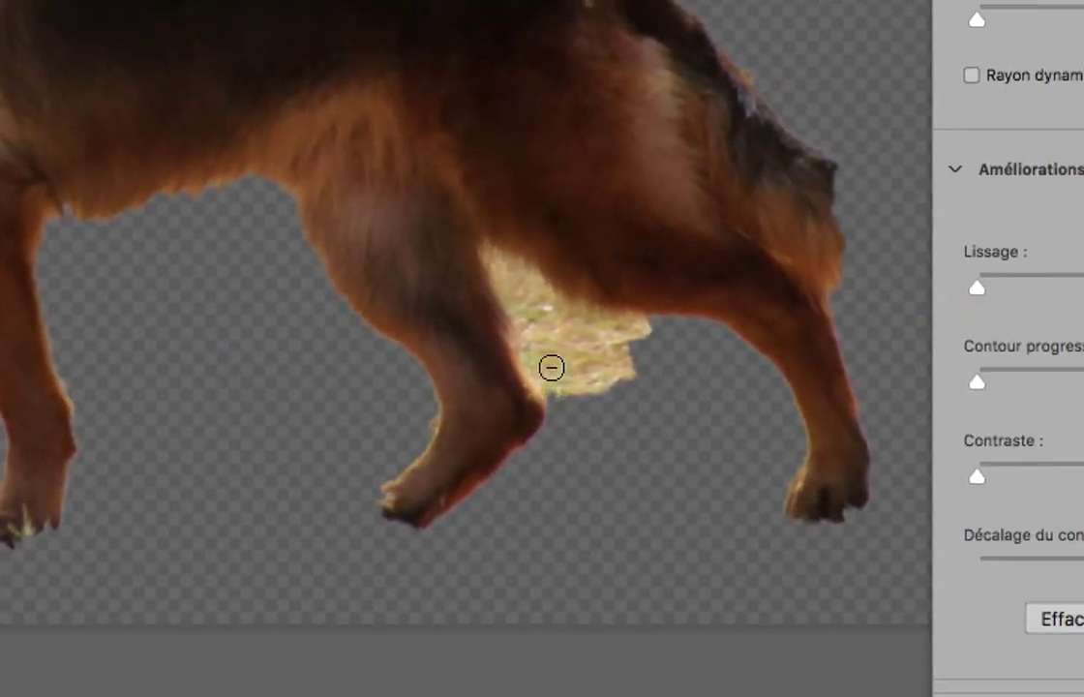
pyautogui.moveTo(551, 368)
pyautogui.mouseDown()
pyautogui.moveTo(541, 346)
pyautogui.moveTo(576, 358)
pyautogui.moveTo(566, 376)
pyautogui.mouseUp()
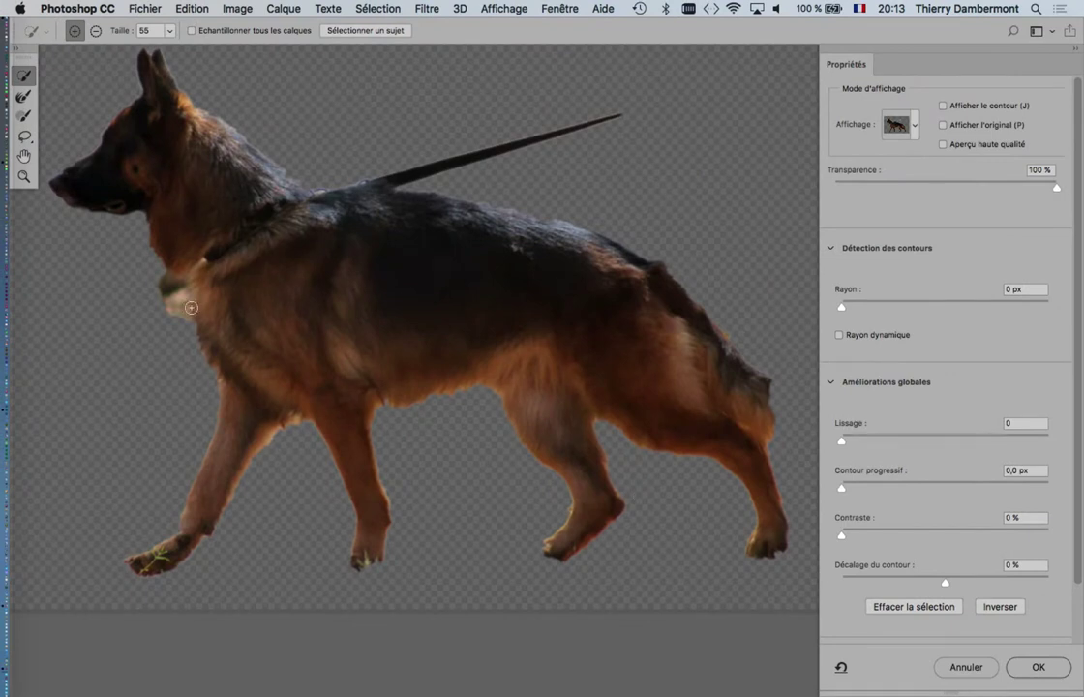
pyautogui.press('alt')
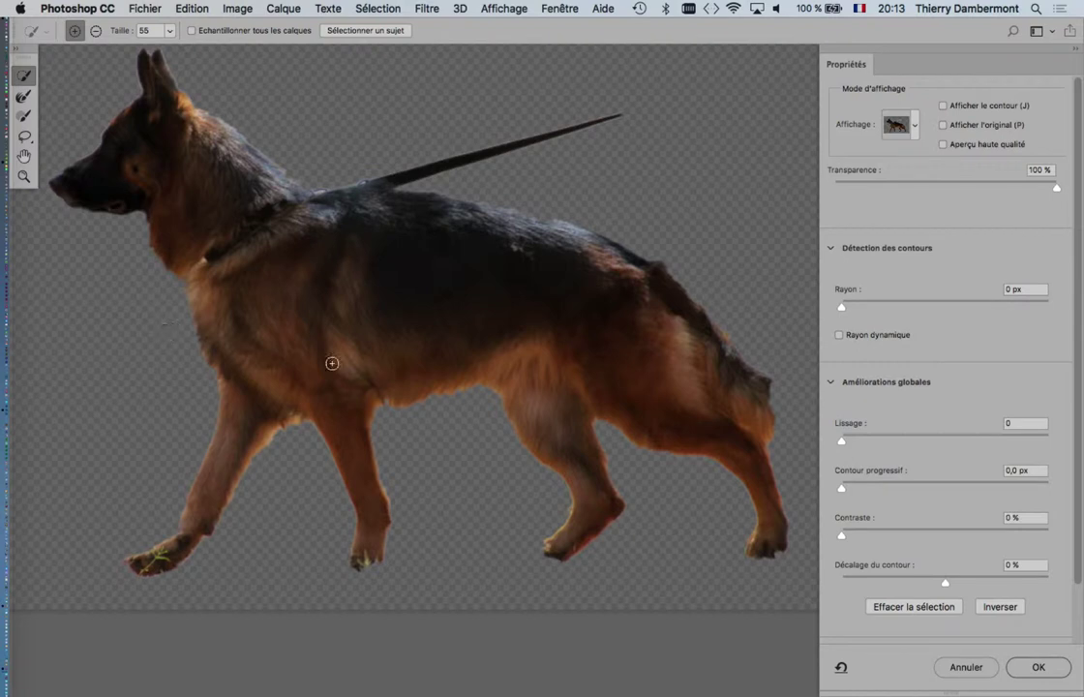
# Apply the refined selection as the layer mask and show the Calques panel.
pyautogui.click(1041, 668)
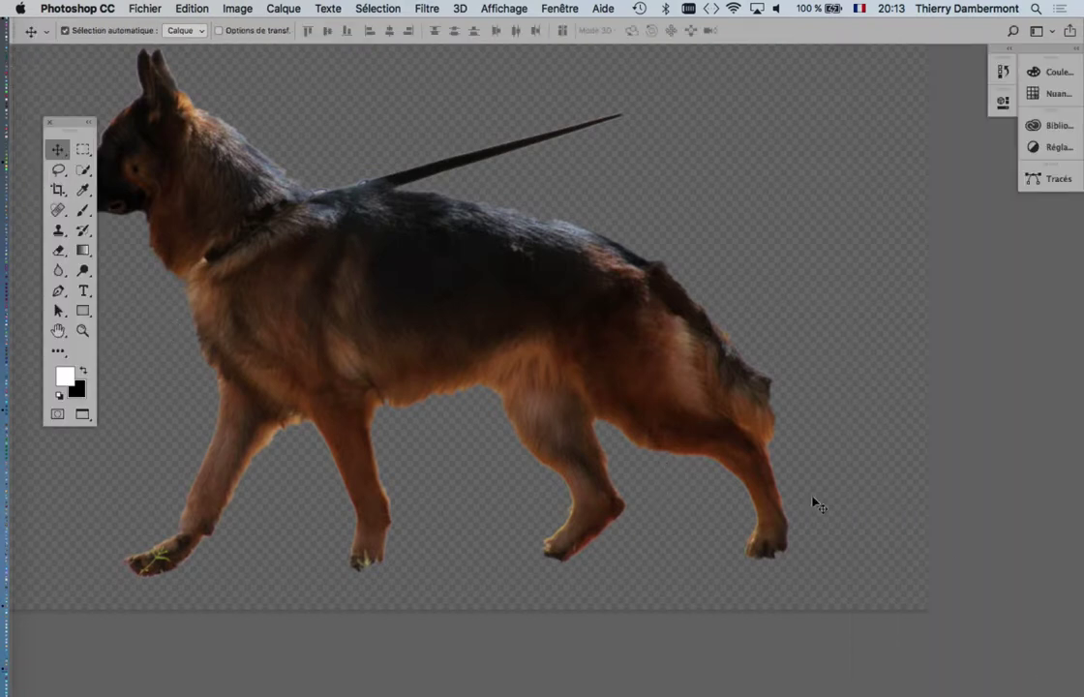
pyautogui.press('x')
pyautogui.click(583, 8)
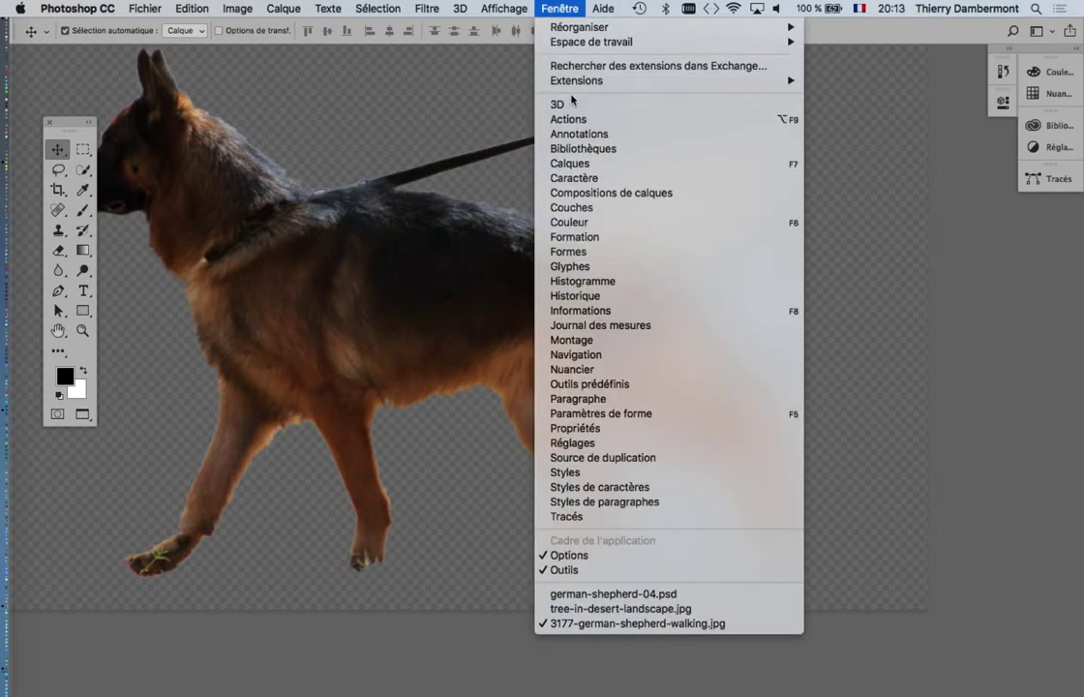
pyautogui.click(586, 162)
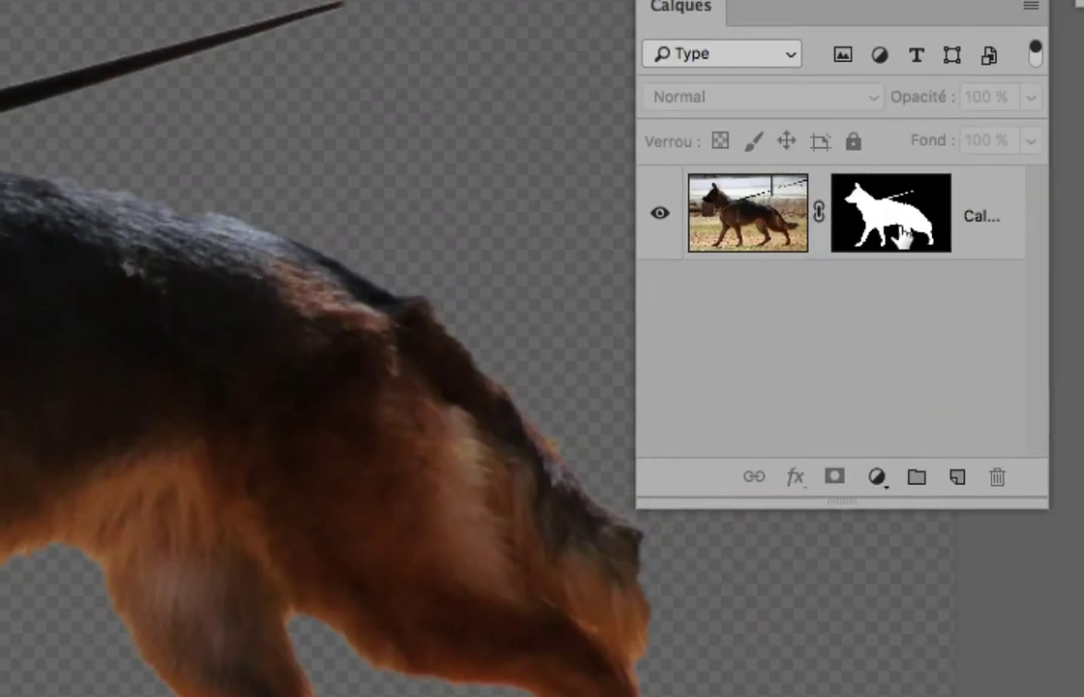
# Toggle the layer mask to compare, leave it disabled, and open the Couches panel.
pyautogui.keyDown('shift'); pyautogui.click(905, 231); pyautogui.keyUp('shift')
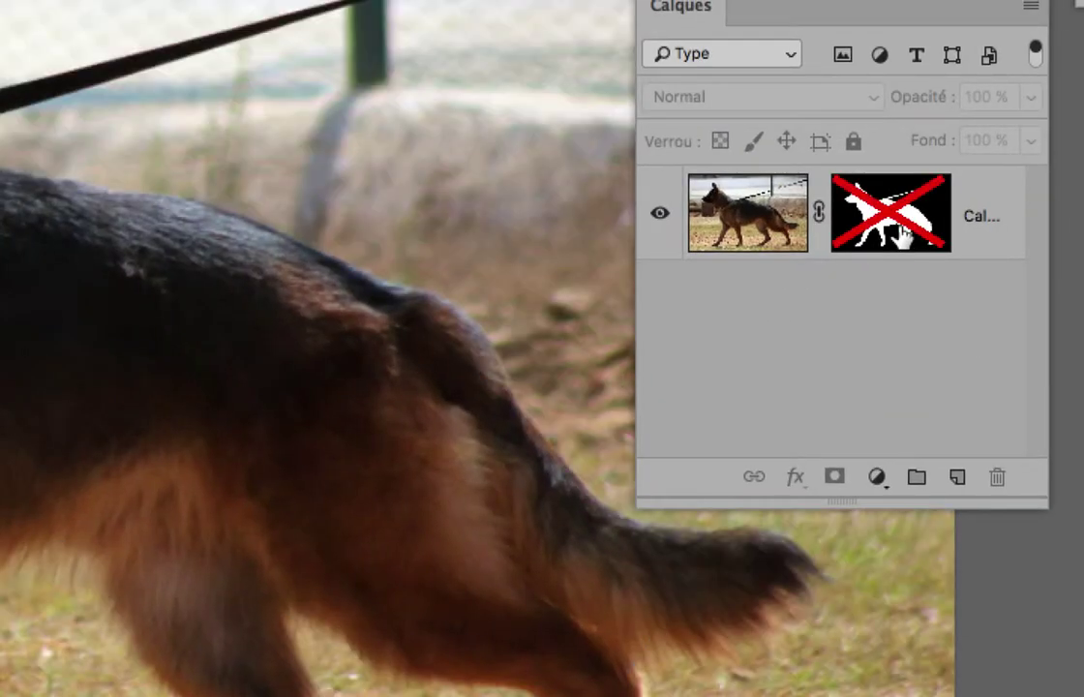
pyautogui.keyDown('shift'); pyautogui.click(902, 231); pyautogui.keyUp('shift')
pyautogui.keyDown('shift'); pyautogui.click(903, 234); pyautogui.keyUp('shift')
pyautogui.keyDown('shift'); pyautogui.click(902, 234); pyautogui.keyUp('shift')
pyautogui.keyDown('shift'); pyautogui.click(903, 234); pyautogui.keyUp('shift')
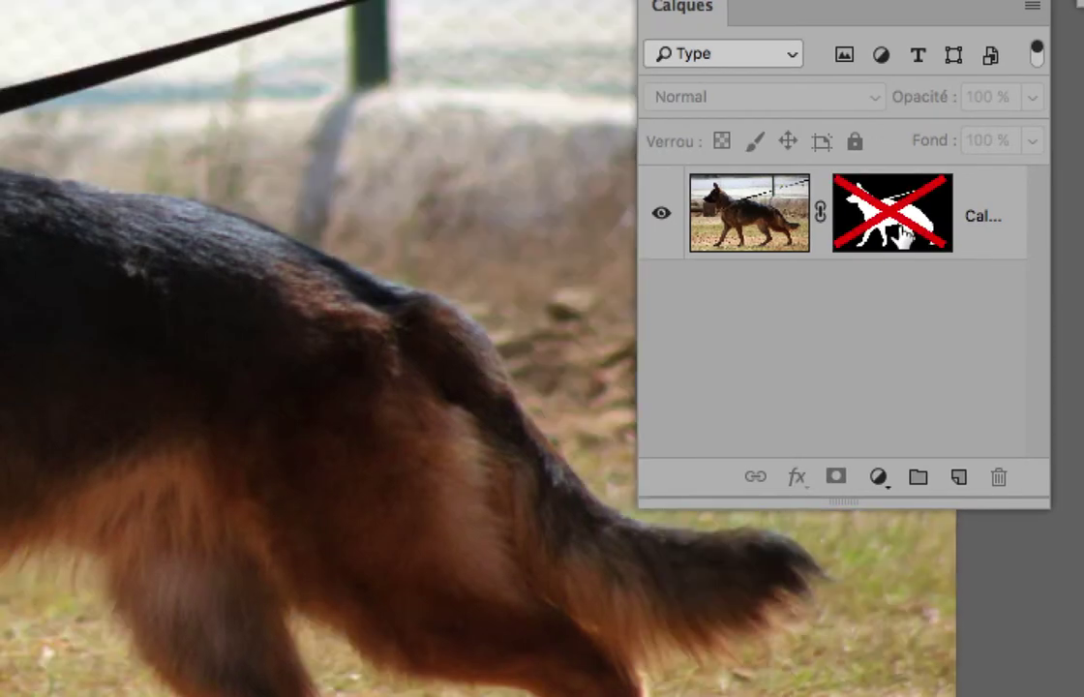
pyautogui.keyDown('shift'); pyautogui.click(900, 234); pyautogui.keyUp('shift')
pyautogui.keyDown('shift'); pyautogui.click(900, 234); pyautogui.keyUp('shift')
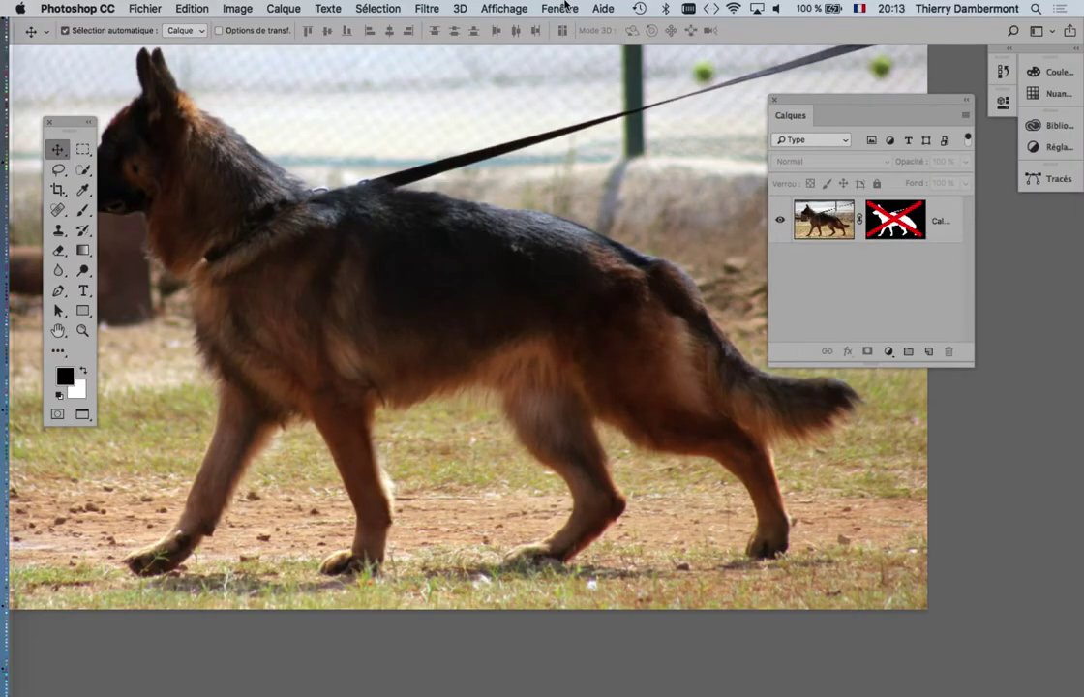
pyautogui.click(561, 8)
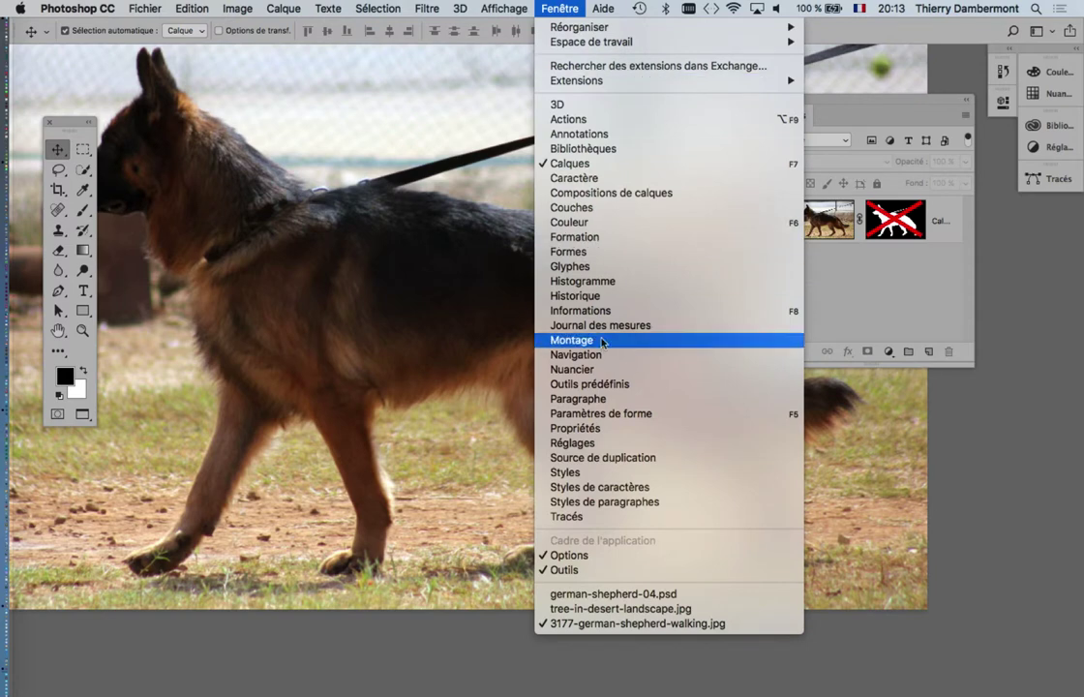
pyautogui.click(582, 209)
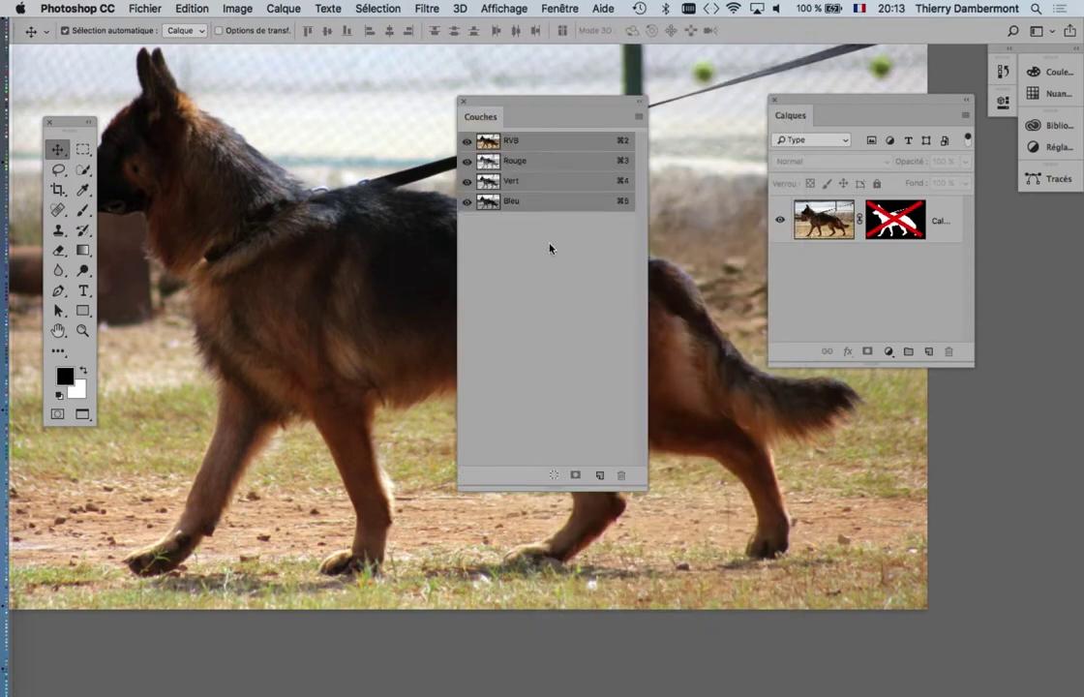
# Turn off the dog's layer mask and show the Calque 0 Masque channel as an overlay.
pyautogui.keyDown('shift'); pyautogui.click(897, 234); pyautogui.keyUp('shift')
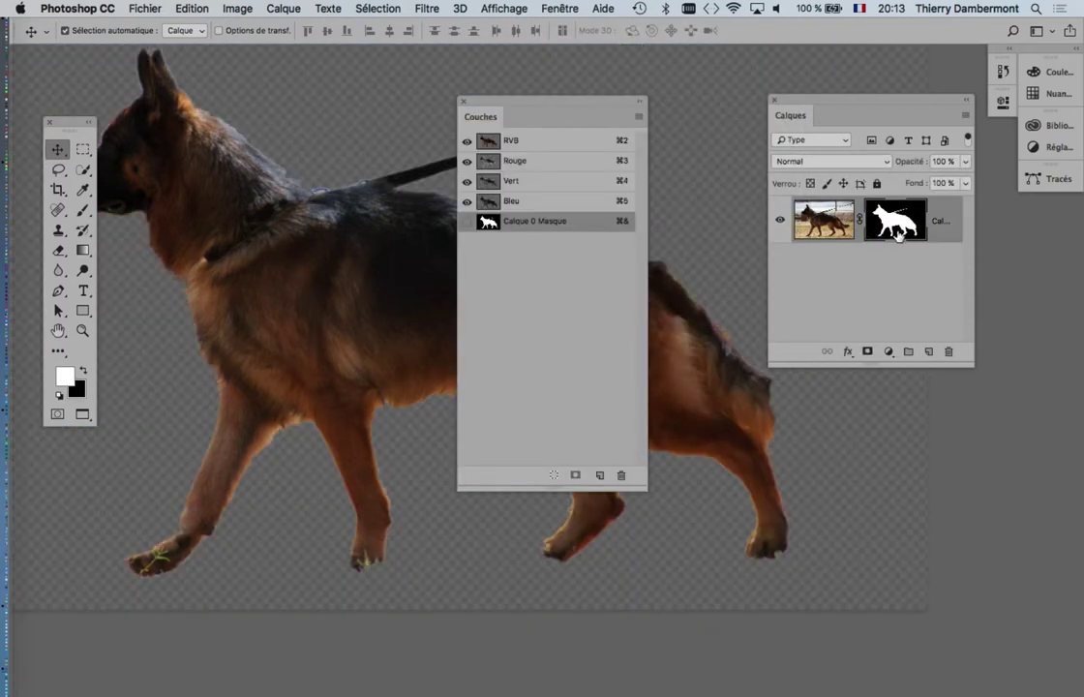
pyautogui.keyDown('shift'); pyautogui.click(587, 228); pyautogui.keyUp('shift')
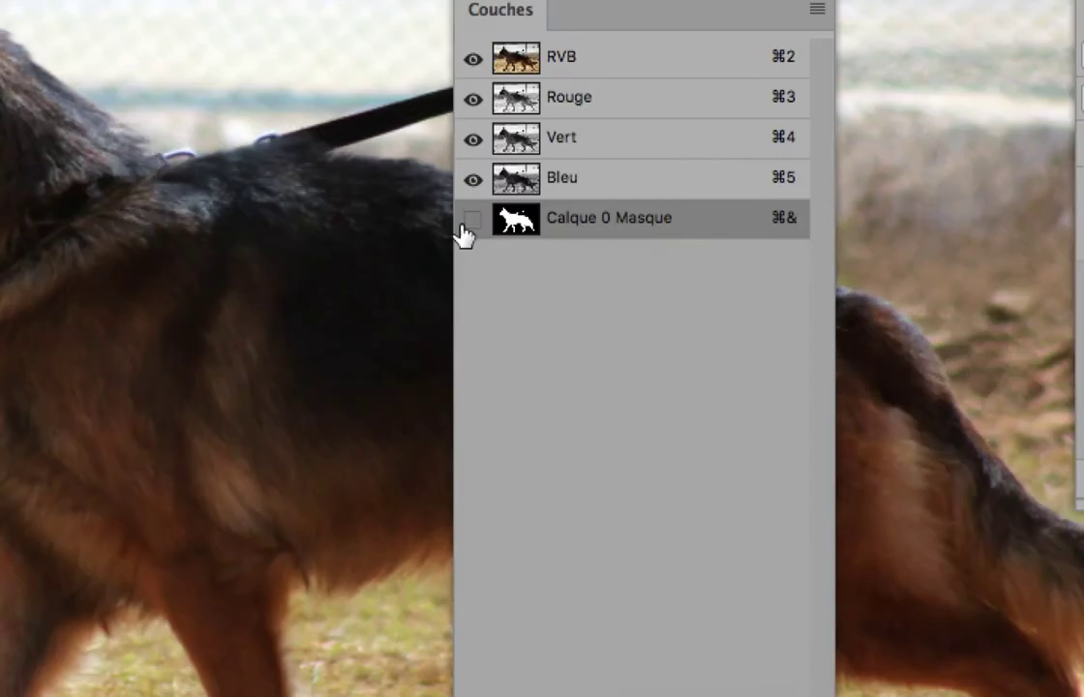
pyautogui.click(467, 222)
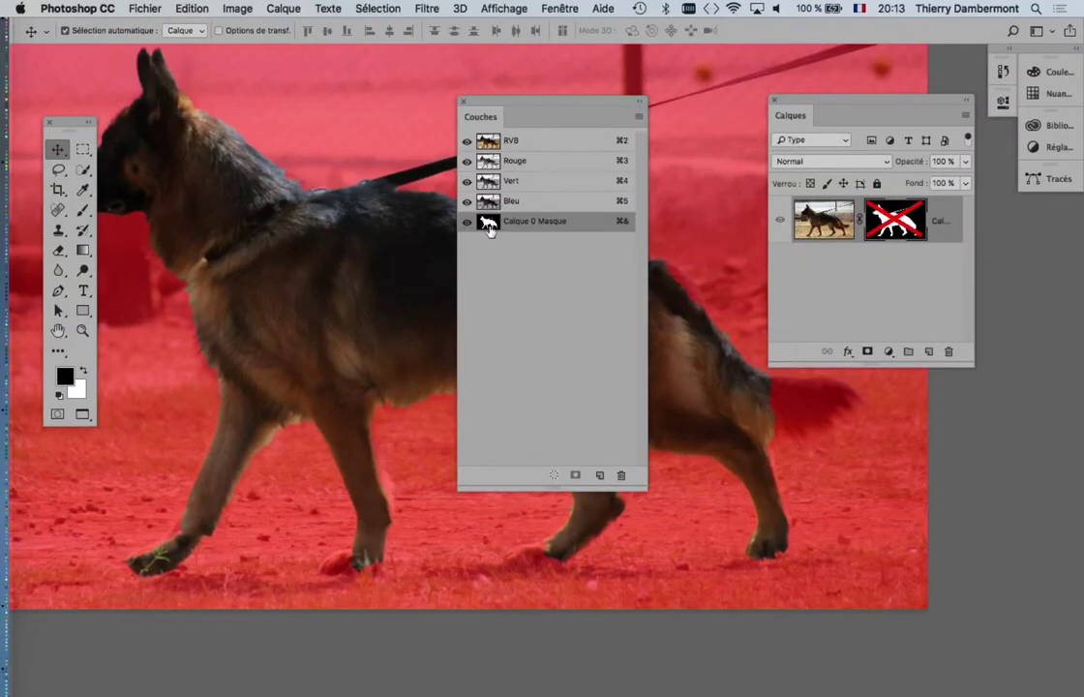
# Set the mask overlay colour to green (00ff36) at 50% opacity.
pyautogui.doubleClick(490, 228)
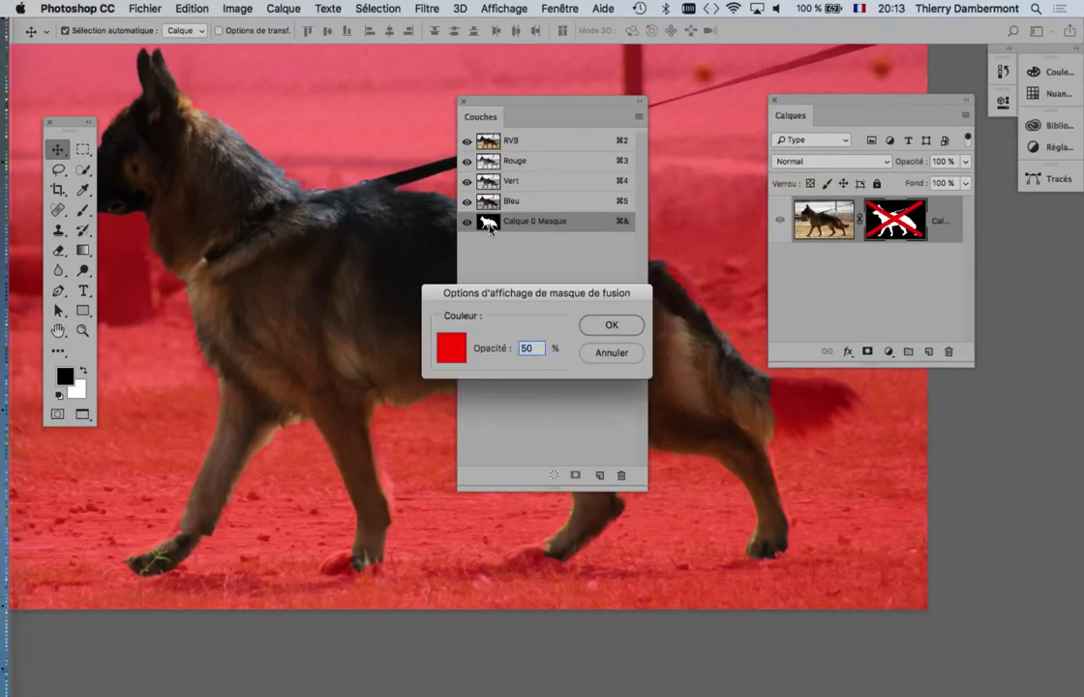
pyautogui.click(451, 349)
pyautogui.moveTo(537, 346); pyautogui.dragTo(537, 360)
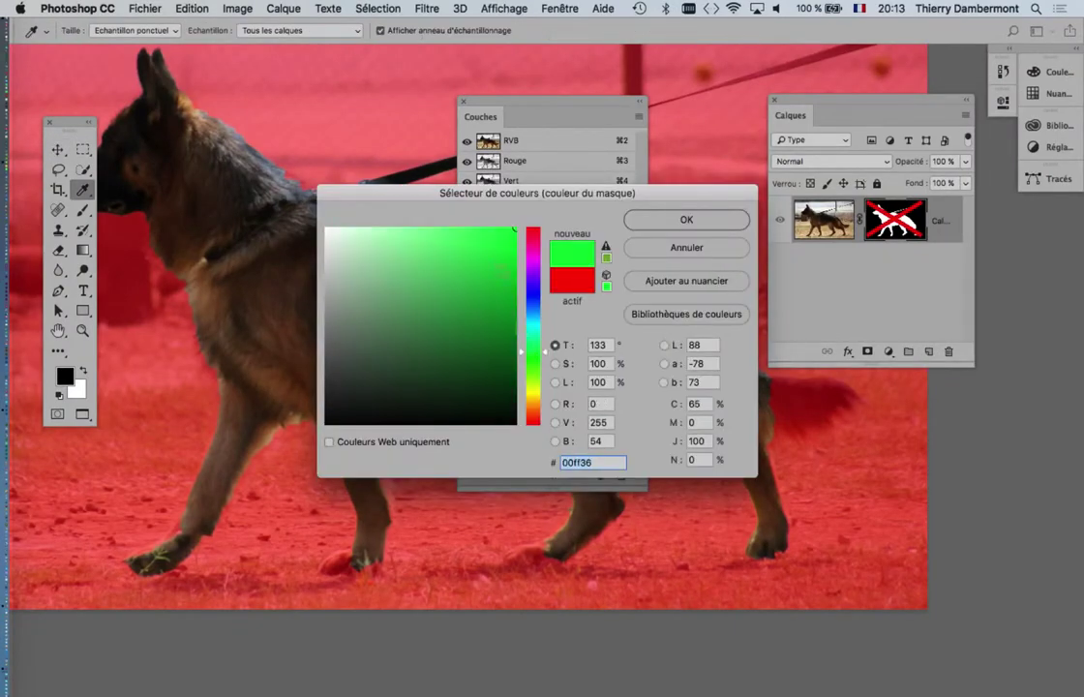
pyautogui.click(678, 221)
pyautogui.click(611, 324)
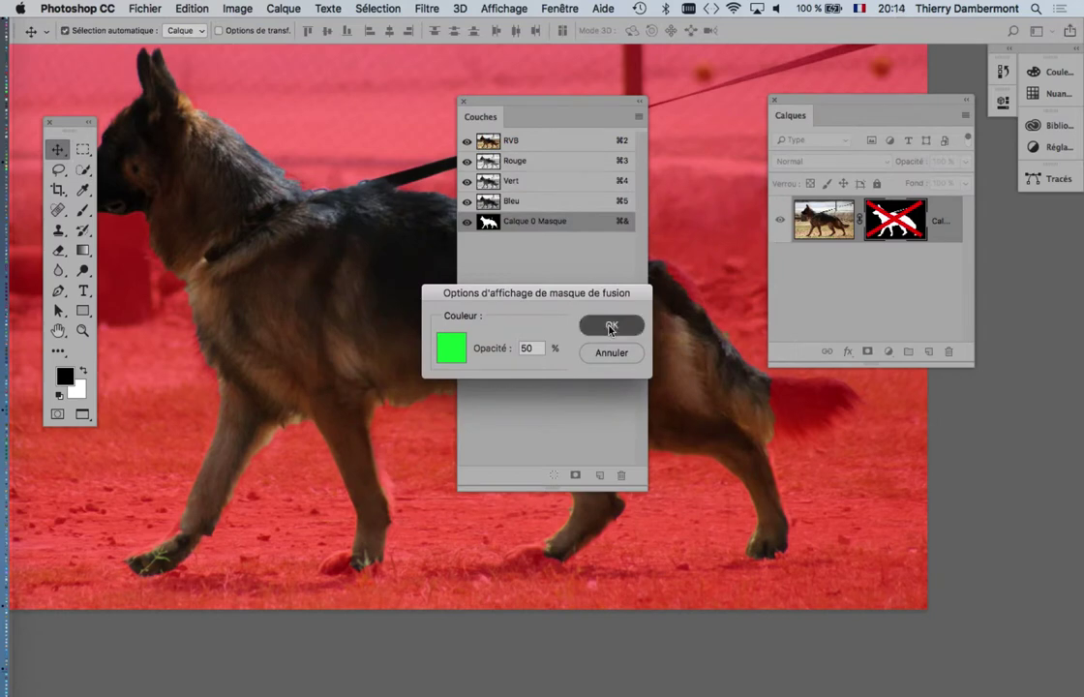
pyautogui.moveTo(542, 100); pyautogui.dragTo(909, 418)
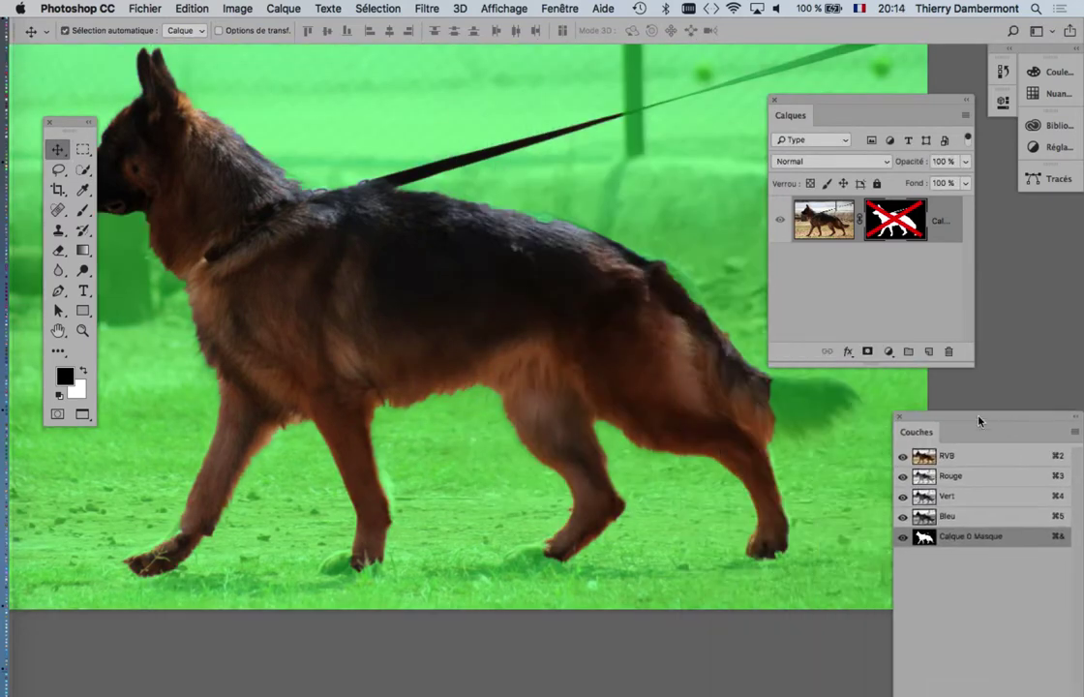
pyautogui.scroll(3, 814, 414)
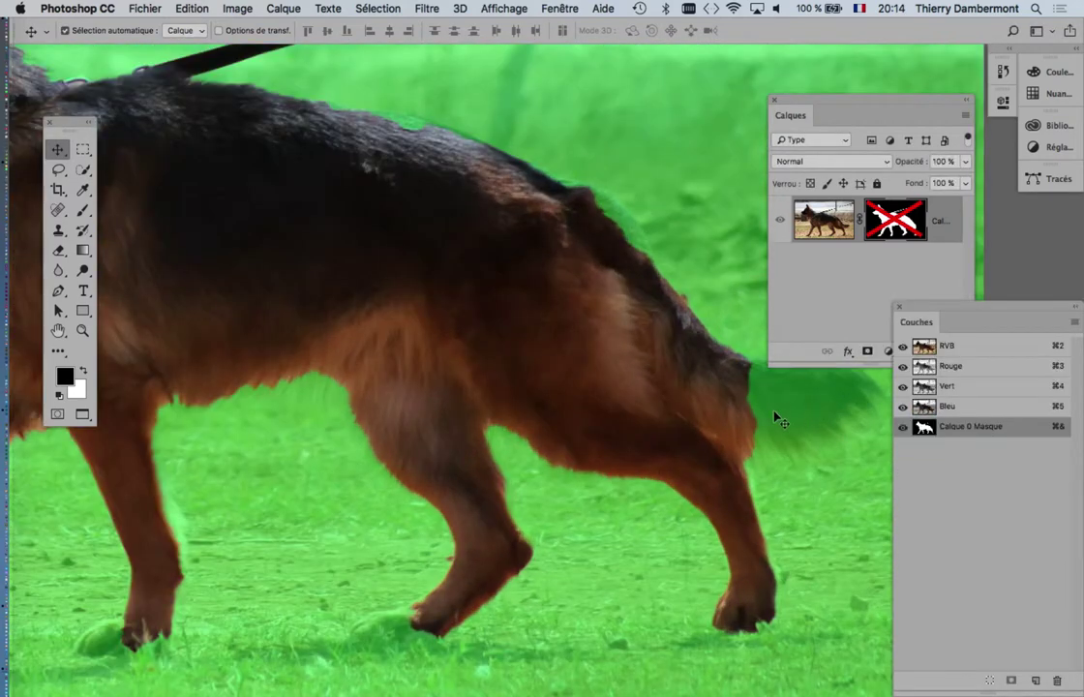
# Paint the dog's tail back into the mask with a white 127 px brush.
pyautogui.moveTo(776, 416); pyautogui.dragTo(633, 427)
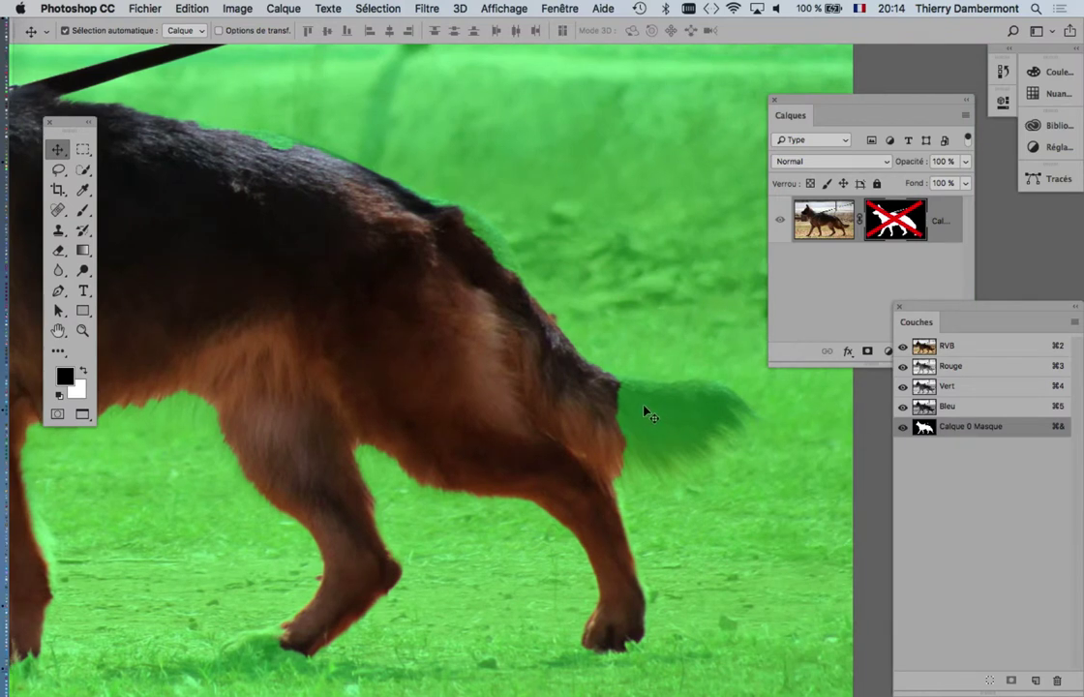
pyautogui.click(85, 209)
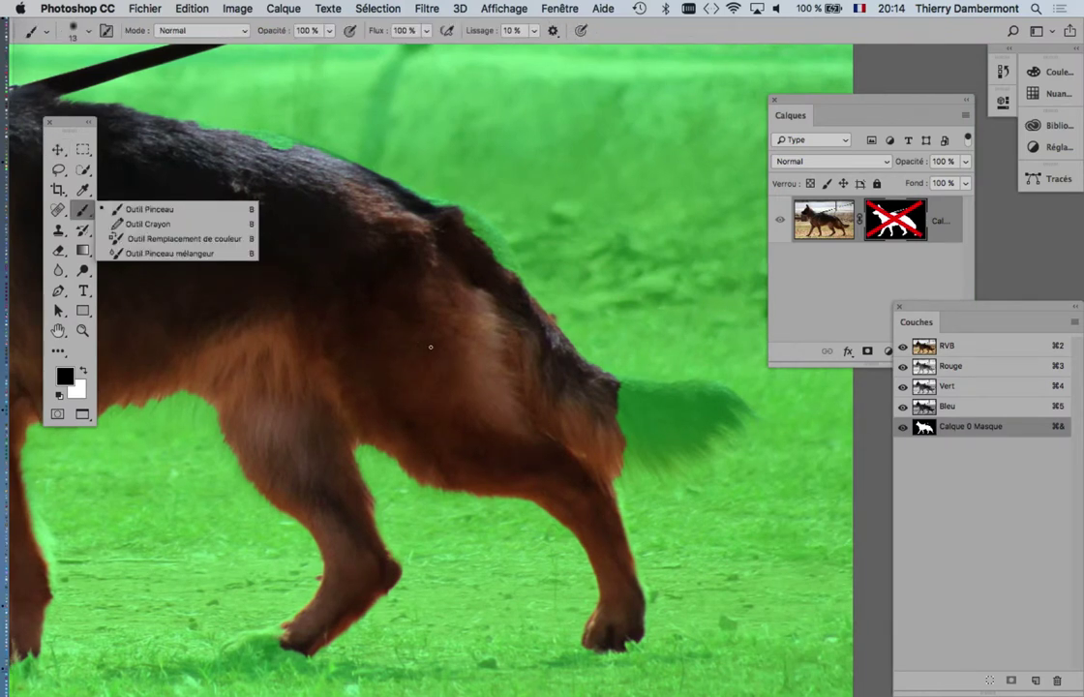
pyautogui.moveTo(450, 352); pyautogui.dragTo(486, 356)
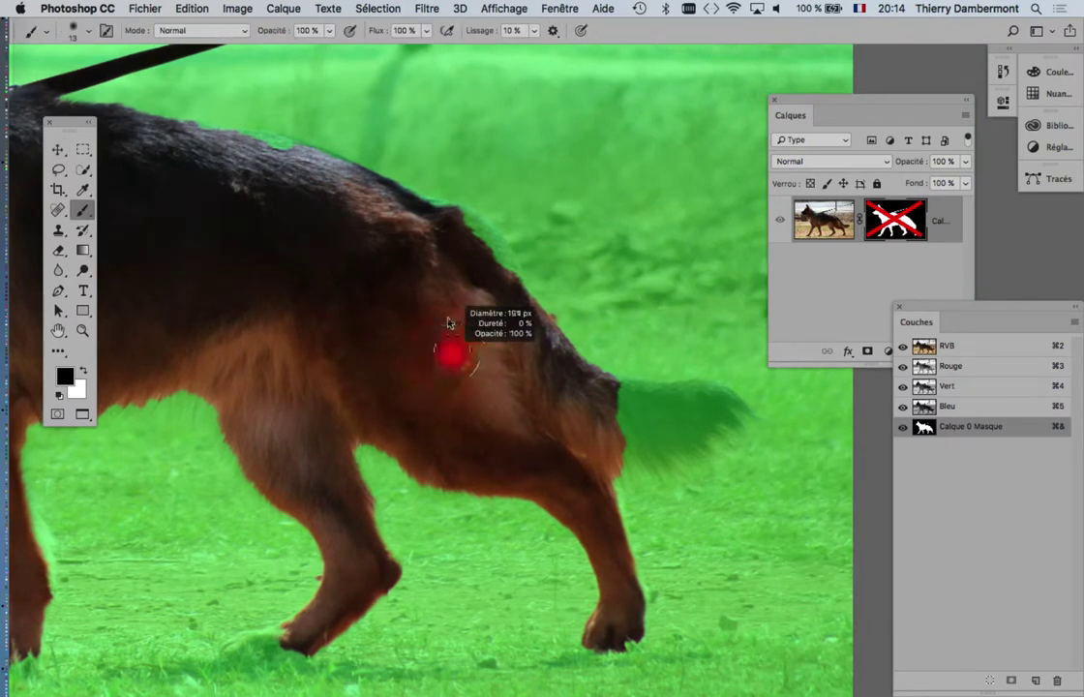
pyautogui.moveTo(469, 313)
pyautogui.mouseDown()
pyautogui.moveTo(460, 317)
pyautogui.moveTo(634, 401)
pyautogui.mouseUp()
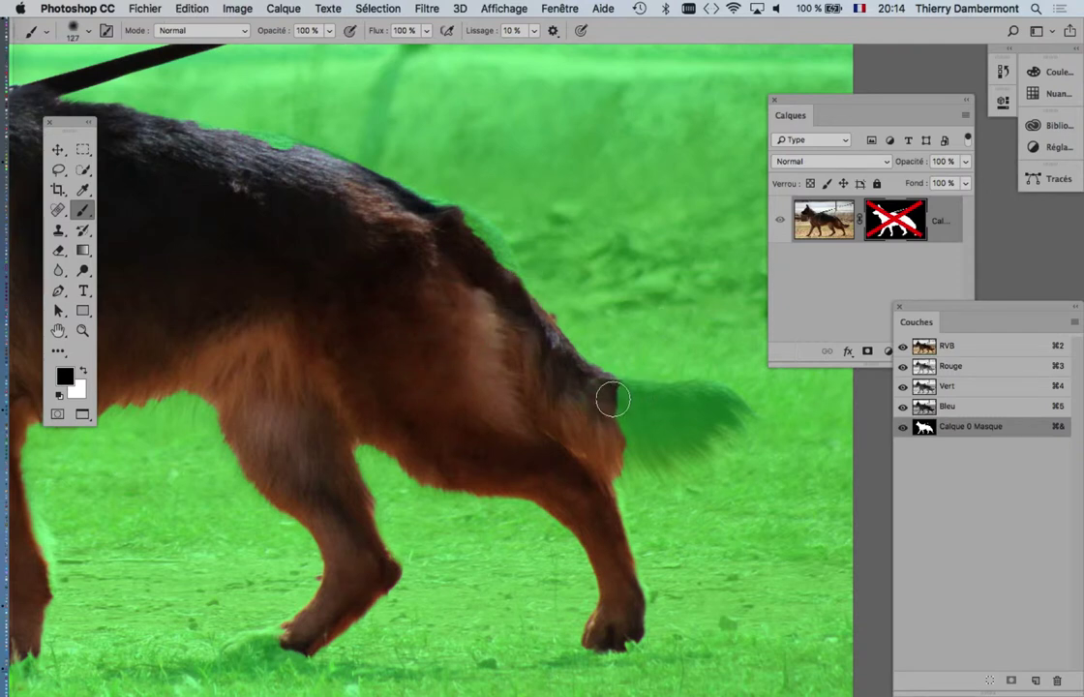
pyautogui.press('x')
pyautogui.moveTo(611, 412)
pyautogui.mouseDown()
pyautogui.moveTo(701, 397)
pyautogui.moveTo(716, 414)
pyautogui.moveTo(662, 430)
pyautogui.moveTo(676, 425)
pyautogui.mouseUp()
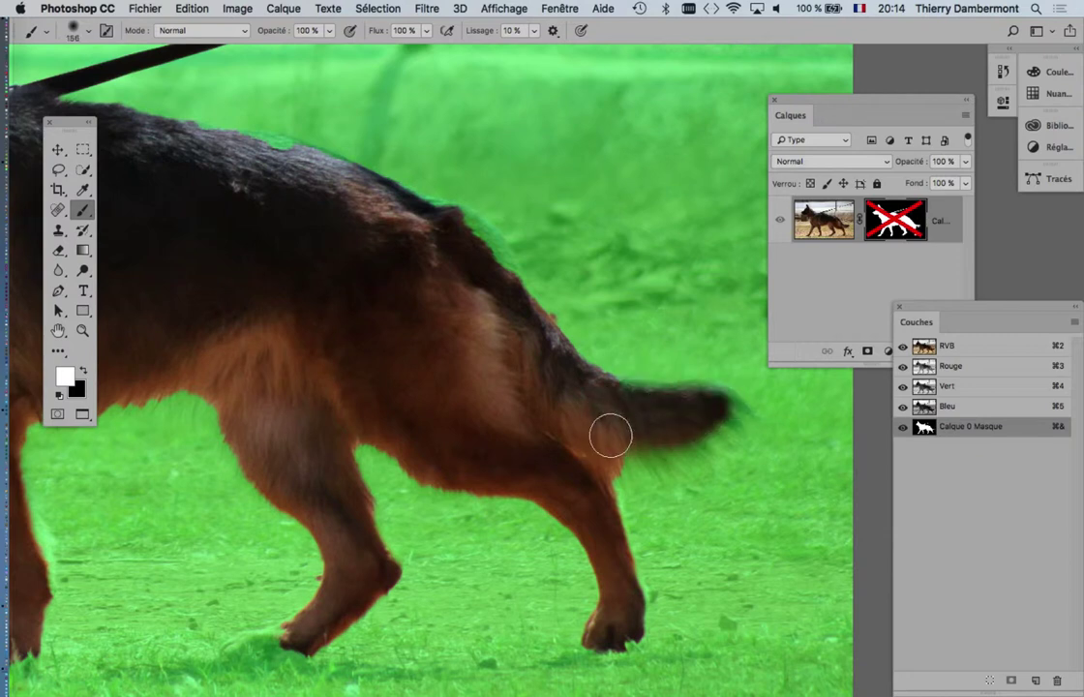
pyautogui.keyDown('alt'); pyautogui.scroll(-1, 386, 426); pyautogui.keyUp('alt')
# Re-enable the dog's layer mask and hide the green Calque 0 Masque overlay.
pyautogui.keyDown('alt'); pyautogui.scroll(-1, 386, 425); pyautogui.keyUp('alt')
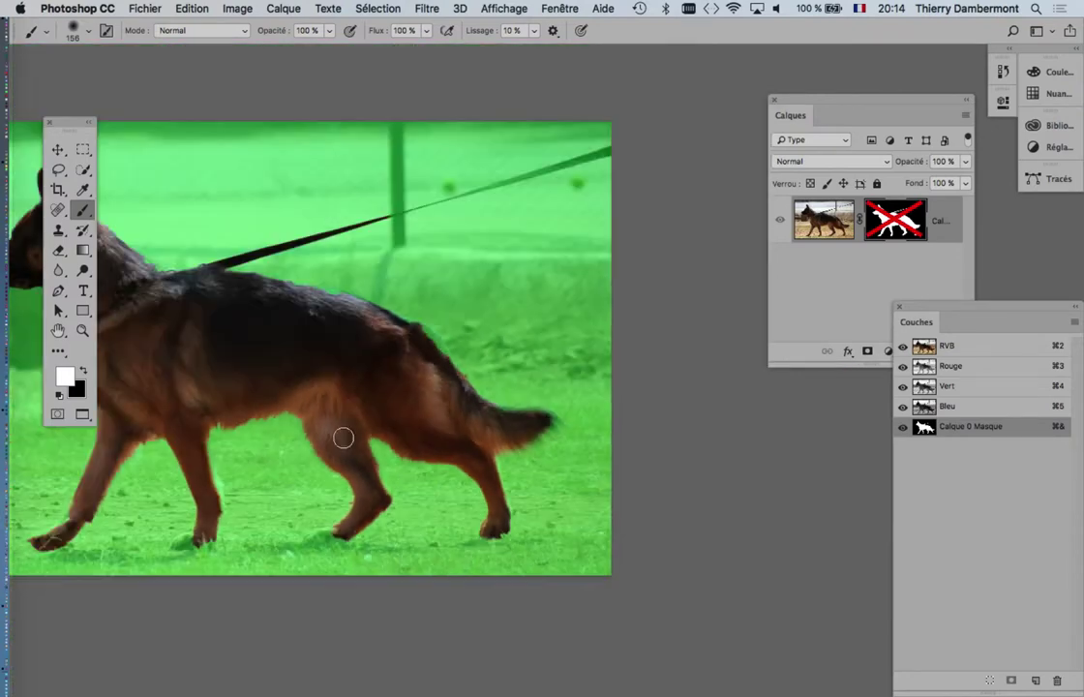
pyautogui.keyDown('alt'); pyautogui.scroll(-1, 343, 438); pyautogui.keyUp('alt')
pyautogui.keyDown('alt'); pyautogui.scroll(-1, 416, 460); pyautogui.keyUp('alt')
pyautogui.keyDown('alt'); pyautogui.scroll(4, 363, 450); pyautogui.keyUp('alt')
pyautogui.keyDown('alt'); pyautogui.scroll(2, 350, 441); pyautogui.keyUp('alt')
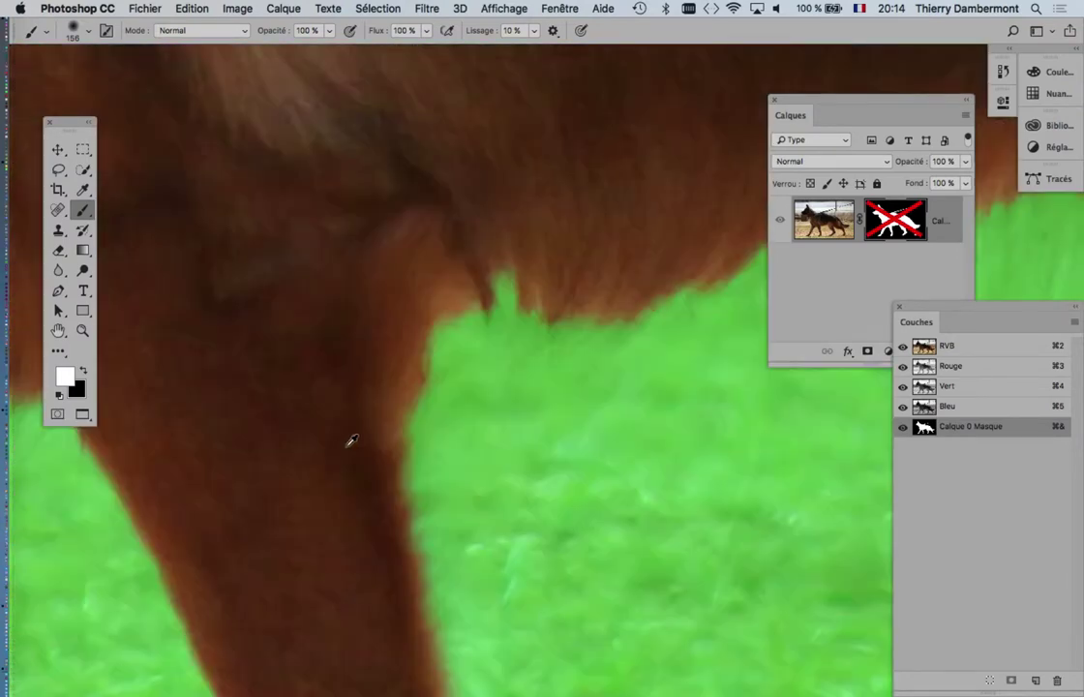
pyautogui.keyDown('alt'); pyautogui.scroll(-3, 552, 377); pyautogui.keyUp('alt')
pyautogui.keyDown('alt'); pyautogui.scroll(-1, 544, 379); pyautogui.keyUp('alt')
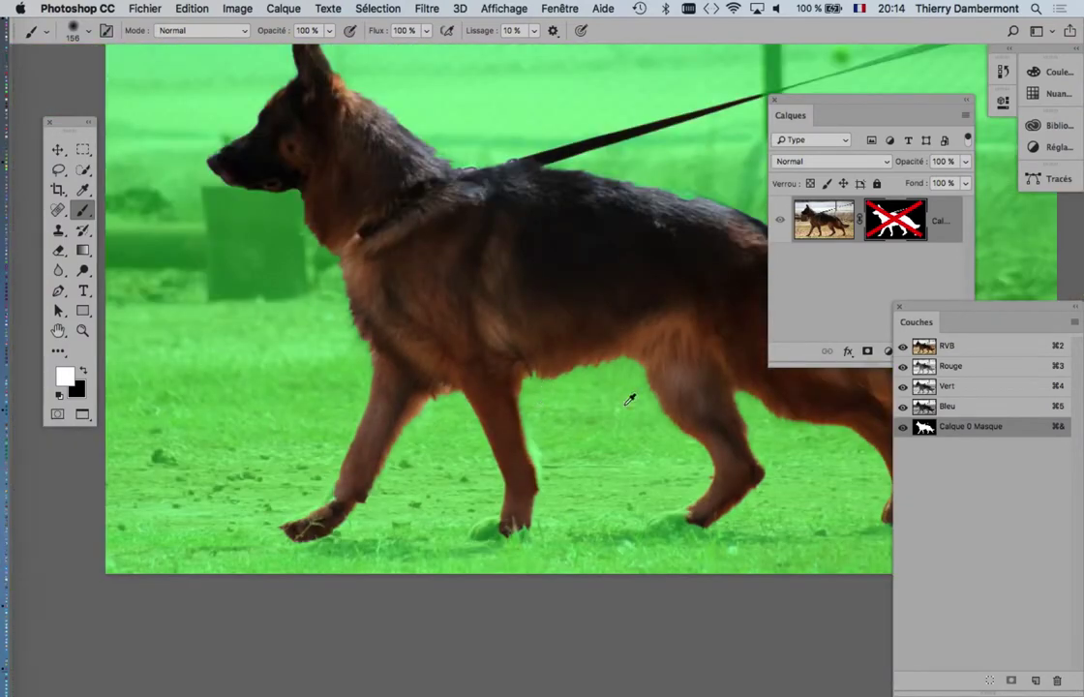
pyautogui.keyDown('shift'); pyautogui.click(915, 236); pyautogui.keyUp('shift')
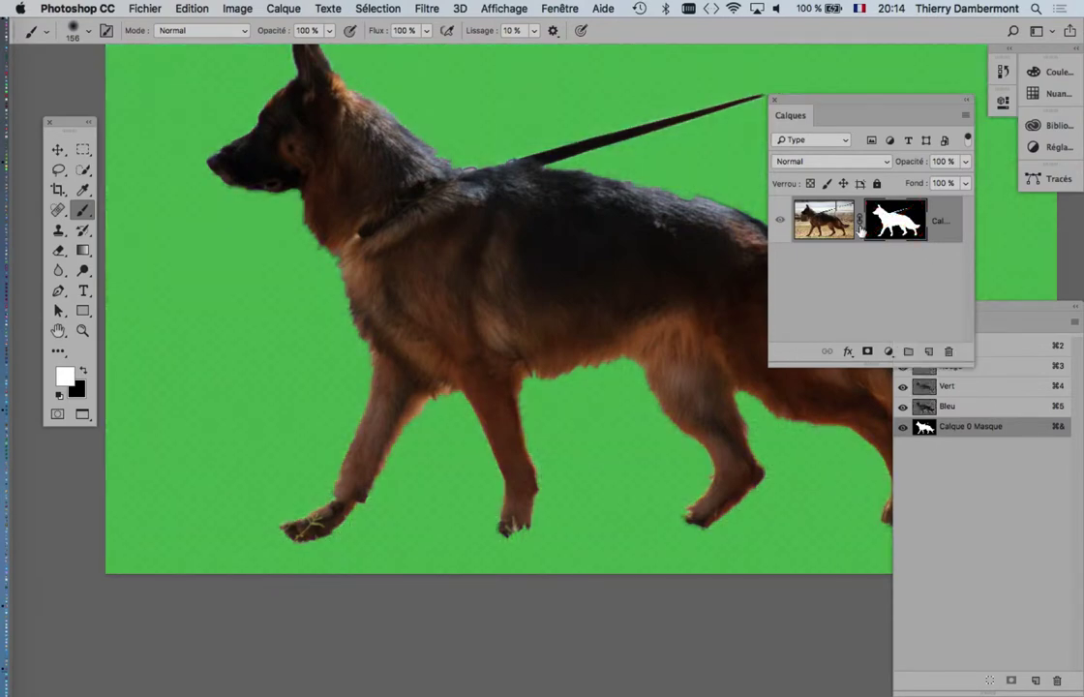
pyautogui.click(902, 426)
pyautogui.keyDown('alt'); pyautogui.scroll(-1, 605, 392); pyautogui.keyUp('alt')
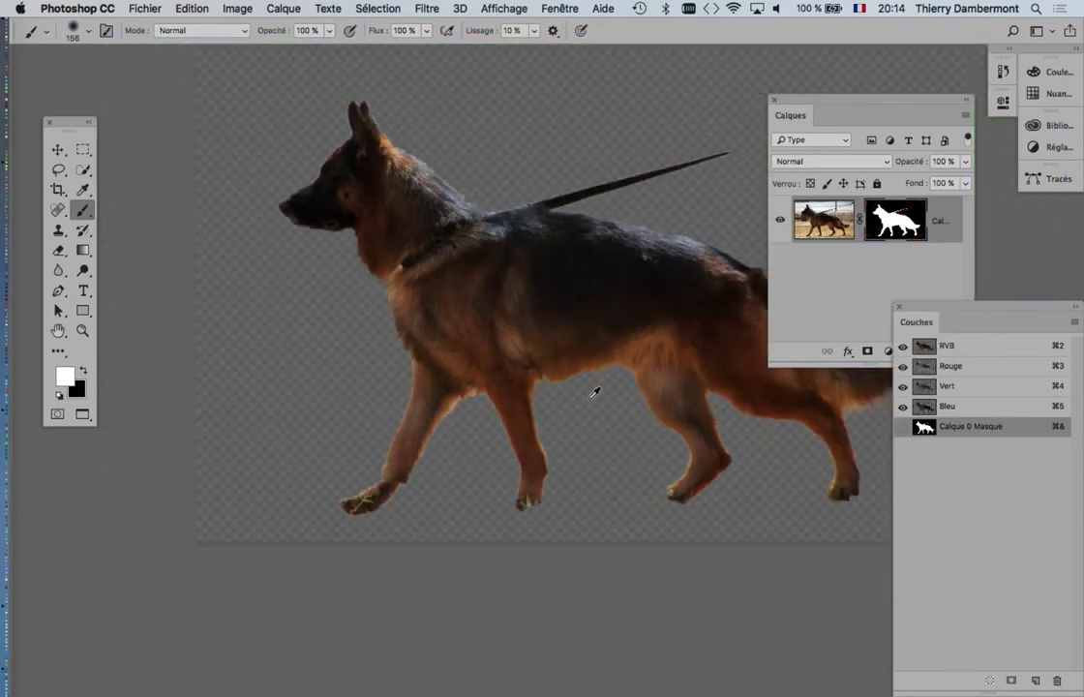
pyautogui.keyDown('alt'); pyautogui.scroll(-1, 593, 391); pyautogui.keyUp('alt')
# Preview the cut-out dog full screen, then float its document in a separate window.
pyautogui.press('f')
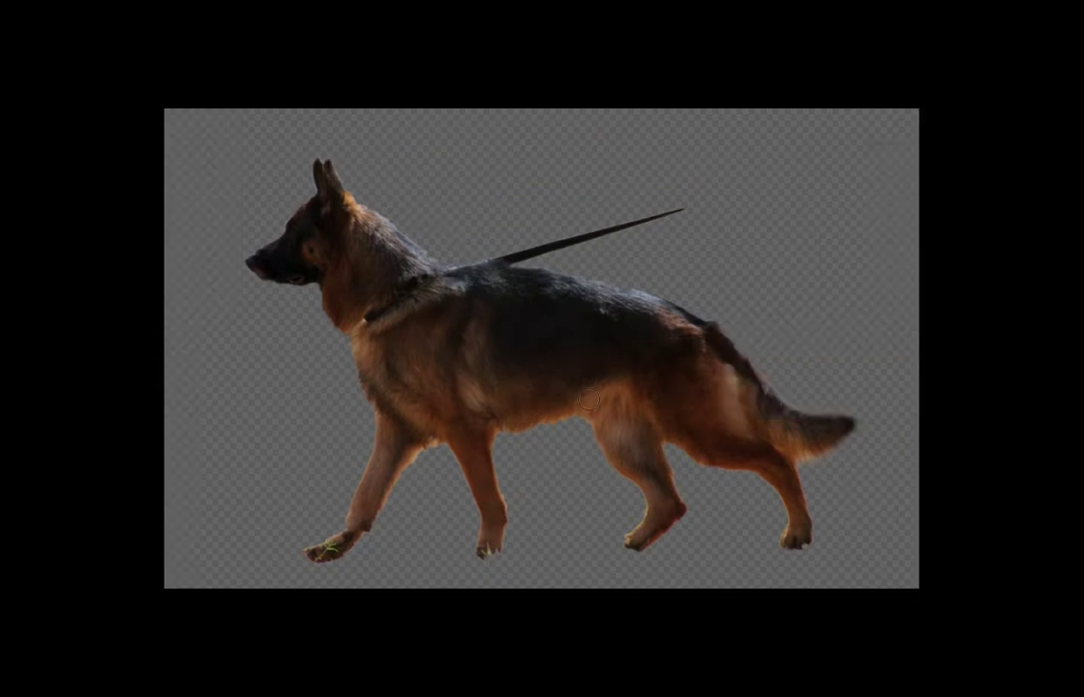
pyautogui.press('f')
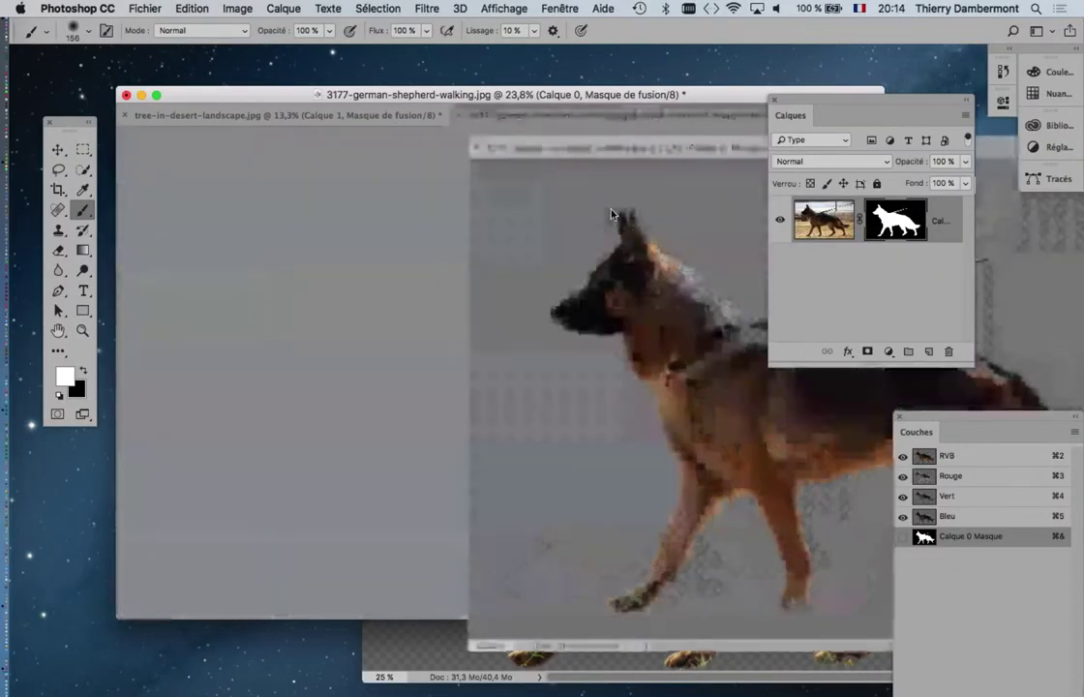
pyautogui.moveTo(564, 115); pyautogui.dragTo(534, 183)
# Hide the existing dog layer in the desert scene and move the masked dog into it.
pyautogui.click(408, 95)
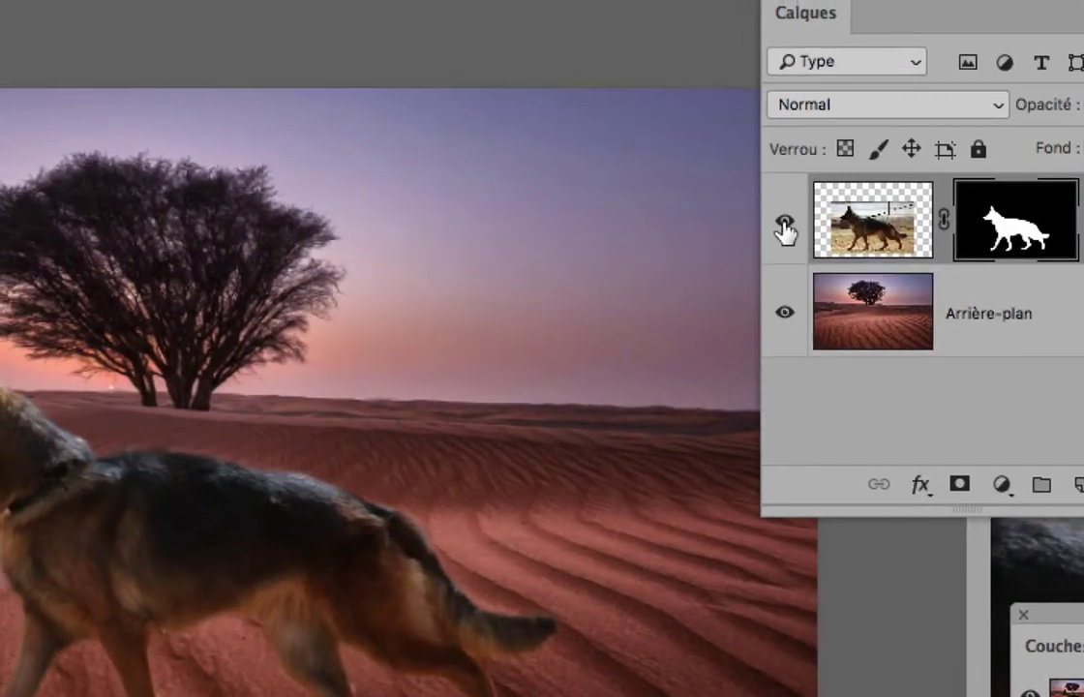
pyautogui.click(780, 220)
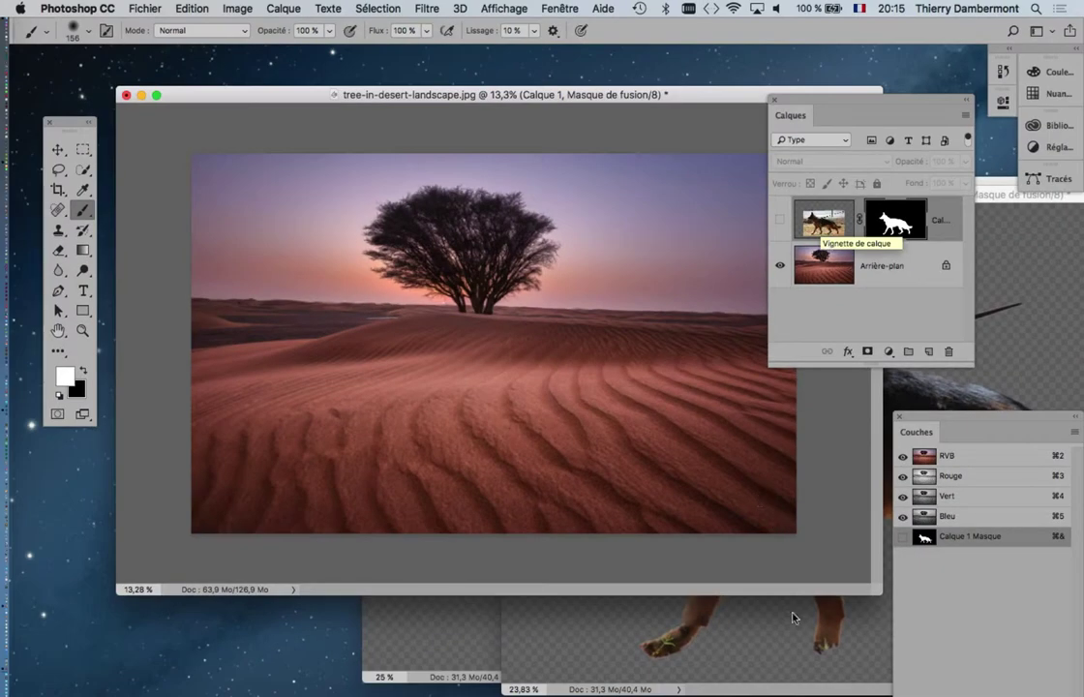
pyautogui.click(793, 617)
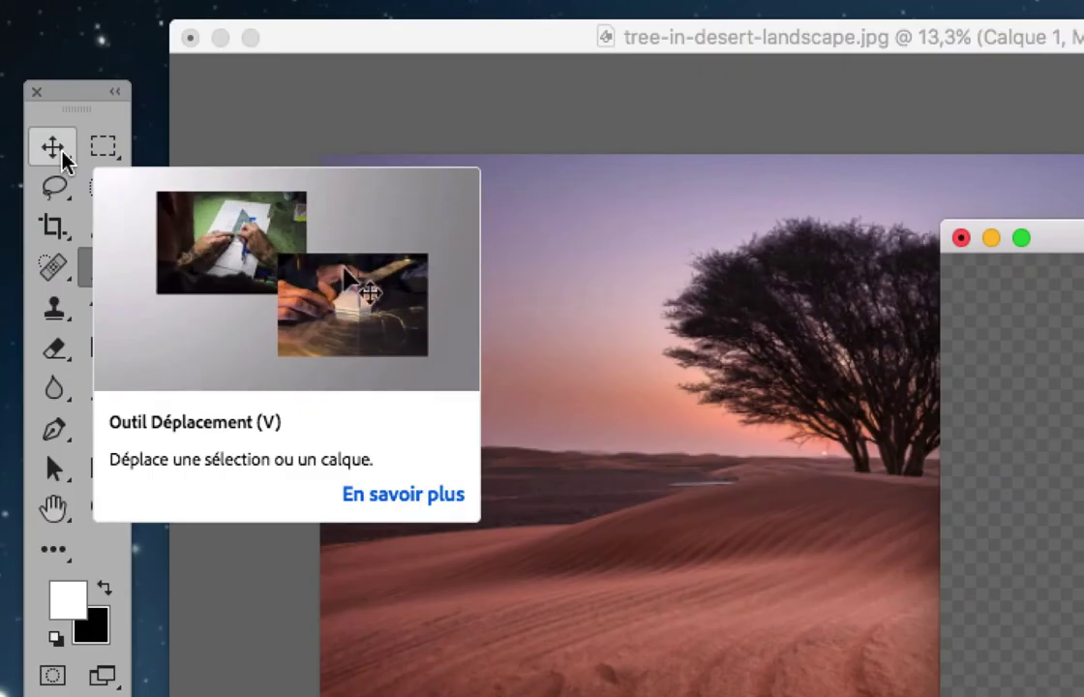
pyautogui.click(61, 154)
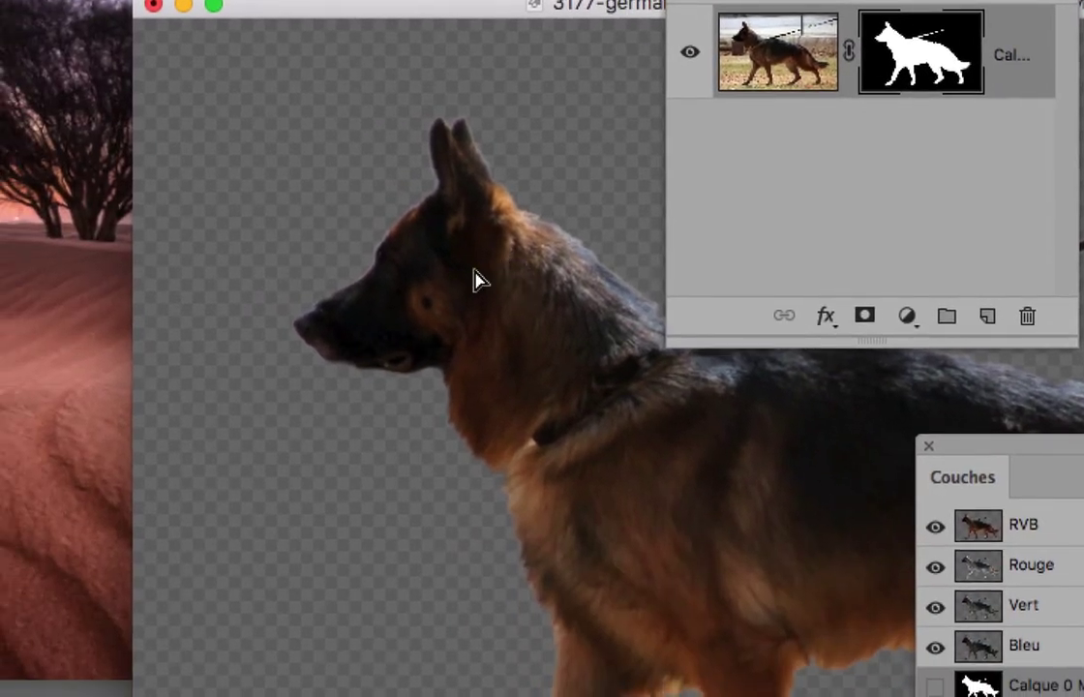
pyautogui.moveTo(475, 279); pyautogui.dragTo(295, 273)
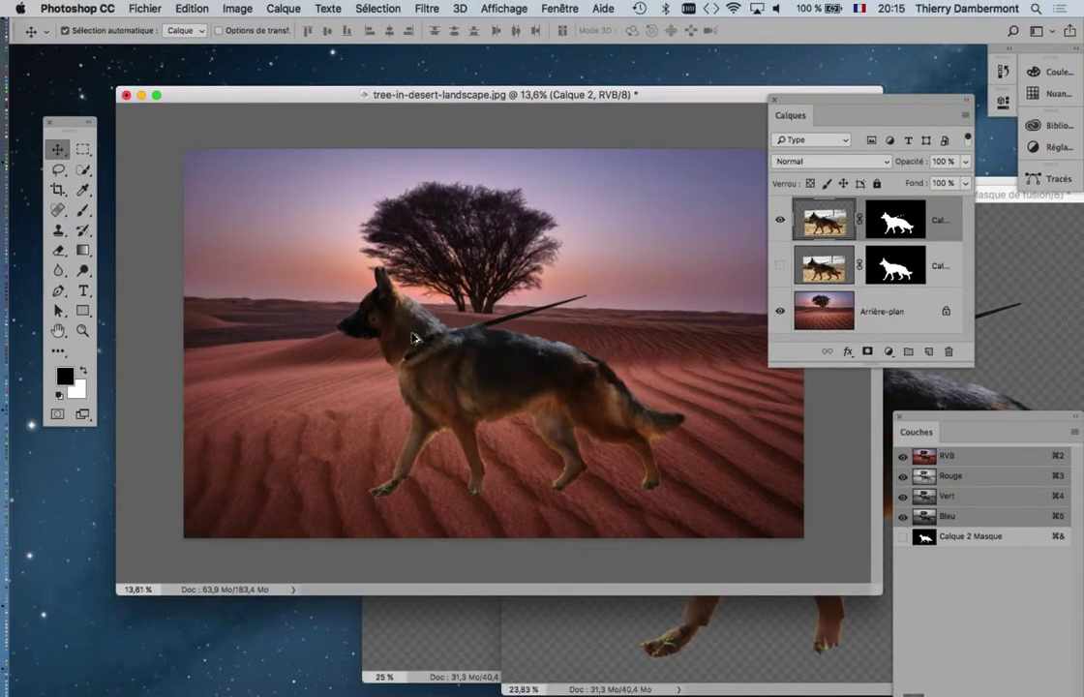
# Zoom and pan around the composite to inspect the dog's fur edges, tree and sun.
pyautogui.press('f')
pyautogui.scroll(2, 397, 320)
pyautogui.scroll(5, 457, 366)
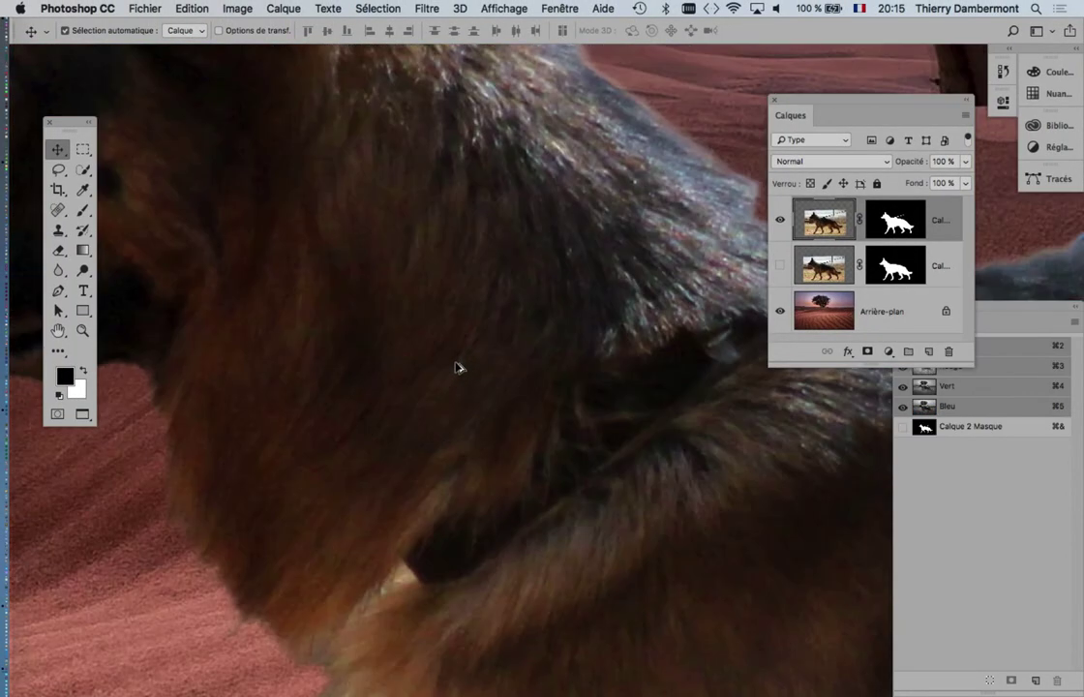
pyautogui.scroll(-3, 457, 366)
pyautogui.moveTo(496, 364); pyautogui.dragTo(290, 483)
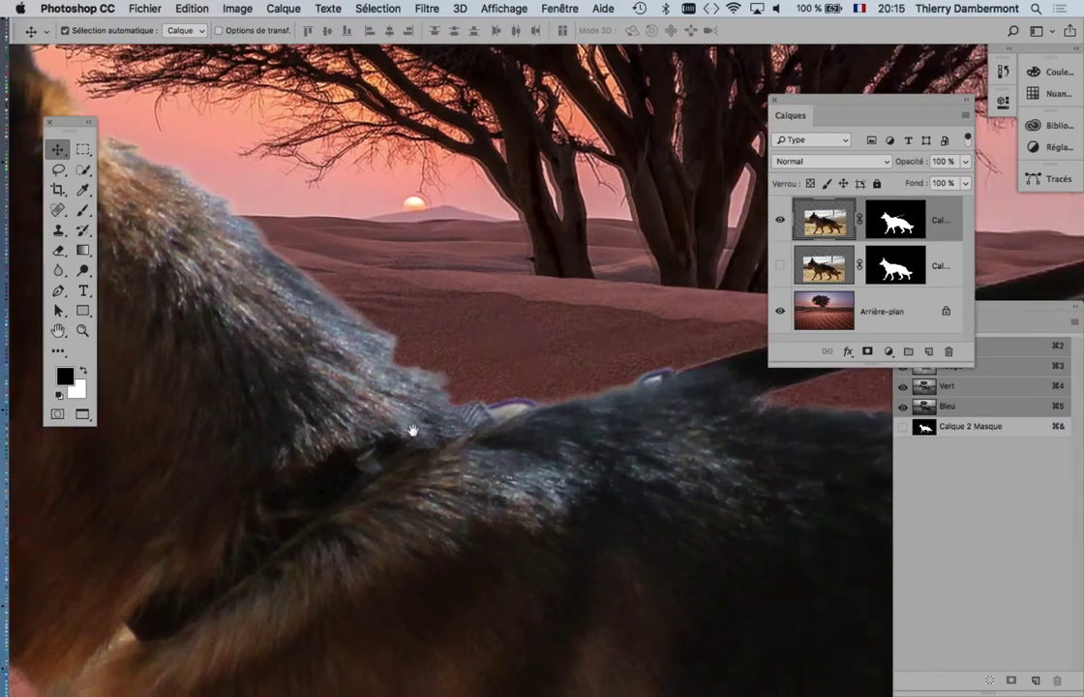
pyautogui.moveTo(411, 427); pyautogui.dragTo(229, 351)
pyautogui.scroll(2, 545, 411)
pyautogui.scroll(-1, 544, 411)
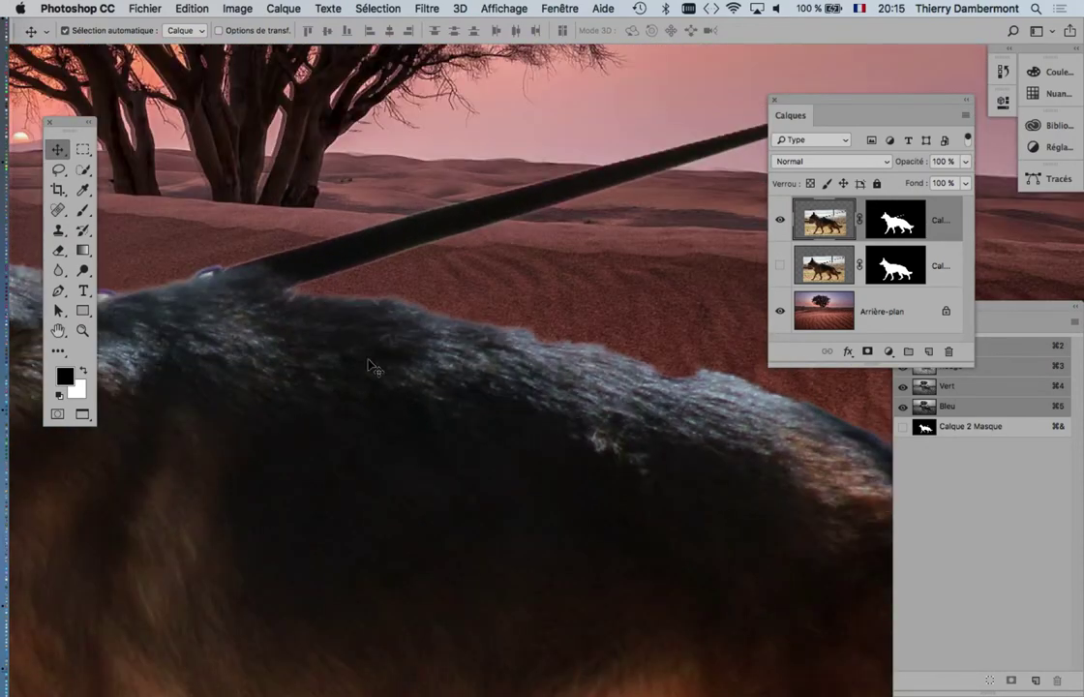
pyautogui.scroll(-2, 527, 393)
pyautogui.scroll(1, 558, 428)
pyautogui.moveTo(513, 440); pyautogui.dragTo(514, 316)
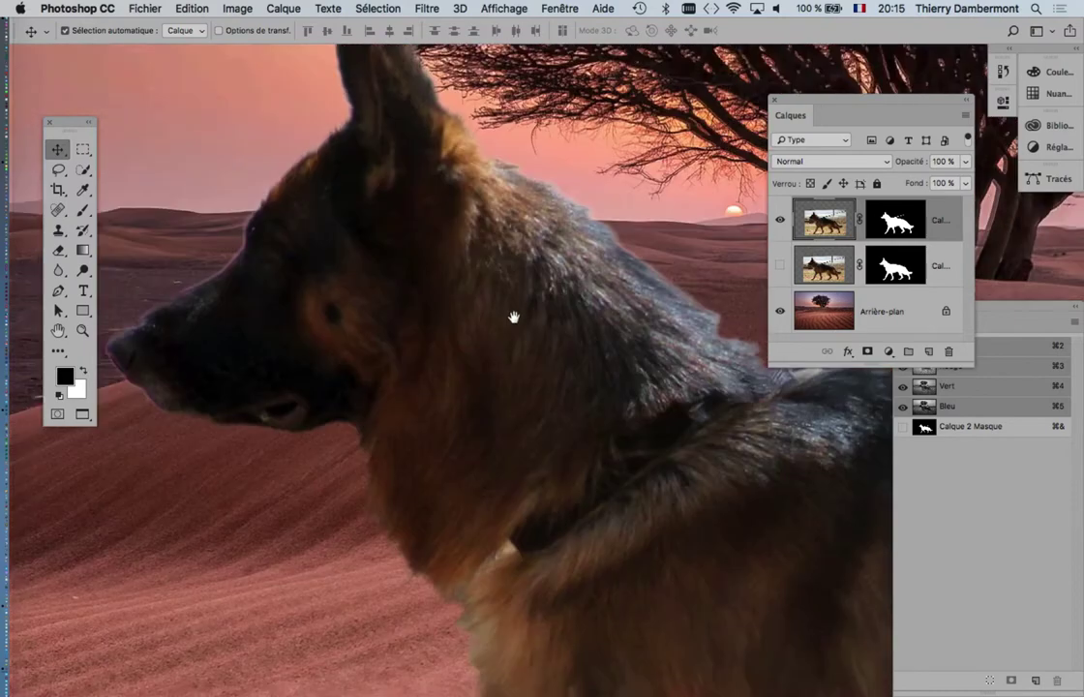
pyautogui.scroll(-5, 514, 316)
pyautogui.scroll(-5, 547, 392)
pyautogui.scroll(-5, 520, 319)
pyautogui.scroll(-4, 518, 331)
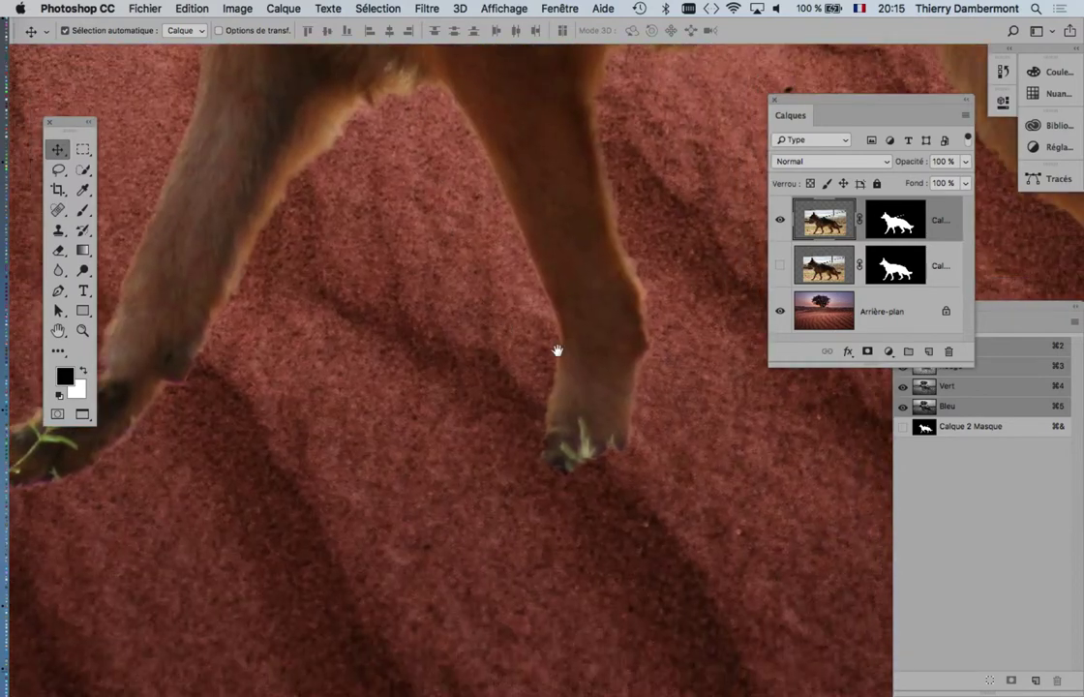
pyautogui.scroll(2, 557, 350)
pyautogui.hscroll(3, 573, 370)
pyautogui.scroll(3, 394, 391)
pyautogui.scroll(1, 612, 389)
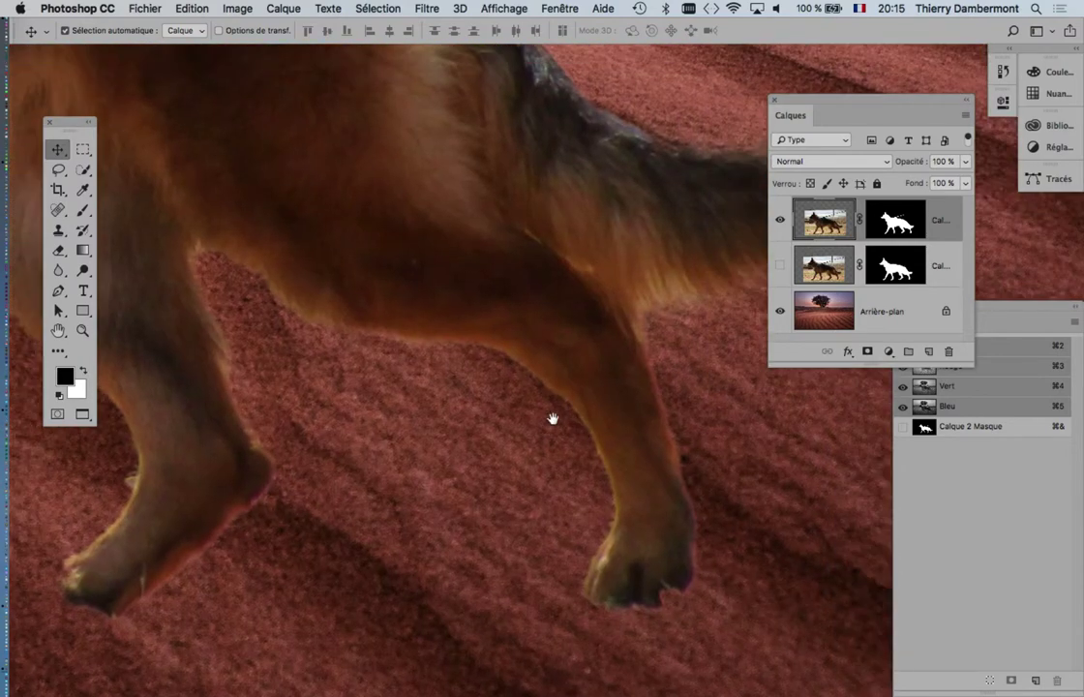
pyautogui.hscroll(5, 553, 418)
pyautogui.scroll(2, 552, 418)
pyautogui.hscroll(1, 551, 414)
pyautogui.scroll(-3, 530, 386)
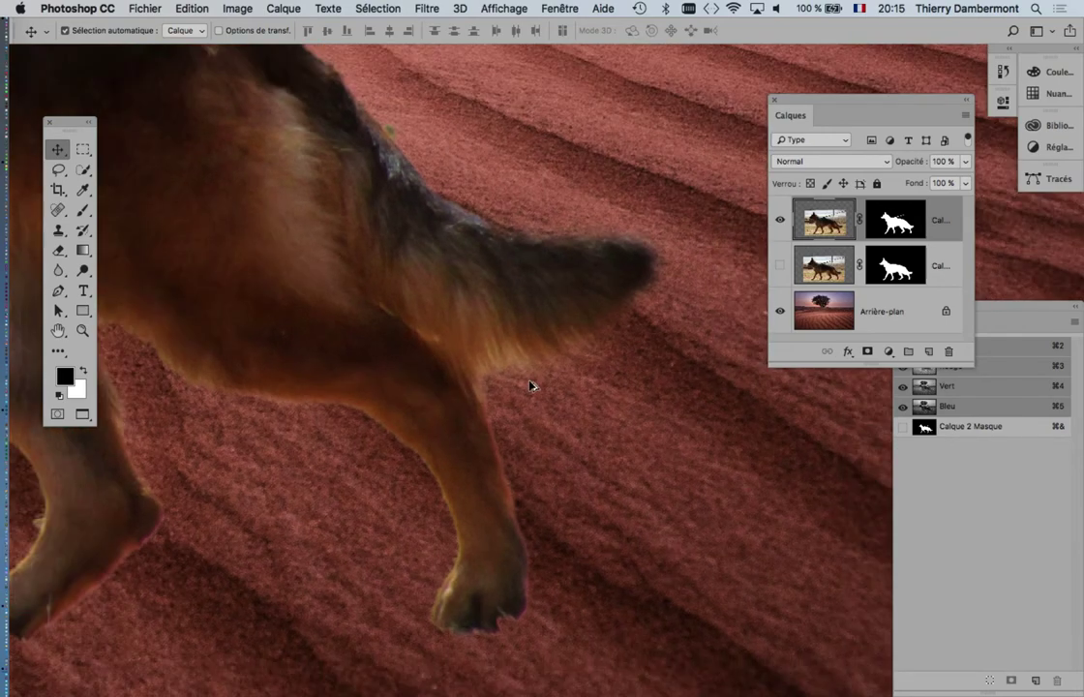
pyautogui.scroll(-3, 530, 386)
# Compare the two dog versions, then nudge the top dog slightly down and left.
pyautogui.click(780, 220)
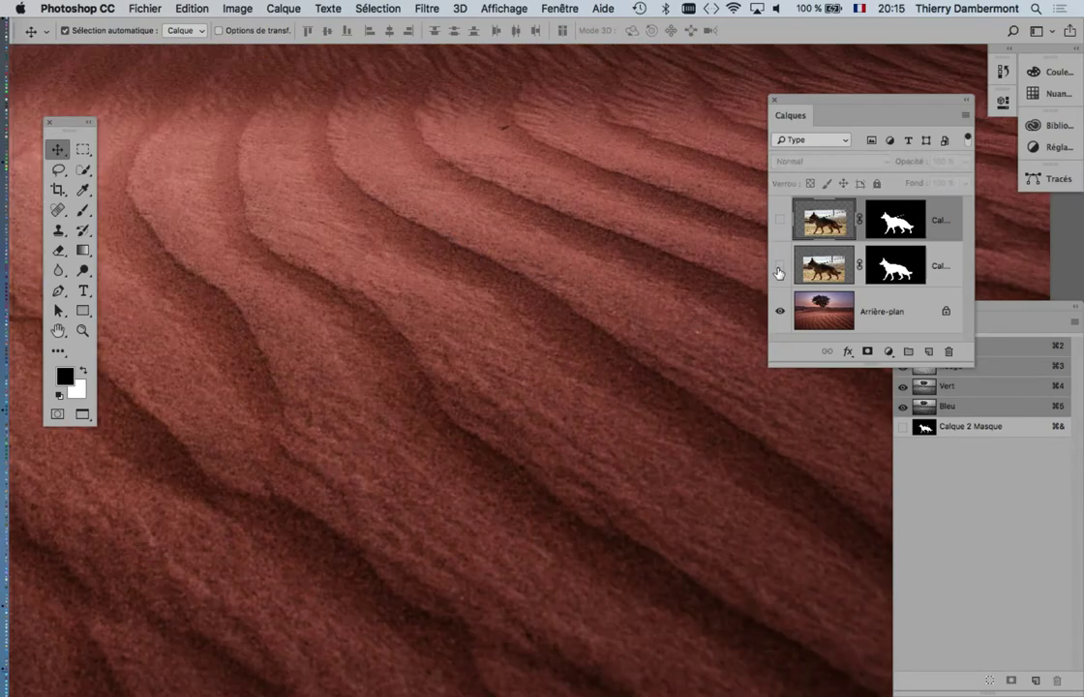
pyautogui.click(780, 267)
pyautogui.scroll(-3, 425, 300)
pyautogui.hscroll(-2, 687, 339)
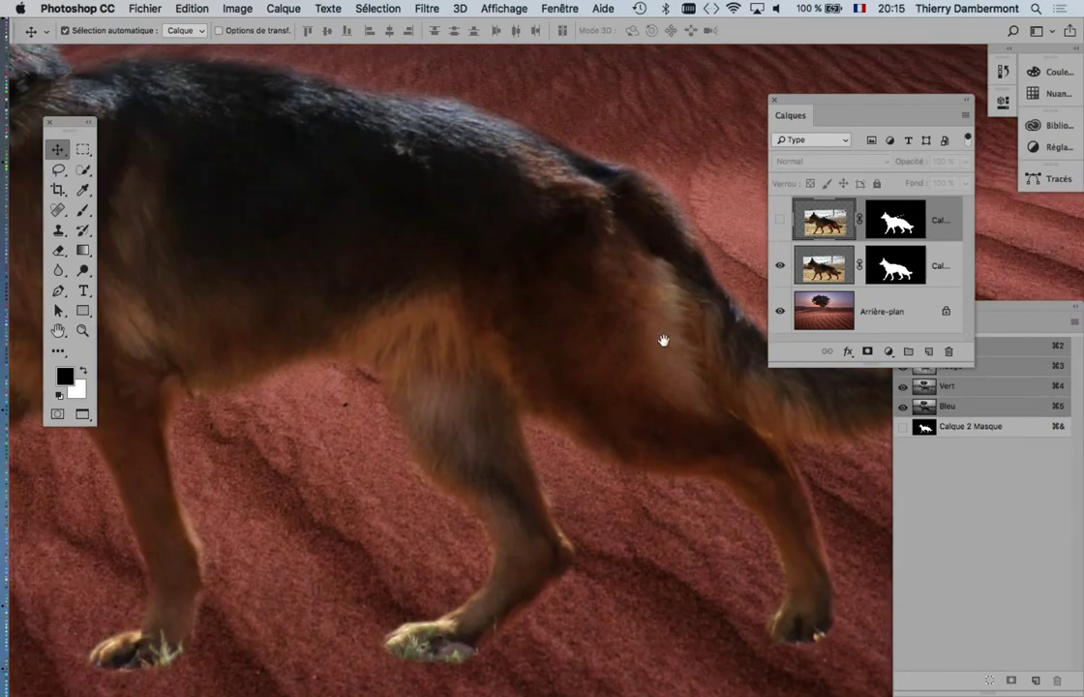
pyautogui.scroll(3, 513, 309)
pyautogui.scroll(3, 416, 339)
pyautogui.scroll(2, 472, 411)
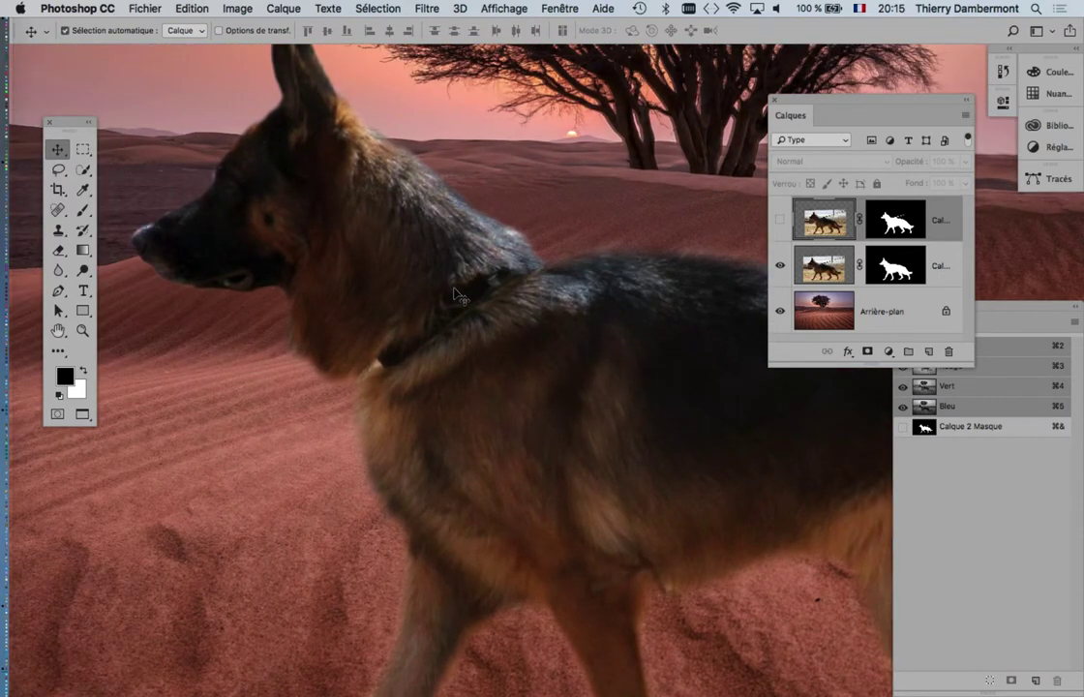
pyautogui.scroll(3, 458, 295)
pyautogui.scroll(-2, 542, 402)
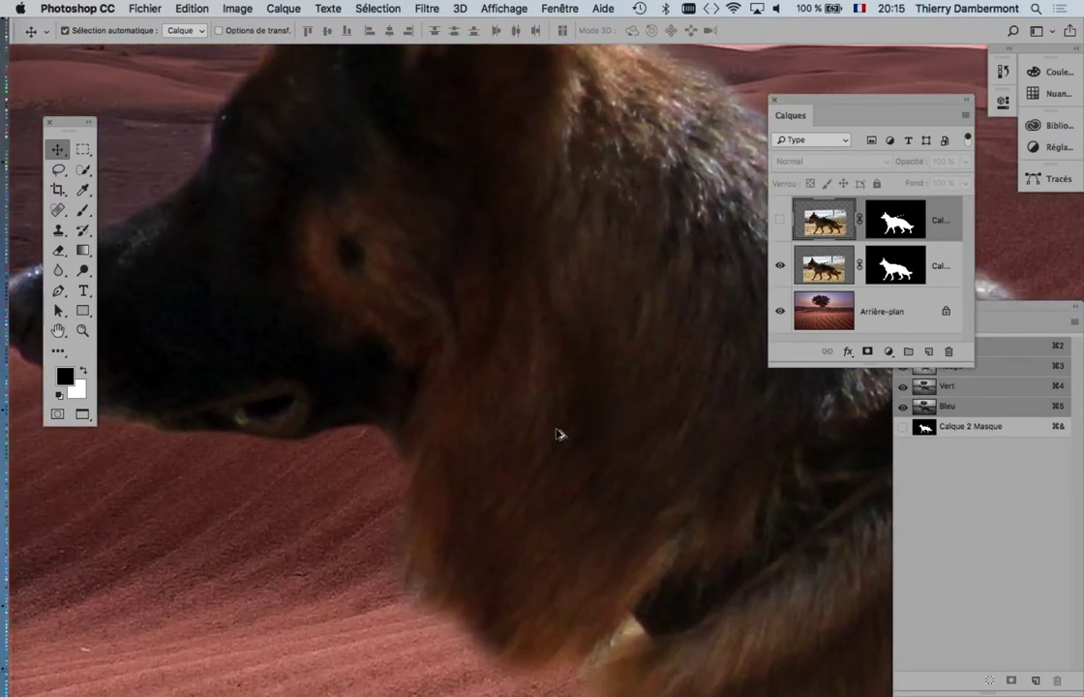
pyautogui.scroll(-2, 558, 435)
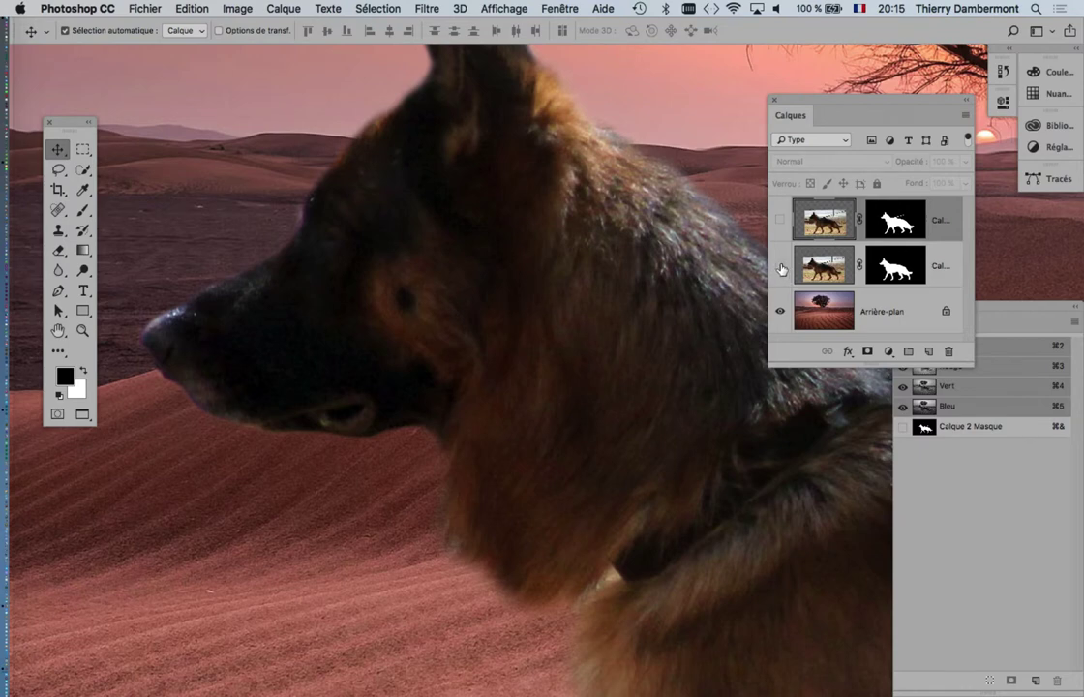
pyautogui.click(780, 265)
pyautogui.click(780, 220)
pyautogui.moveTo(658, 292)
pyautogui.mouseDown()
pyautogui.moveTo(637, 345)
pyautogui.moveTo(572, 310)
pyautogui.mouseUp()
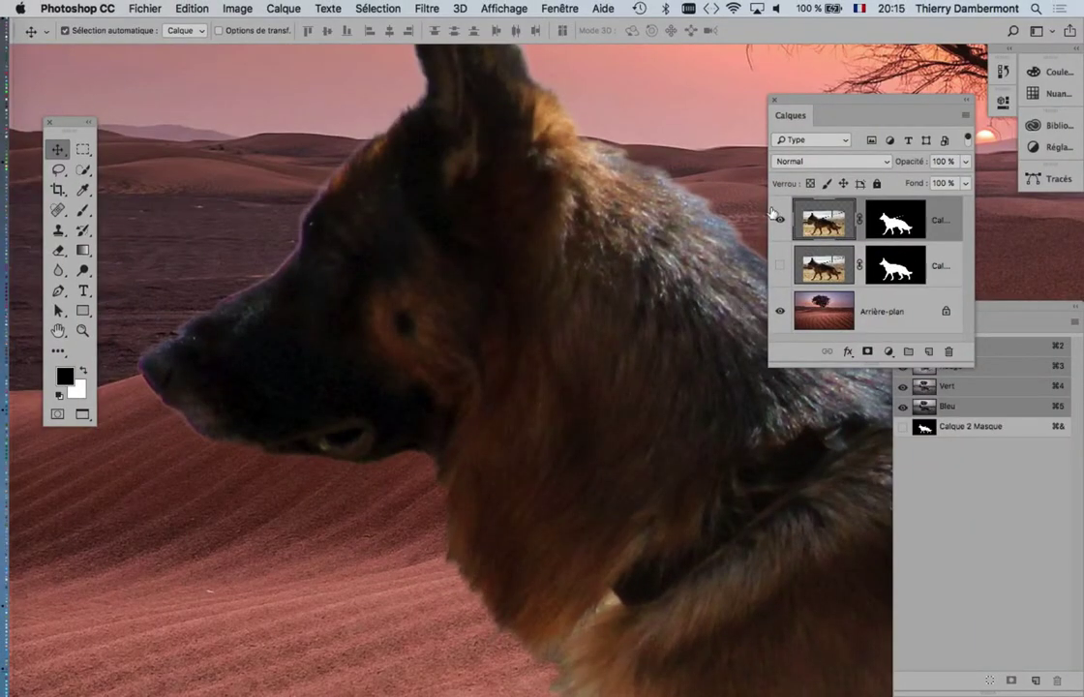
# Toggle between the two dog versions again and select the top dog layer.
pyautogui.click(779, 219)
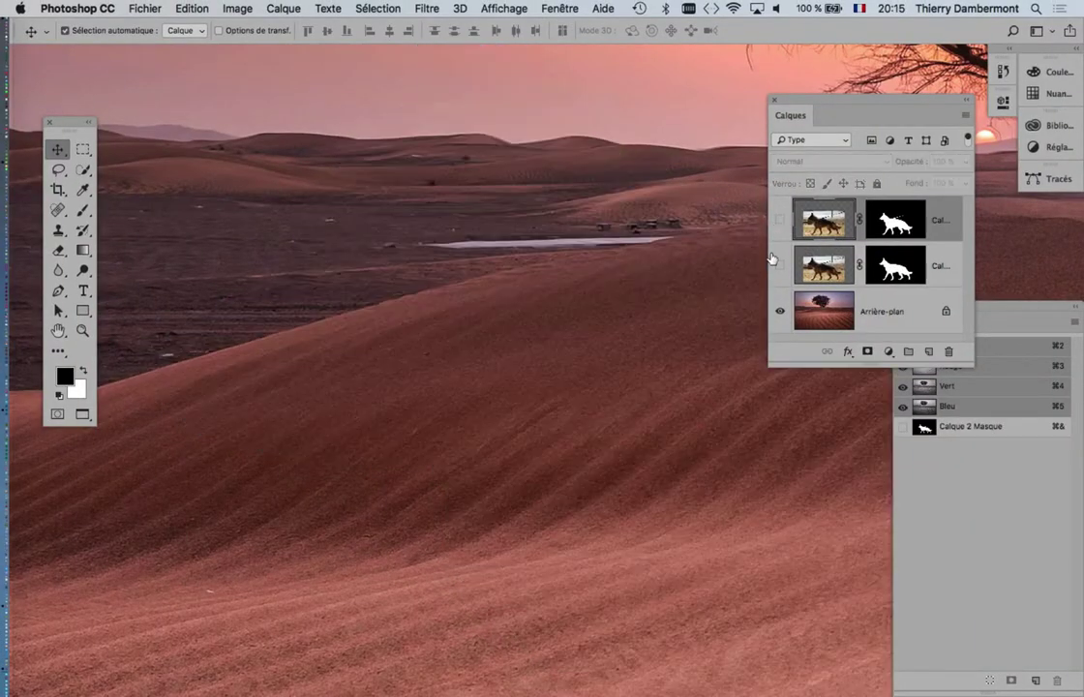
pyautogui.click(780, 267)
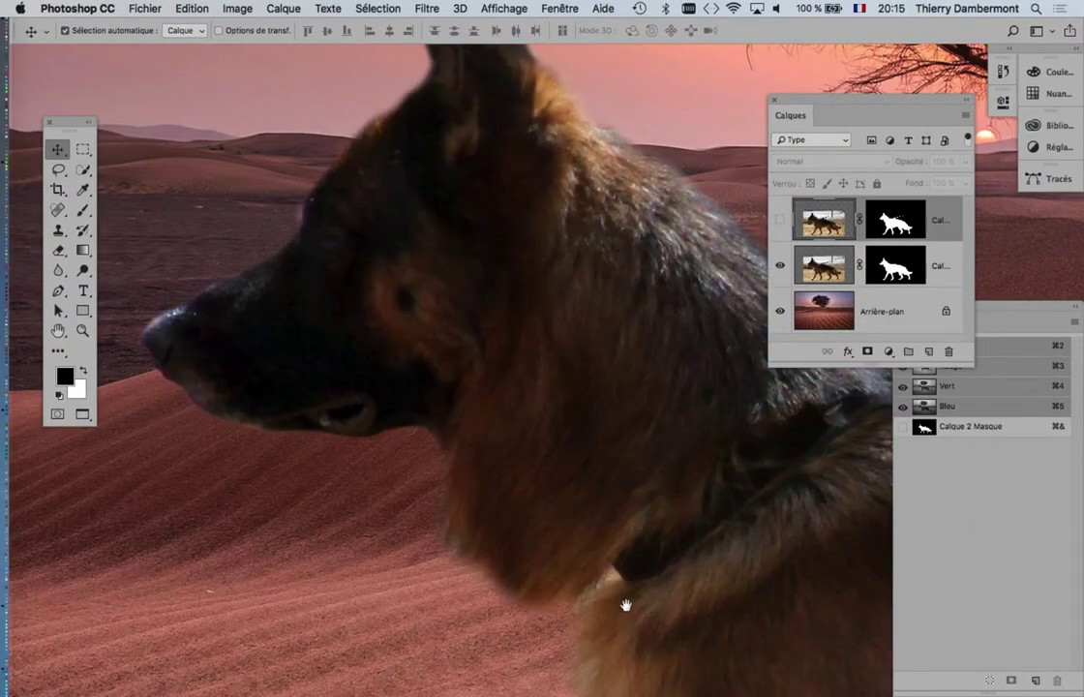
pyautogui.scroll(-5, 626, 605)
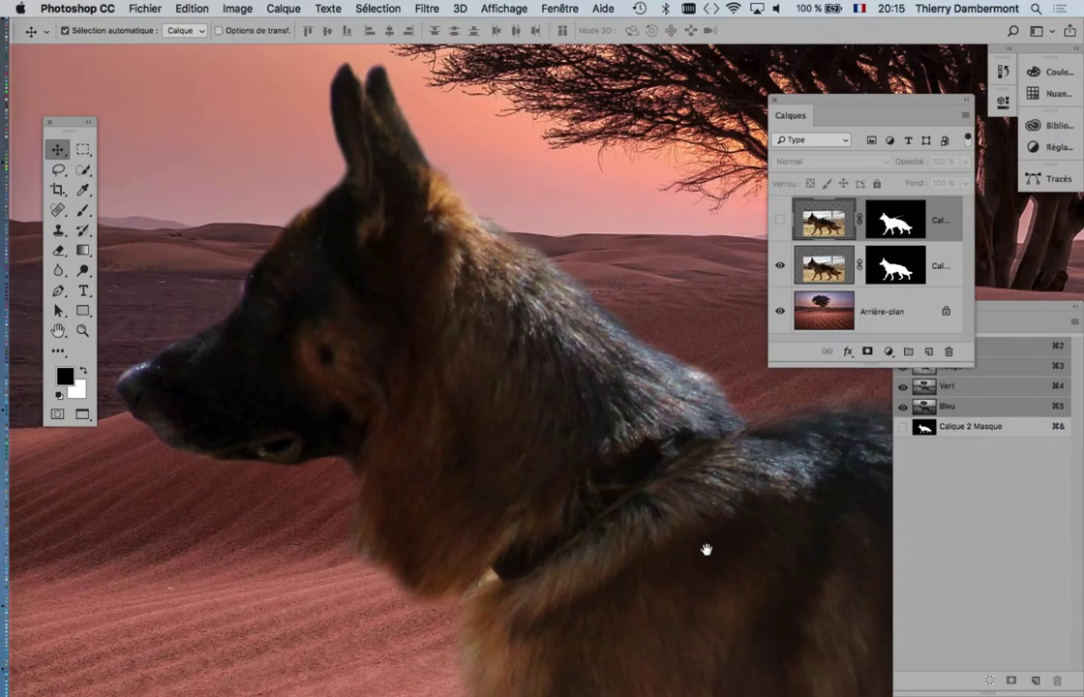
pyautogui.moveTo(706, 549); pyautogui.dragTo(705, 559)
pyautogui.click(780, 219)
pyautogui.click(780, 266)
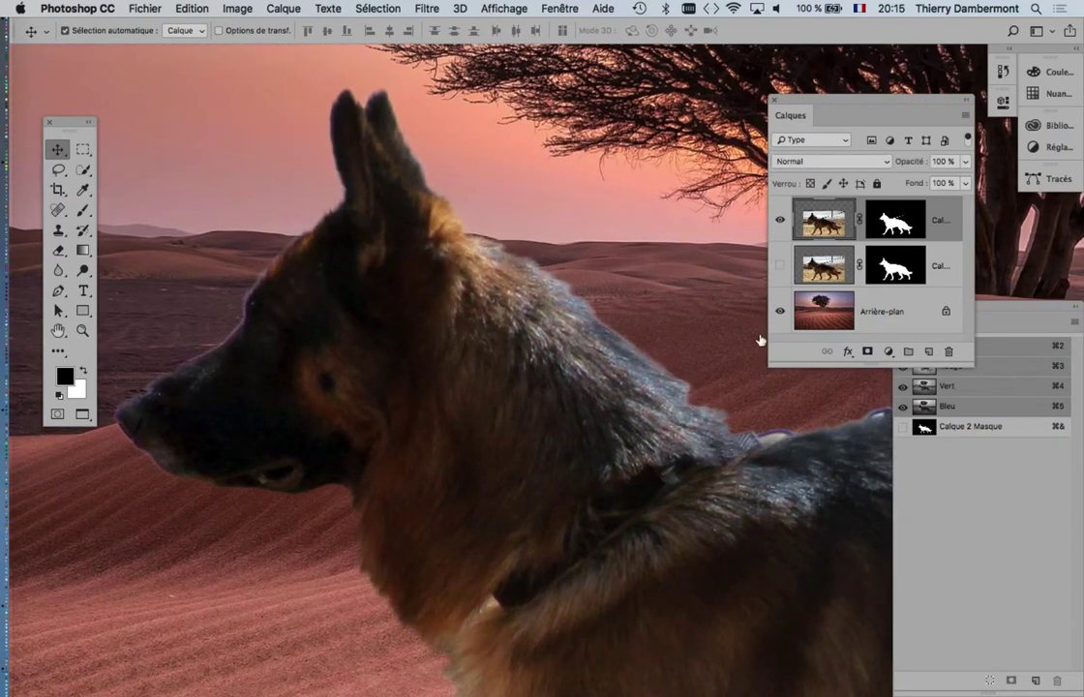
pyautogui.click(780, 220)
pyautogui.click(780, 271)
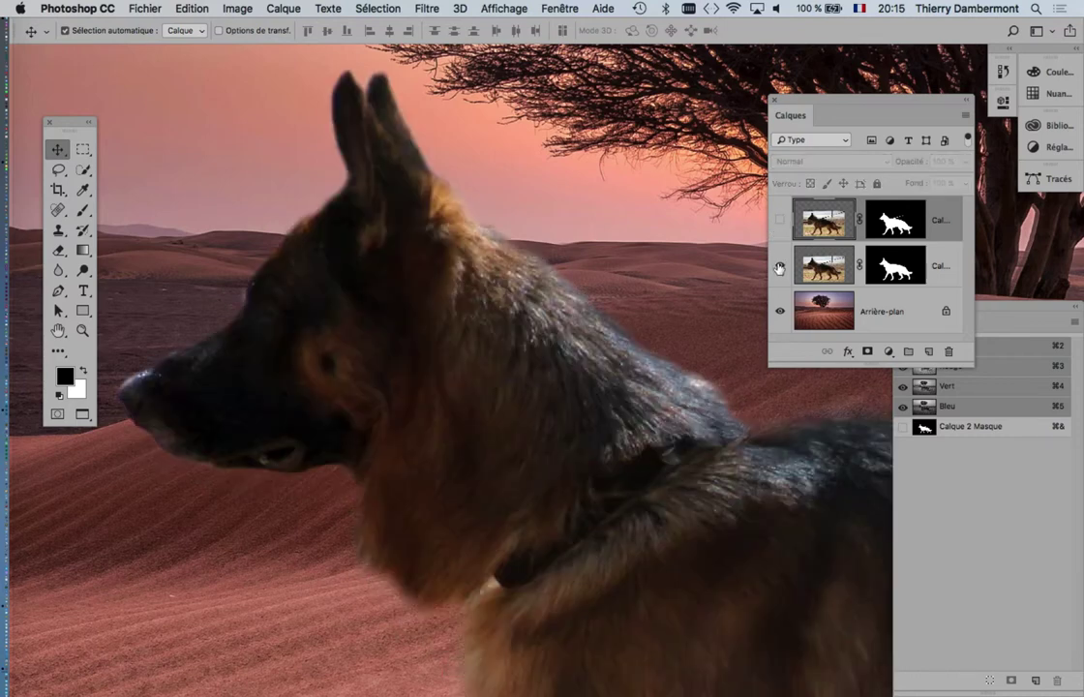
pyautogui.click(780, 269)
pyautogui.click(779, 222)
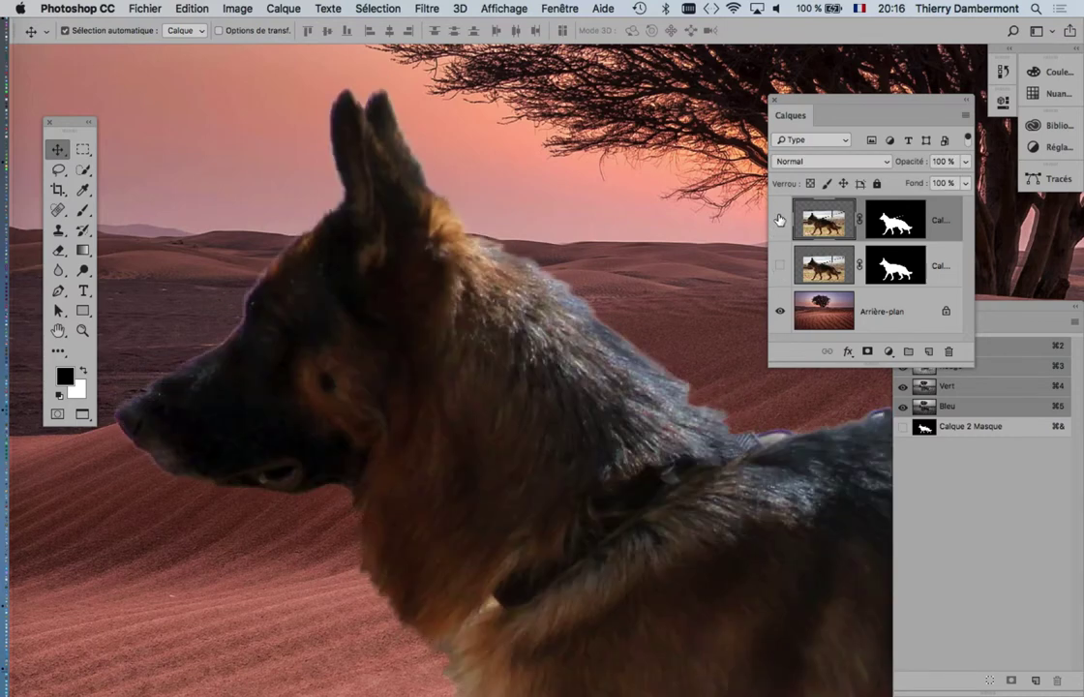
pyautogui.click(780, 221)
# Delete the top dog layer, show the remaining one, and frame the whole composition.
pyautogui.moveTo(823, 221); pyautogui.dragTo(948, 352)
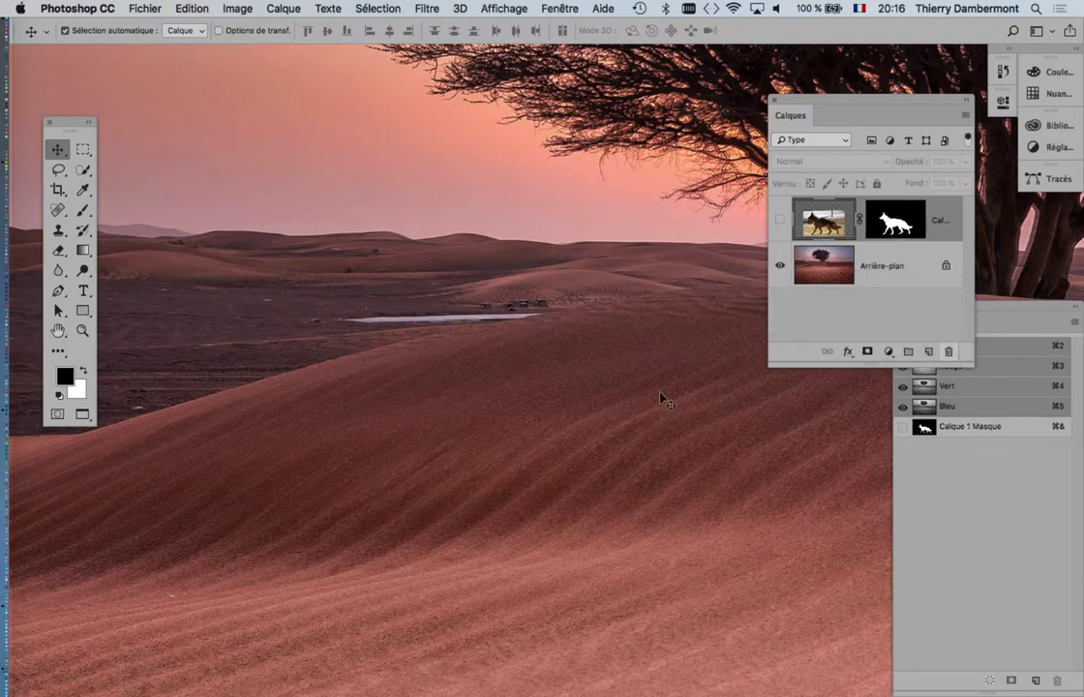
pyautogui.click(780, 221)
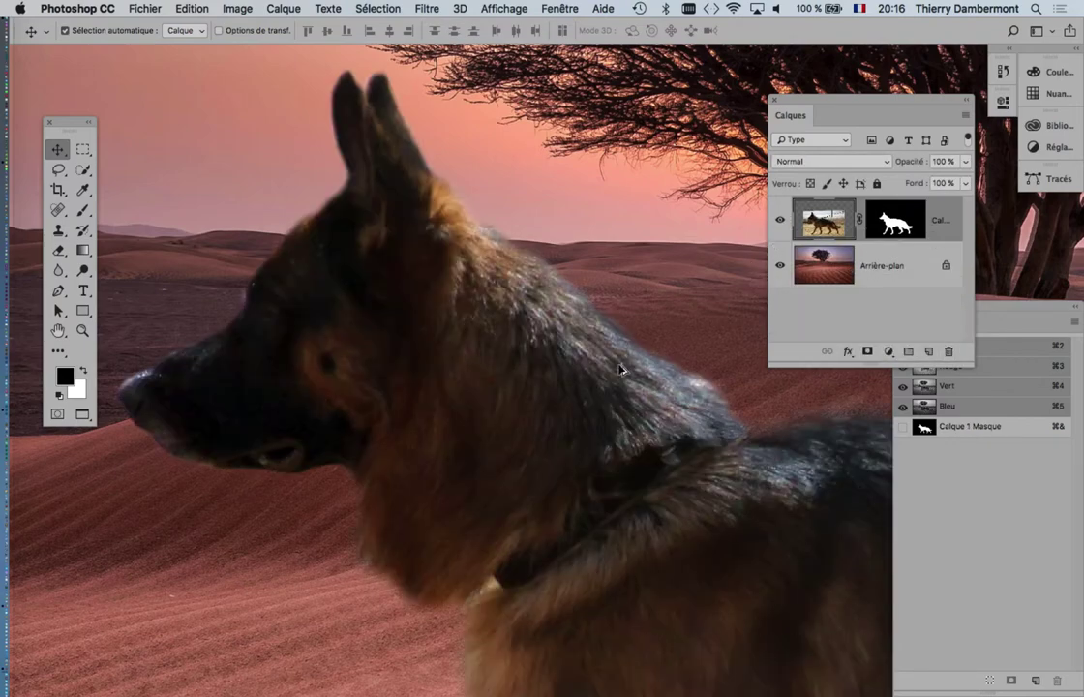
pyautogui.scroll(-2, 619, 374)
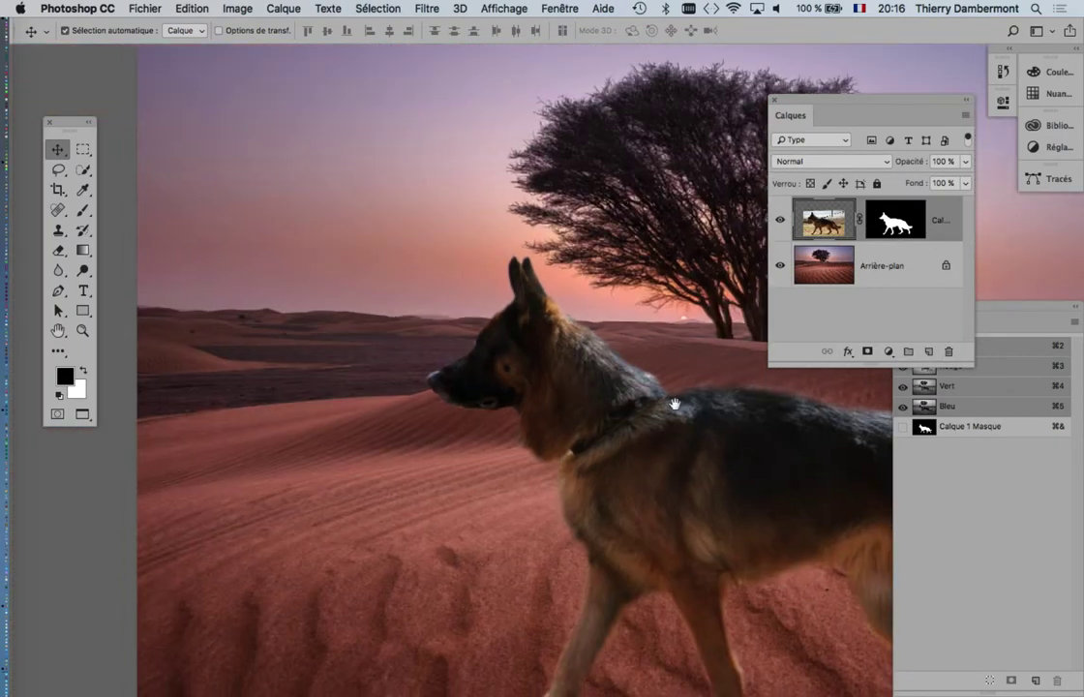
pyautogui.moveTo(675, 403); pyautogui.dragTo(476, 326)
pyautogui.moveTo(617, 387); pyautogui.dragTo(520, 326)
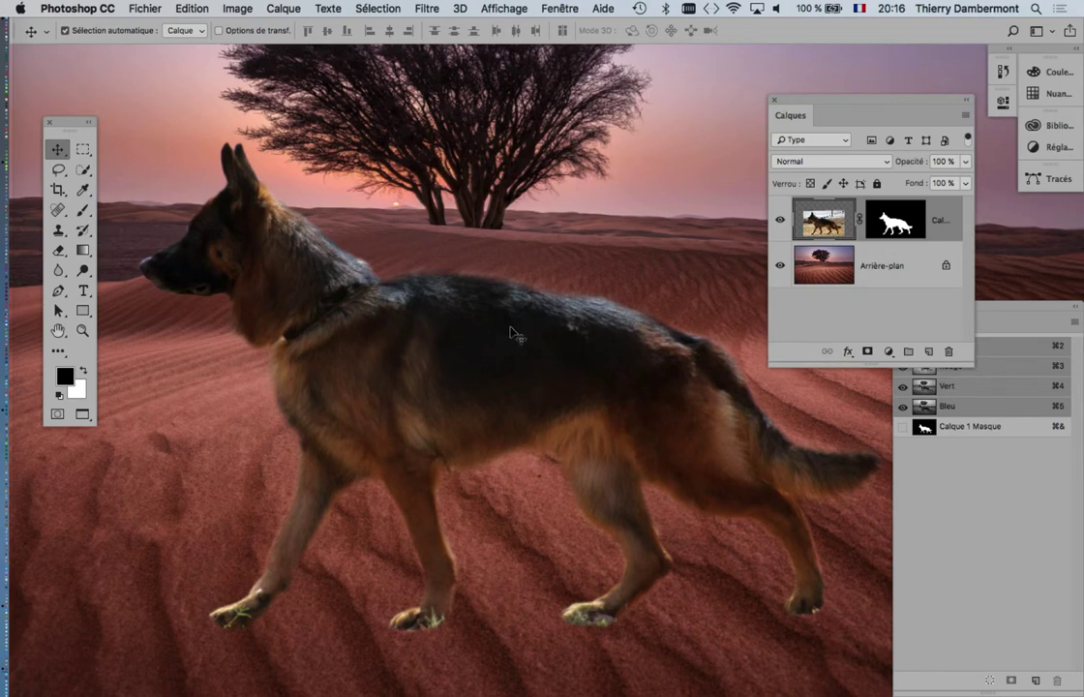
pyautogui.scroll(-3, 513, 331)
pyautogui.moveTo(412, 374); pyautogui.dragTo(331, 334)
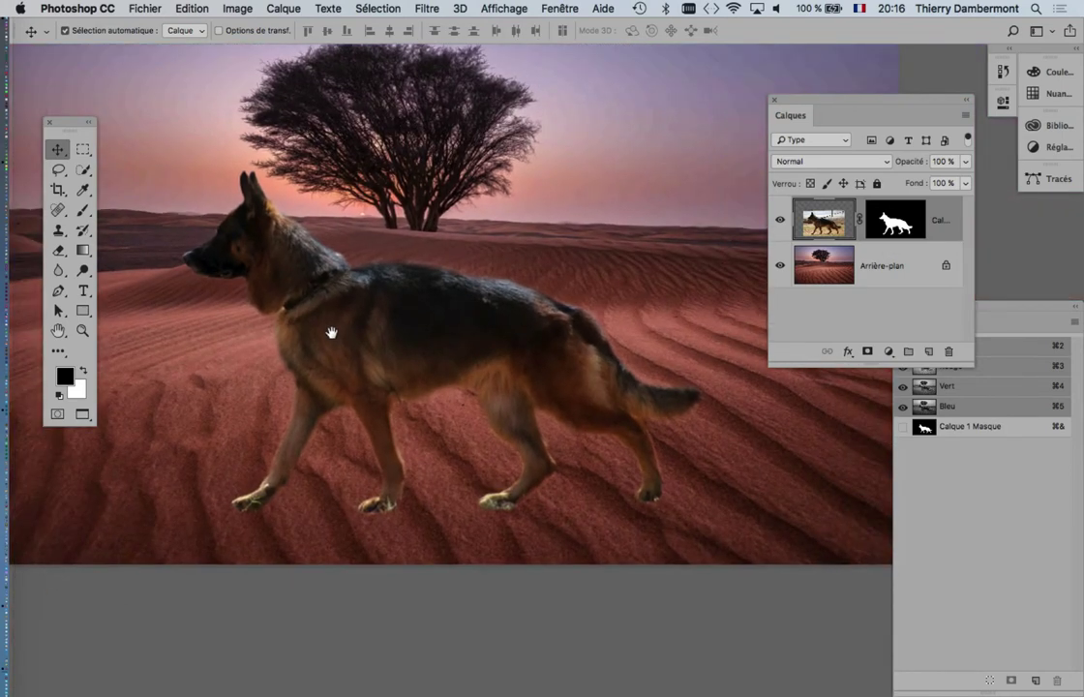